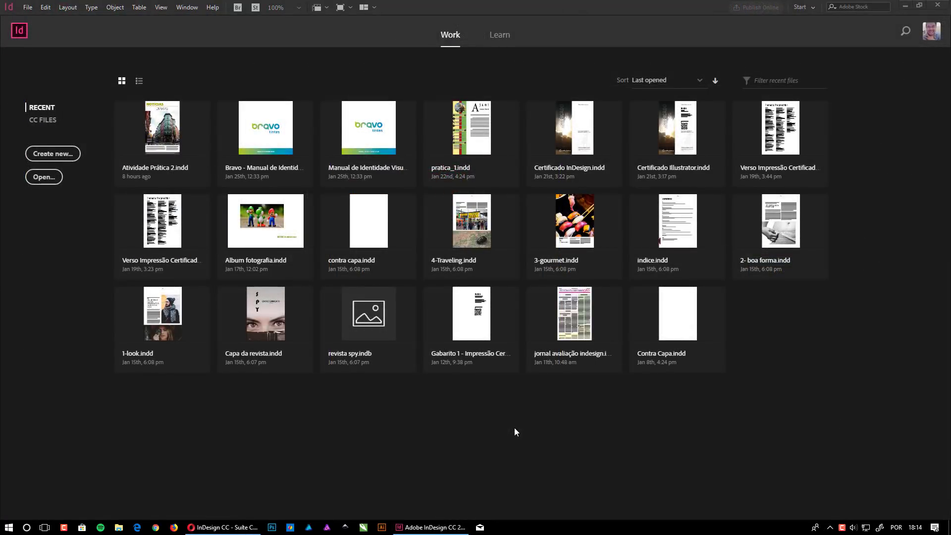
- Switch to the browser and look through the InDesign CC course page, from its description to the samples of student work
{"action": "left_click", "coordinate": [226, 527]}
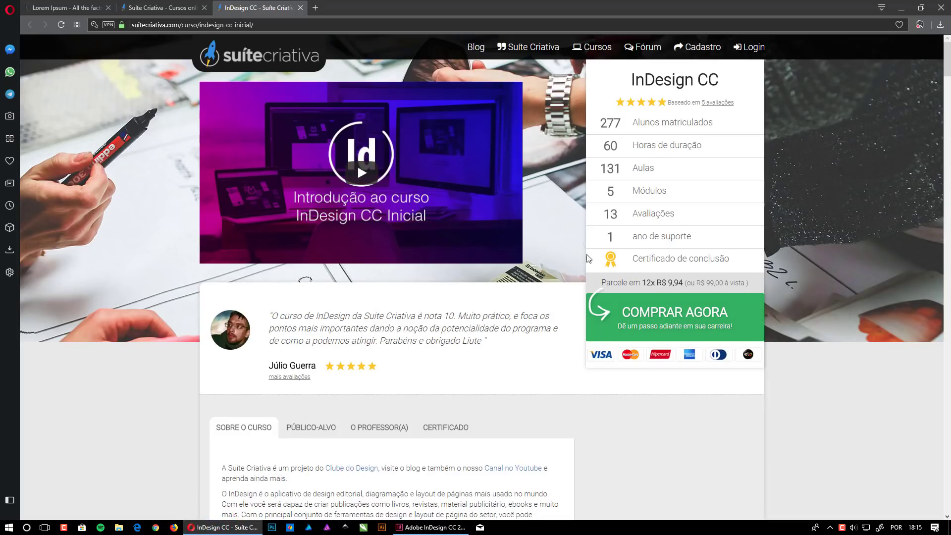
{"action": "scroll", "coordinate": [516, 339], "scroll_direction": "down", "scroll_amount": 3}
{"action": "scroll", "coordinate": [516, 339], "scroll_direction": "down", "scroll_amount": 9}
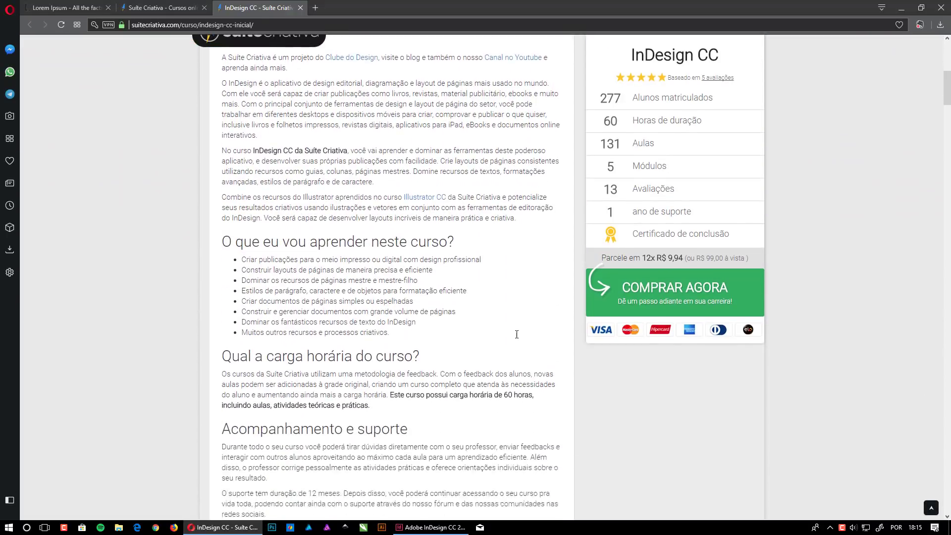
{"action": "scroll", "coordinate": [517, 338], "scroll_direction": "down", "scroll_amount": 9}
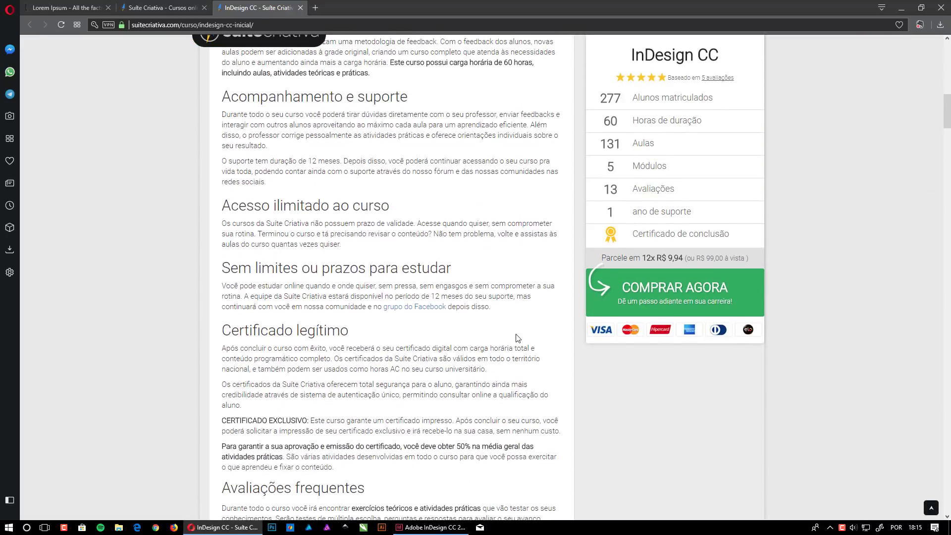
{"action": "scroll", "coordinate": [516, 338], "scroll_direction": "down", "scroll_amount": 3}
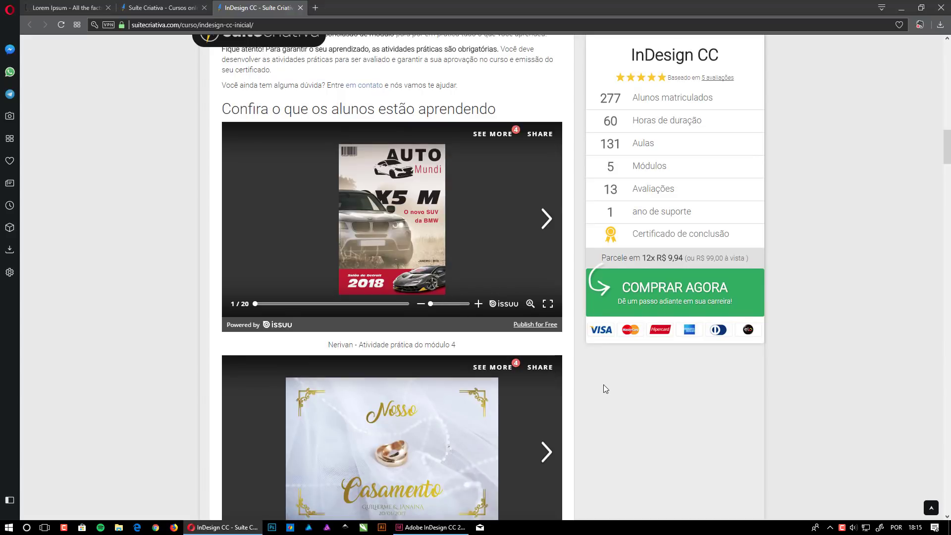
{"action": "scroll", "coordinate": [603, 385], "scroll_direction": "down", "scroll_amount": 5}
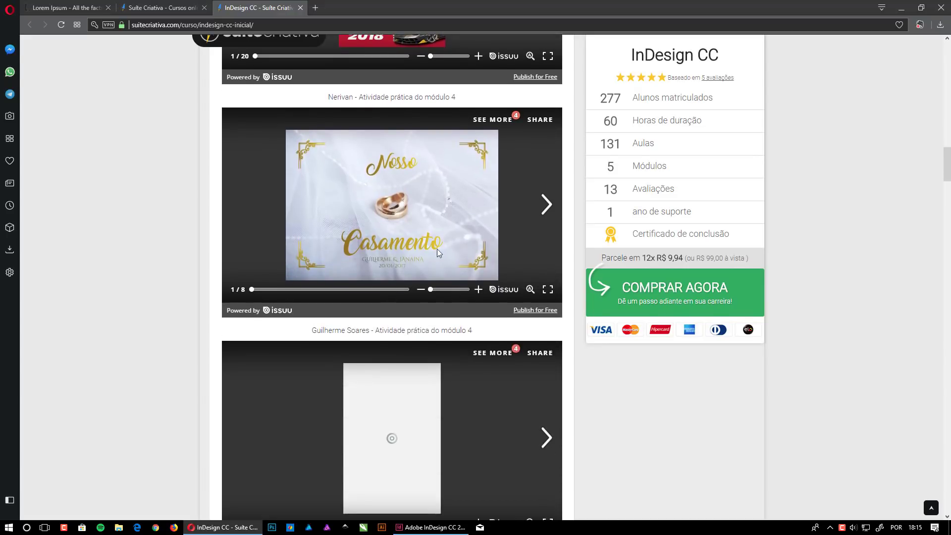
{"action": "scroll", "coordinate": [519, 333], "scroll_direction": "down", "scroll_amount": 3}
{"action": "scroll", "coordinate": [444, 271], "scroll_direction": "up", "scroll_amount": 6}
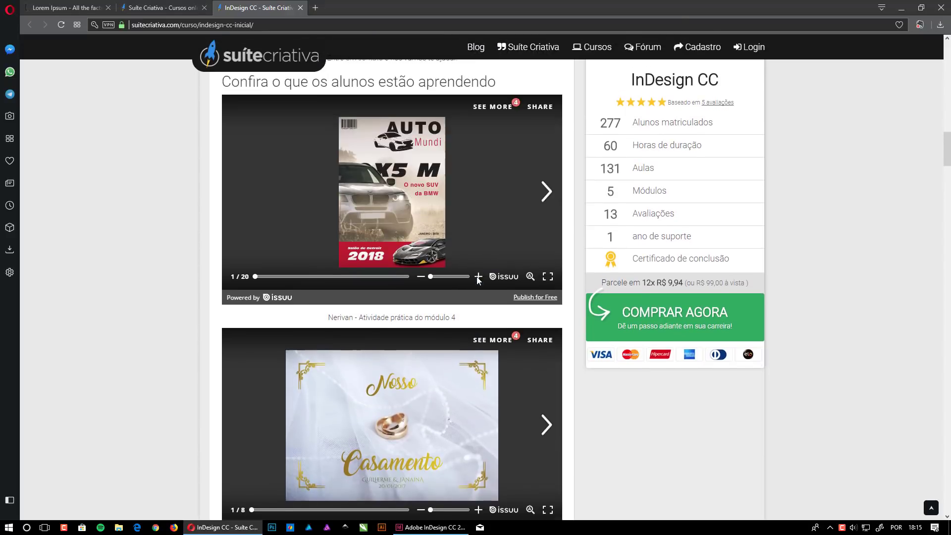
{"action": "scroll", "coordinate": [475, 279], "scroll_direction": "down", "scroll_amount": 12}
{"action": "scroll", "coordinate": [474, 283], "scroll_direction": "down", "scroll_amount": 6}
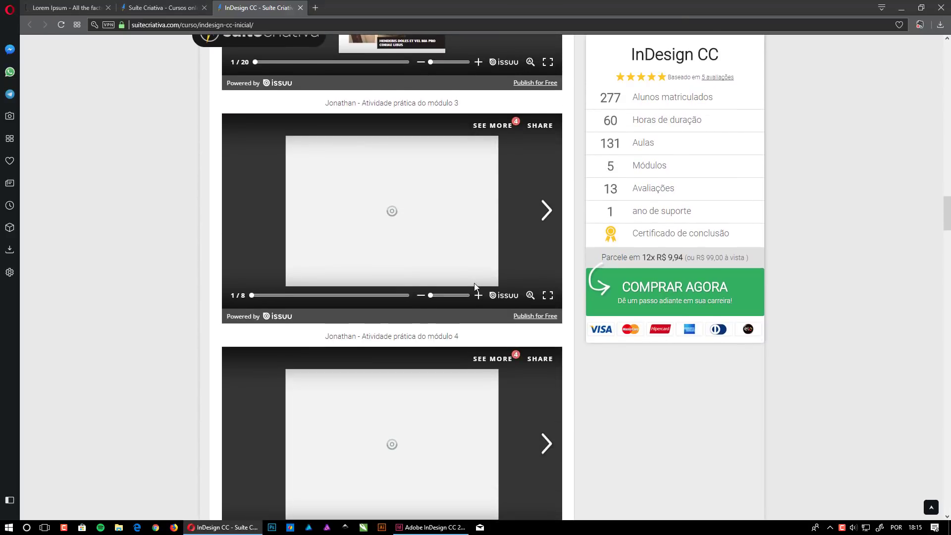
{"action": "scroll", "coordinate": [448, 300], "scroll_direction": "down", "scroll_amount": 5}
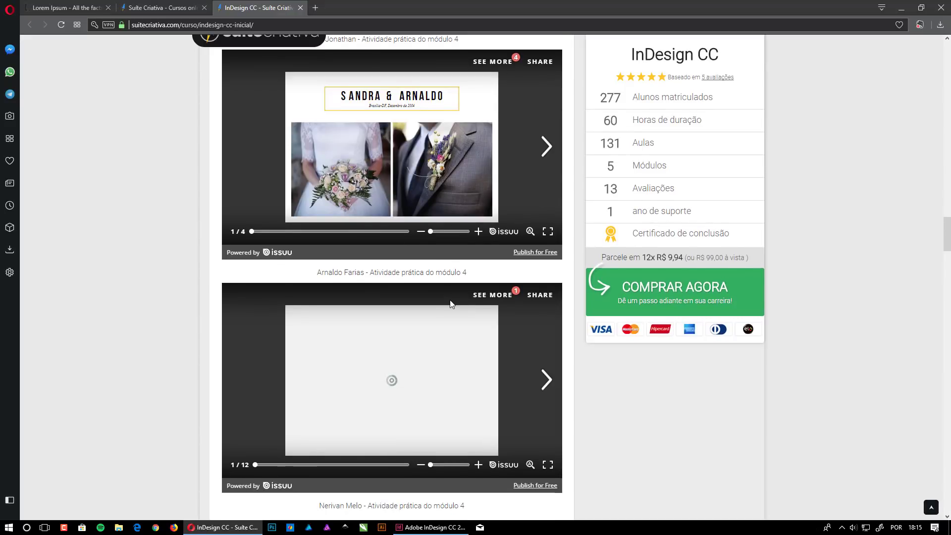
{"action": "scroll", "coordinate": [451, 304], "scroll_direction": "down", "scroll_amount": 2}
{"action": "scroll", "coordinate": [513, 327], "scroll_direction": "down", "scroll_amount": 1}
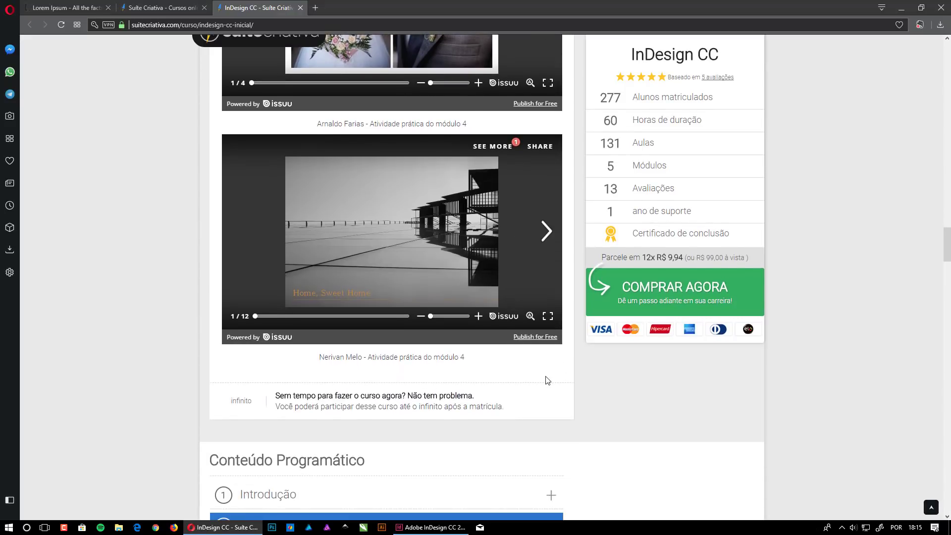
- Leaf through the last student publication sample and return to the beginning of the InDesign CC course page
{"action": "left_click", "coordinate": [555, 240]}
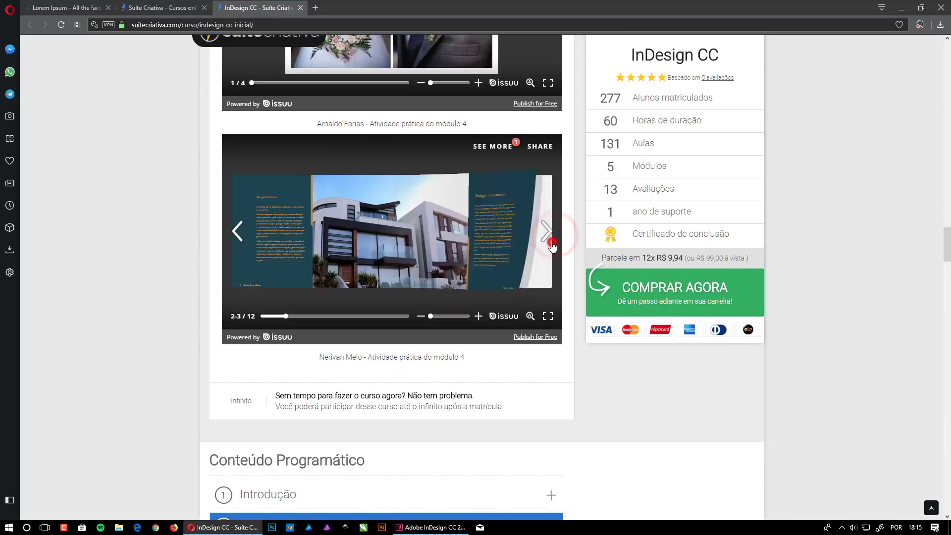
{"action": "left_click", "coordinate": [551, 237]}
{"action": "scroll", "coordinate": [813, 403], "scroll_direction": "up", "scroll_amount": 5}
{"action": "scroll", "coordinate": [813, 403], "scroll_direction": "up", "scroll_amount": 20}
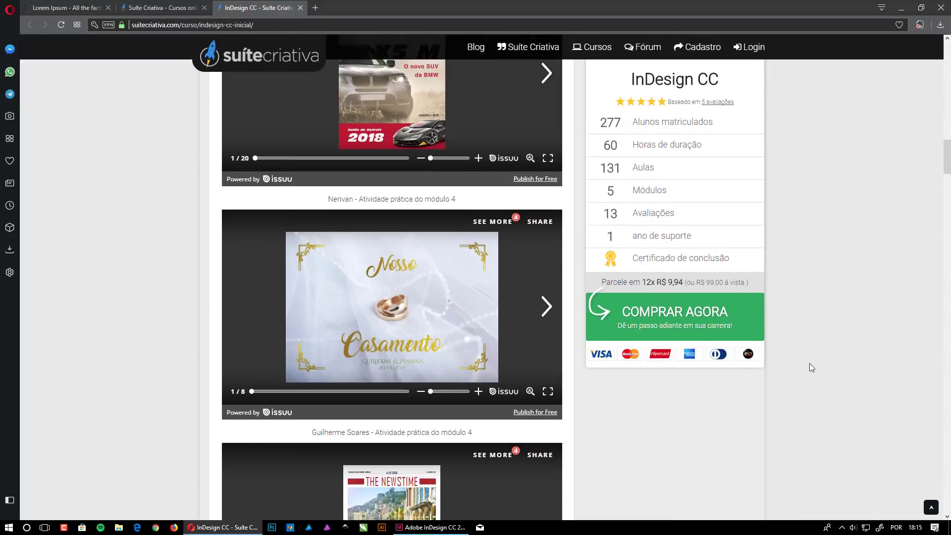
{"action": "scroll", "coordinate": [804, 282], "scroll_direction": "up", "scroll_amount": 4}
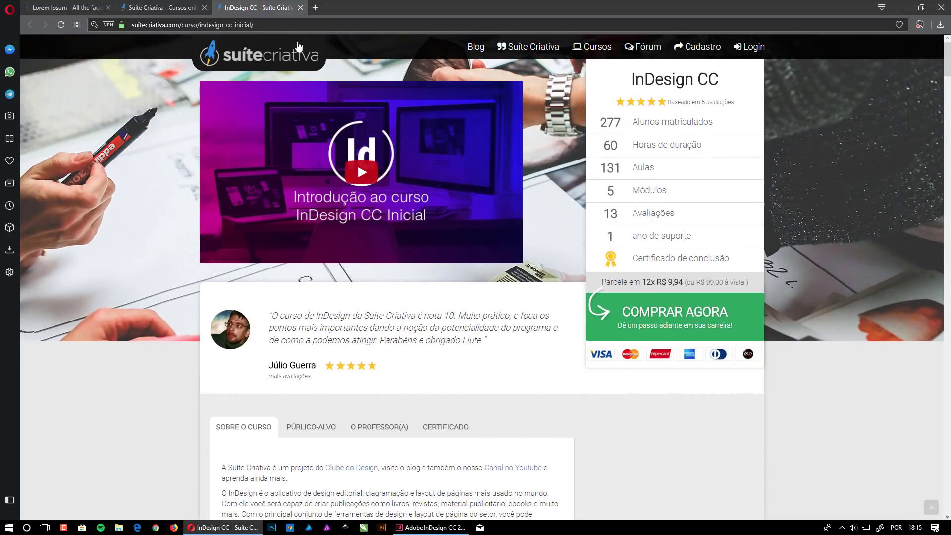
- View the Suíte Criativa home page with its course promotion and the list of graphic design courses
{"action": "left_click", "coordinate": [184, 7]}
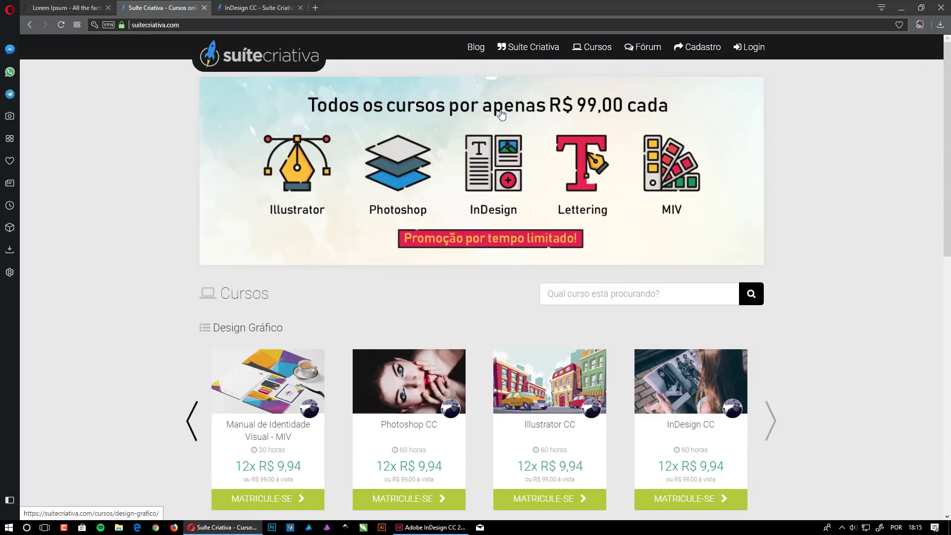
{"action": "left_click", "coordinate": [817, 172]}
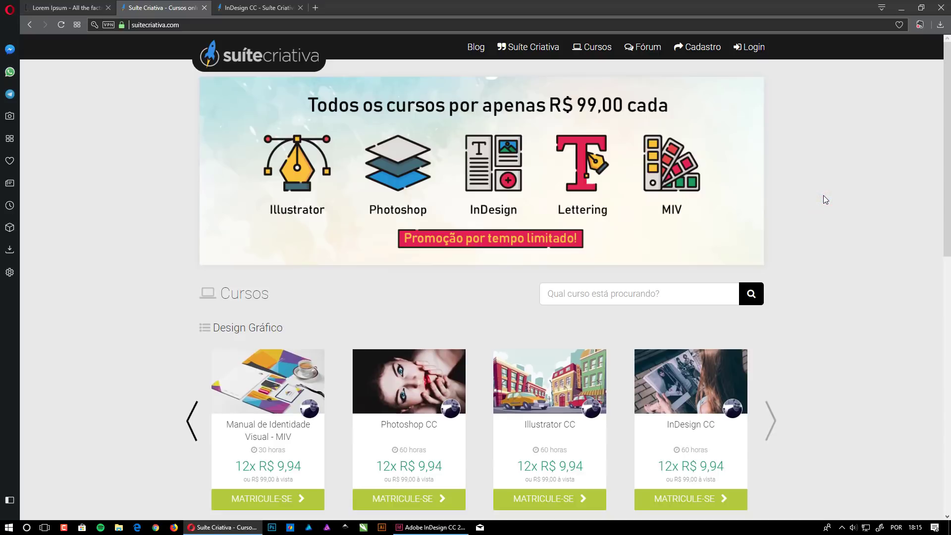
{"action": "scroll", "coordinate": [823, 195], "scroll_direction": "down", "scroll_amount": 6}
{"action": "scroll", "coordinate": [851, 302], "scroll_direction": "up", "scroll_amount": 6}
- Switch to InDesign and create a print document from the A5 preset with a primary text frame
{"action": "left_click", "coordinate": [431, 527]}
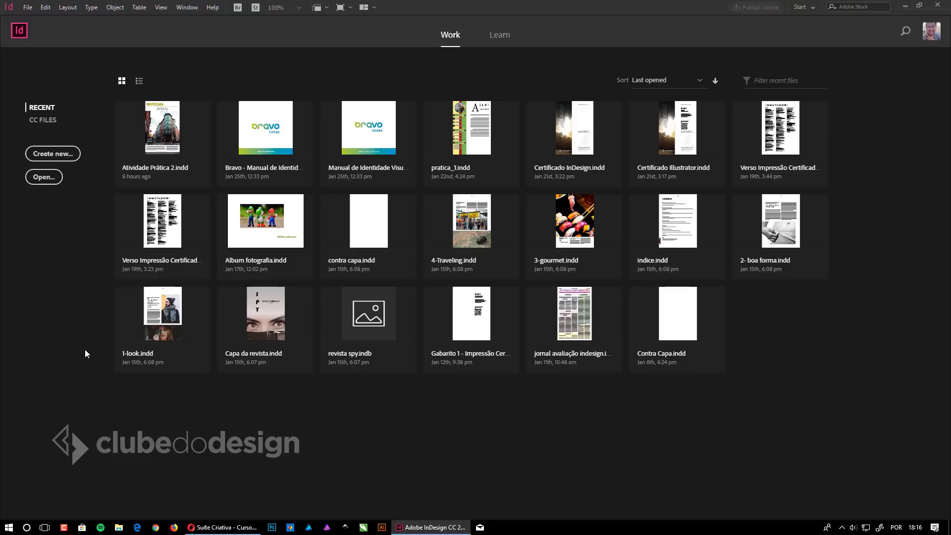
{"action": "left_click", "coordinate": [60, 160]}
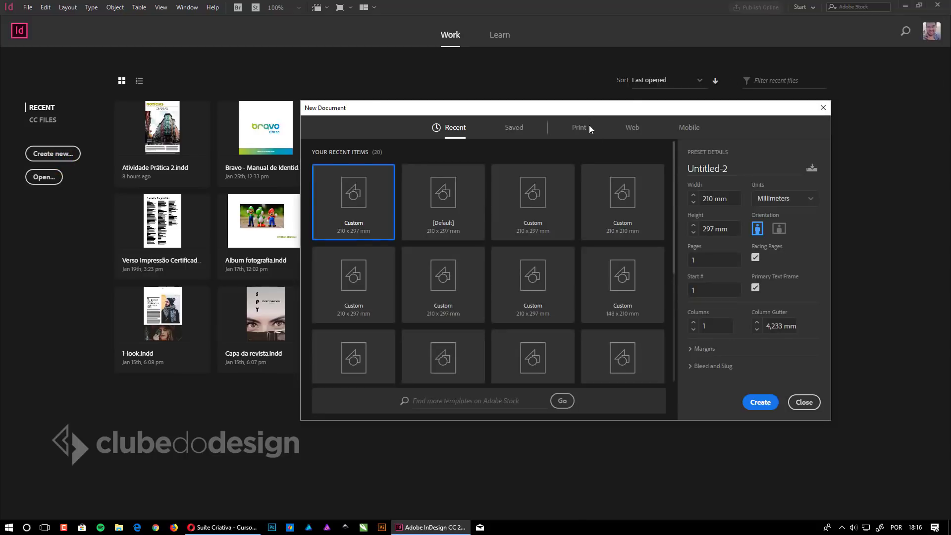
{"action": "left_click", "coordinate": [580, 129]}
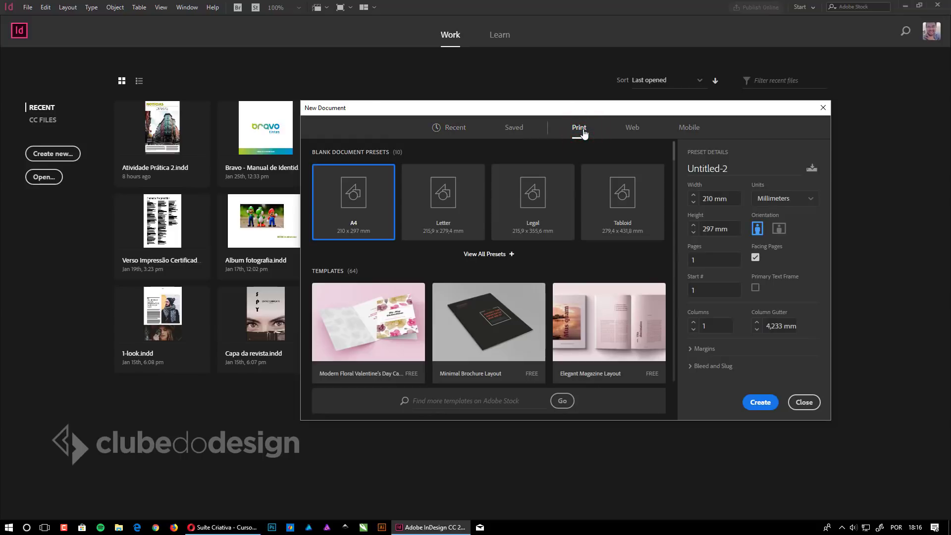
{"action": "left_click", "coordinate": [504, 260]}
{"action": "left_click", "coordinate": [539, 274]}
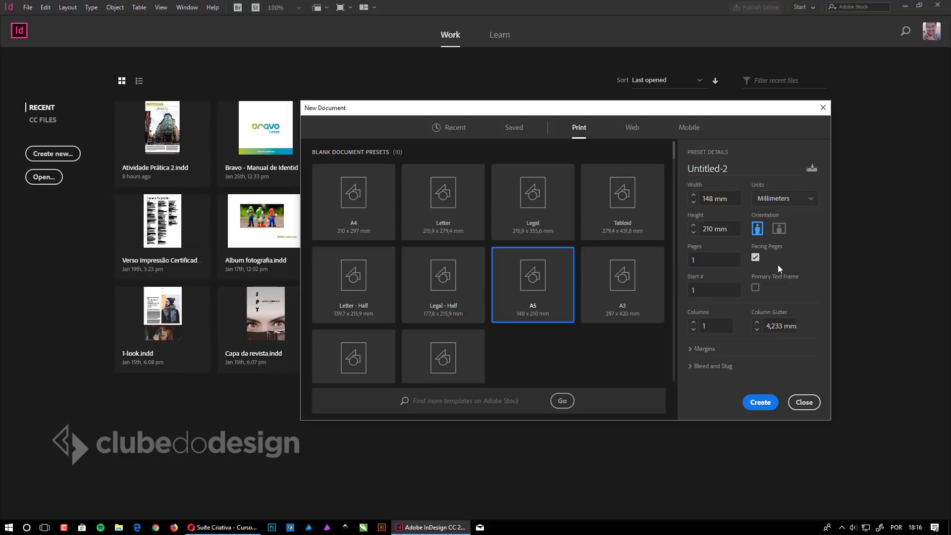
{"action": "left_click", "coordinate": [755, 289]}
{"action": "left_click", "coordinate": [767, 405]}
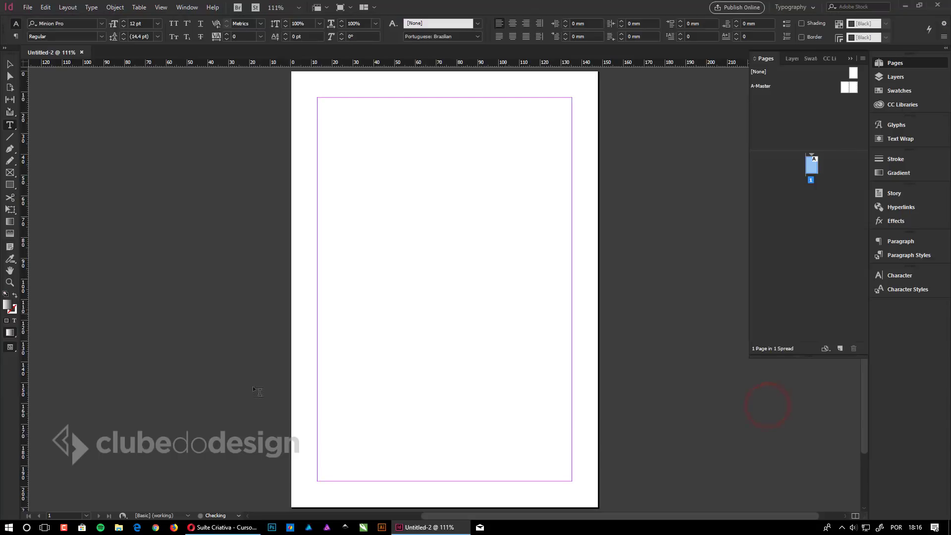
- Switch to the browser and examine the text generator options on the Lorem Ipsum site
{"action": "left_click", "coordinate": [221, 526]}
{"action": "left_click", "coordinate": [62, 8]}
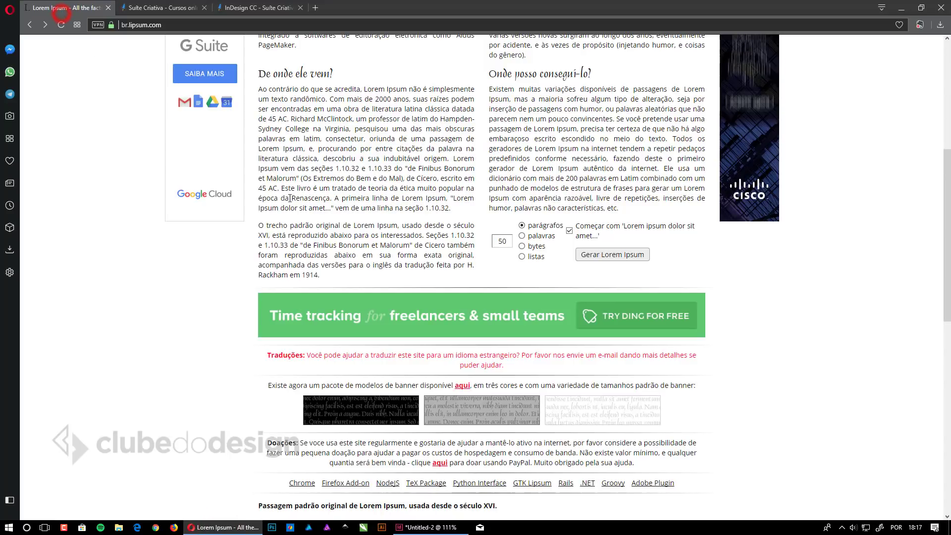
{"action": "scroll", "coordinate": [581, 352], "scroll_direction": "down", "scroll_amount": 5}
{"action": "scroll", "coordinate": [581, 351], "scroll_direction": "up", "scroll_amount": 5}
{"action": "scroll", "coordinate": [527, 287], "scroll_direction": "down", "scroll_amount": 7}
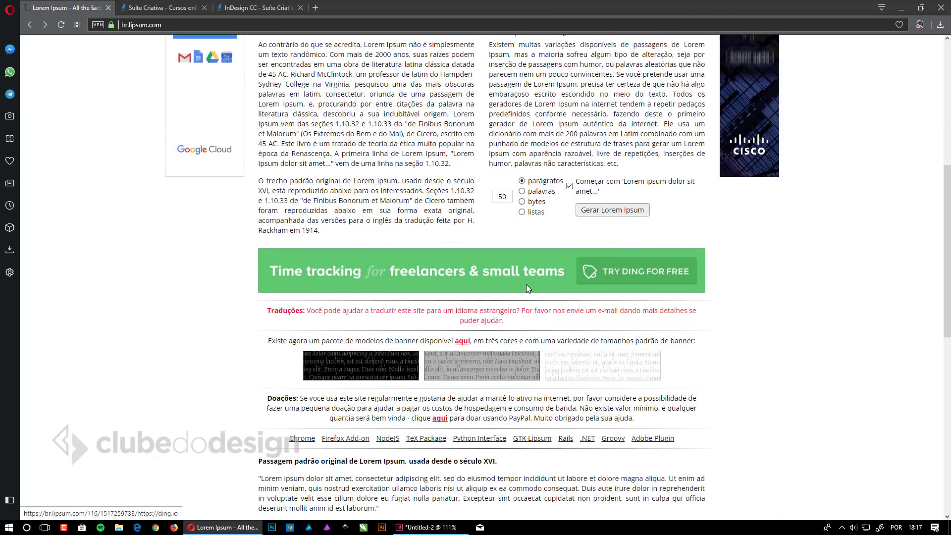
- Switch to InDesign and try filling the page's primary text frame with placeholder text
{"action": "left_click", "coordinate": [418, 527]}
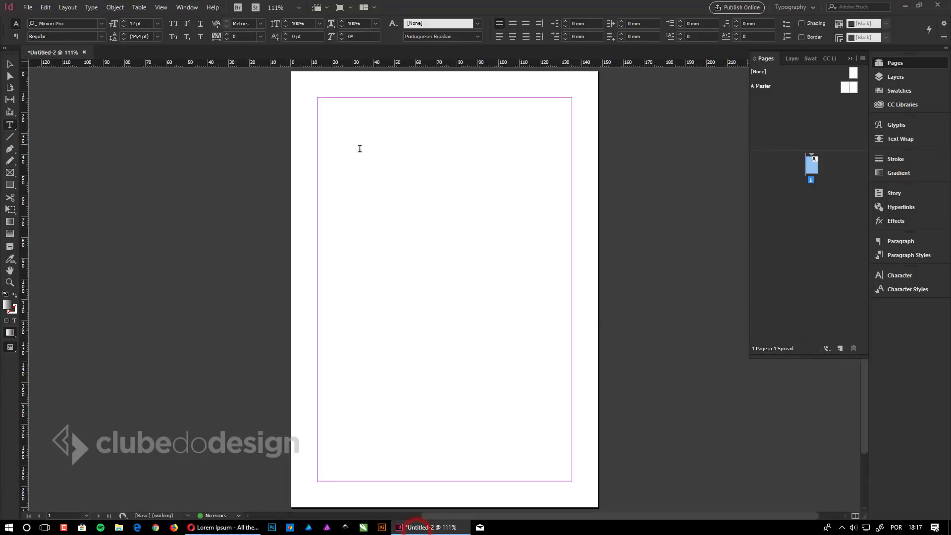
{"action": "left_click", "coordinate": [389, 133]}
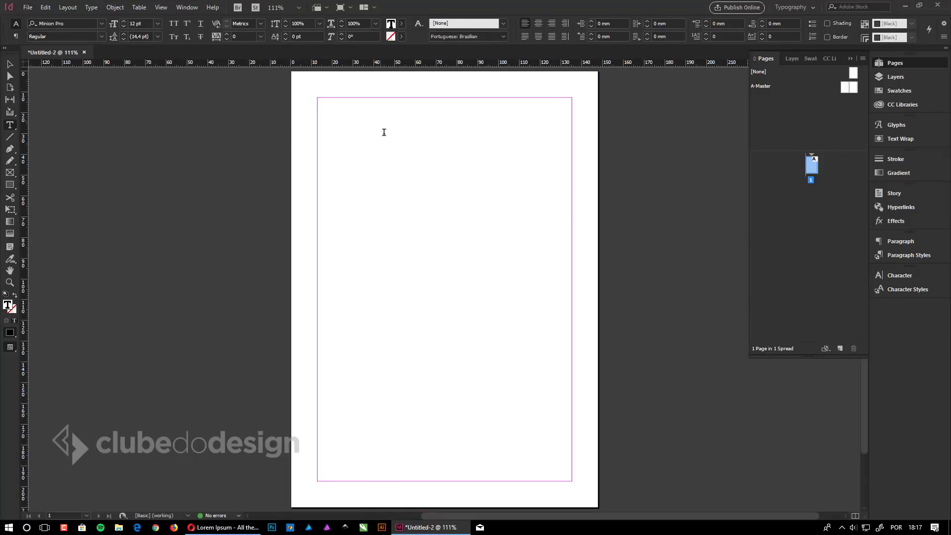
{"action": "right_click", "coordinate": [332, 123]}
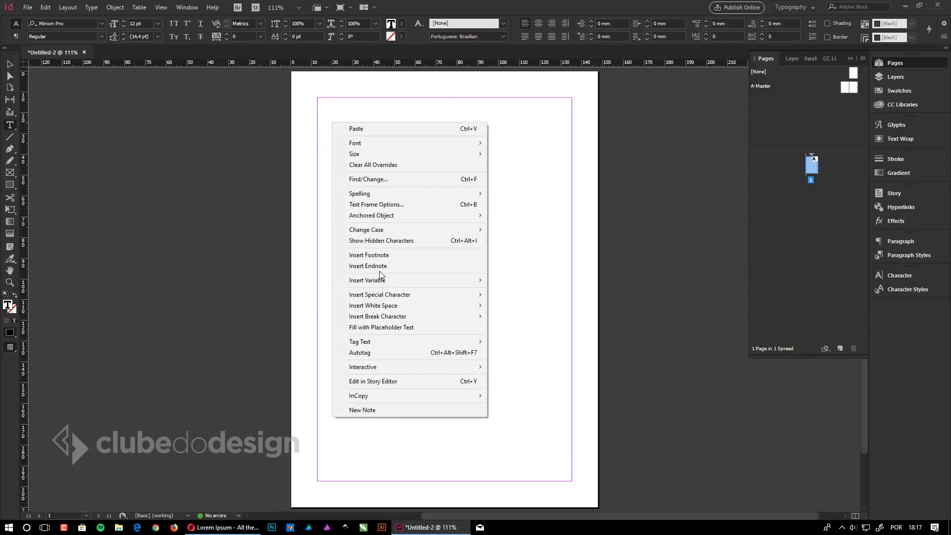
{"action": "left_click", "coordinate": [393, 328]}
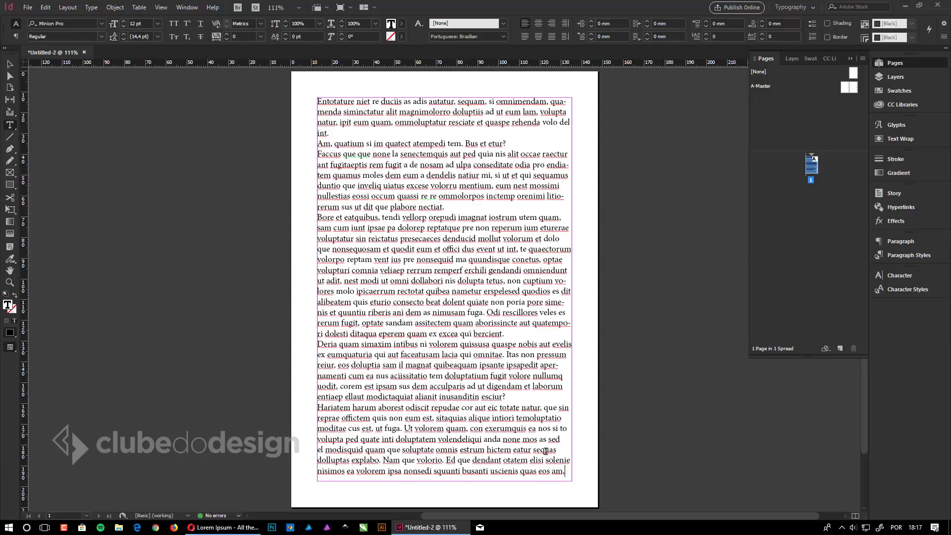
{"action": "key", "text": "ctrl+z"}
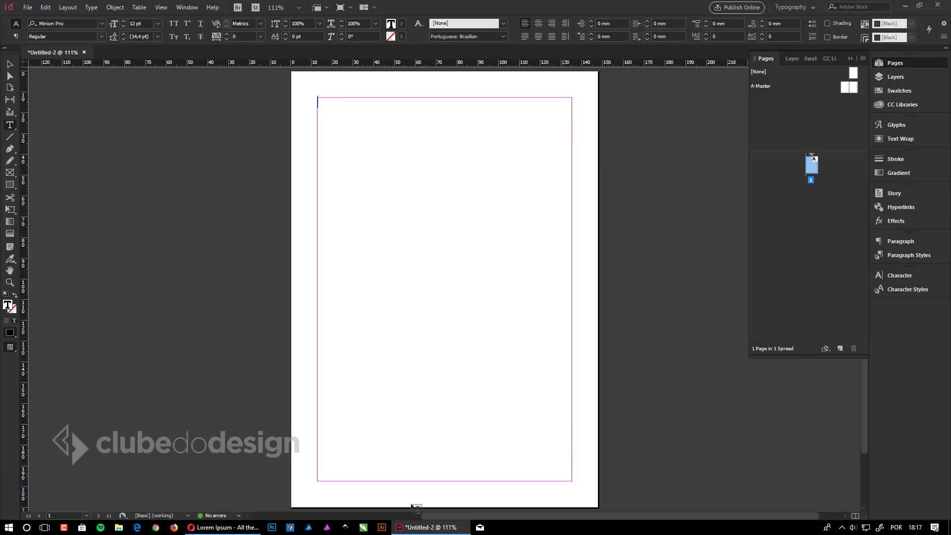
- Switch to the Lorem Ipsum site, generate 50 paragraphs beginning with 'Lorem ipsum dolor sit amet...' and copy all of them
{"action": "left_click", "coordinate": [258, 528]}
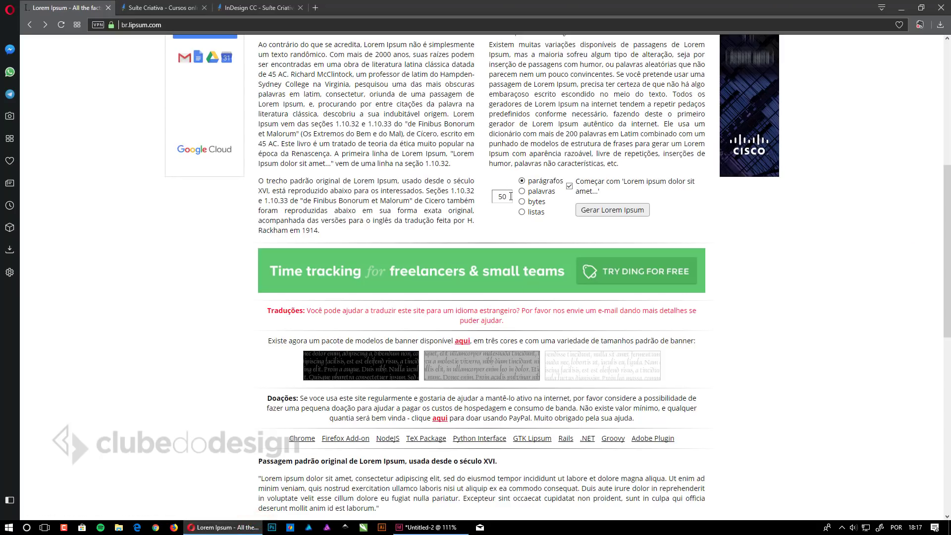
{"action": "left_click", "coordinate": [592, 210]}
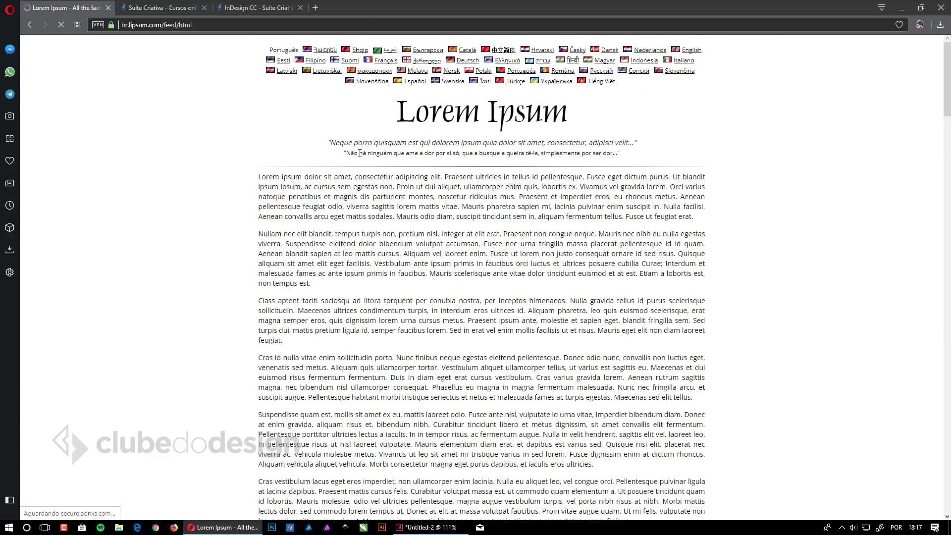
{"action": "left_click_drag", "start_coordinate": [257, 176], "coordinate": [689, 420]}
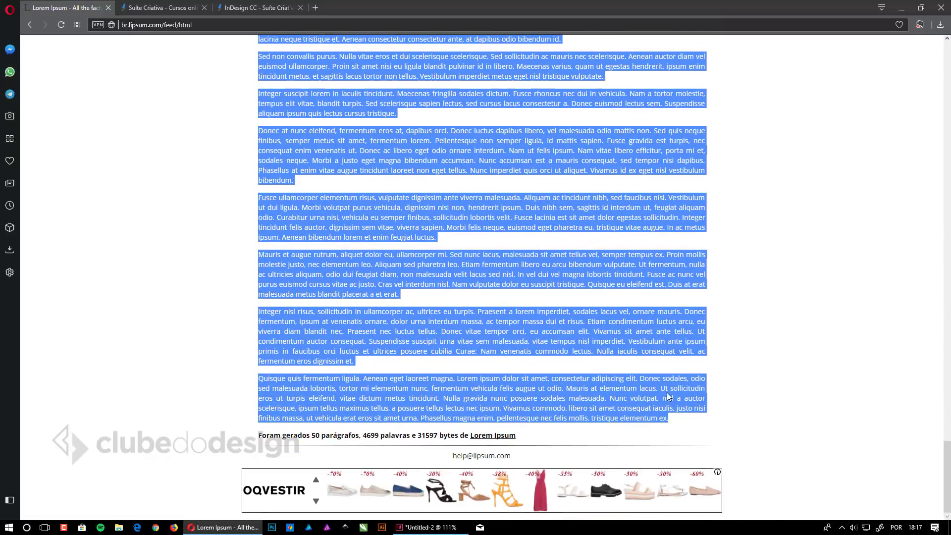
- Return to InDesign and paste the copied Lorem Ipsum text into the primary text frame on the first page
{"action": "left_click", "coordinate": [426, 528]}
{"action": "left_click", "coordinate": [433, 190]}
{"action": "key", "text": "ctrl+v"}
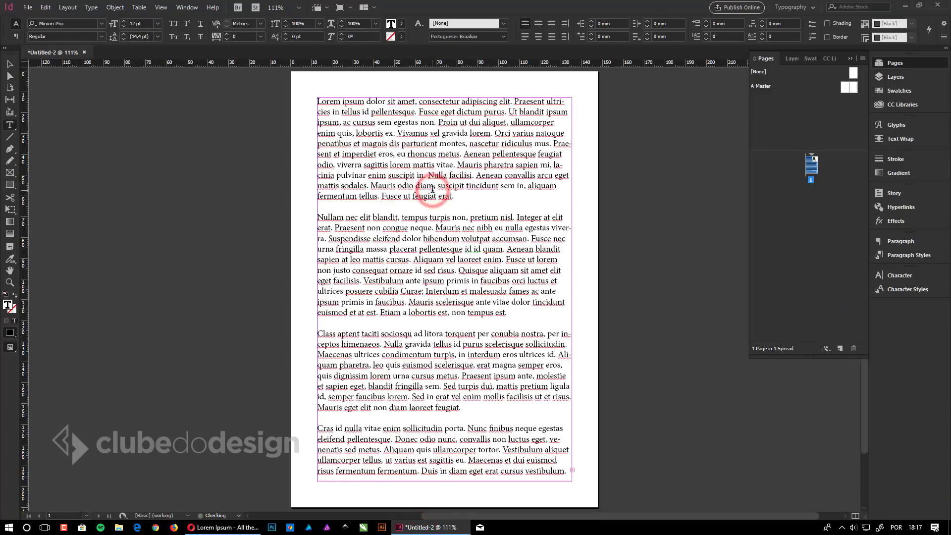
{"action": "key", "text": "ctrl+alt+0"}
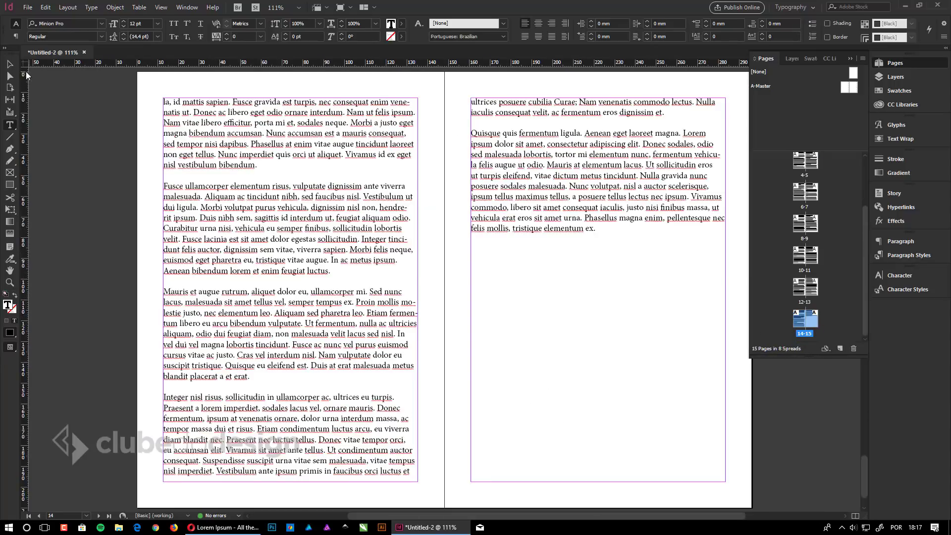
- Leave text editing and review the text pages from the last spread back to page 1
{"action": "left_click", "coordinate": [9, 64]}
{"action": "left_click", "coordinate": [132, 192]}
{"action": "scroll", "coordinate": [524, 251], "scroll_direction": "down", "scroll_amount": 2}
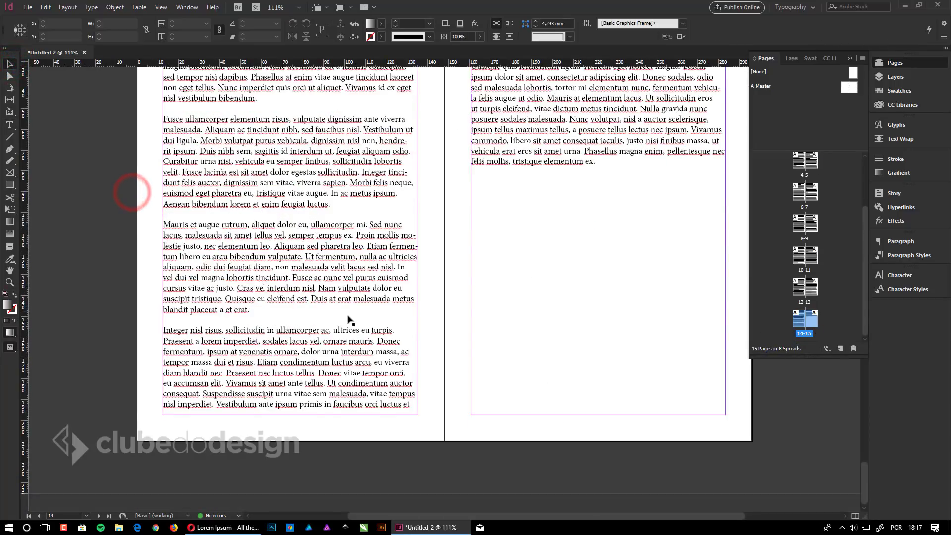
{"action": "scroll", "coordinate": [345, 320], "scroll_direction": "up", "scroll_amount": 20}
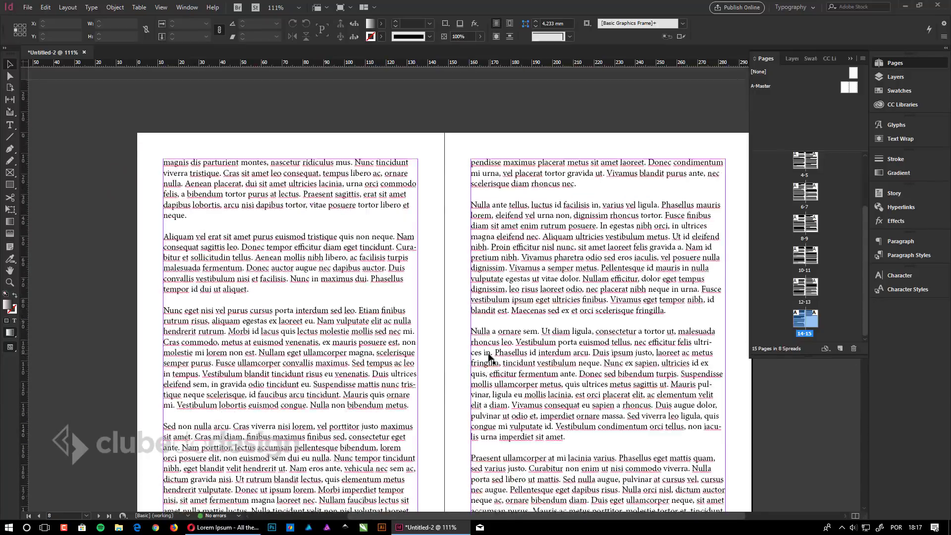
{"action": "scroll", "coordinate": [489, 357], "scroll_direction": "up", "scroll_amount": 20}
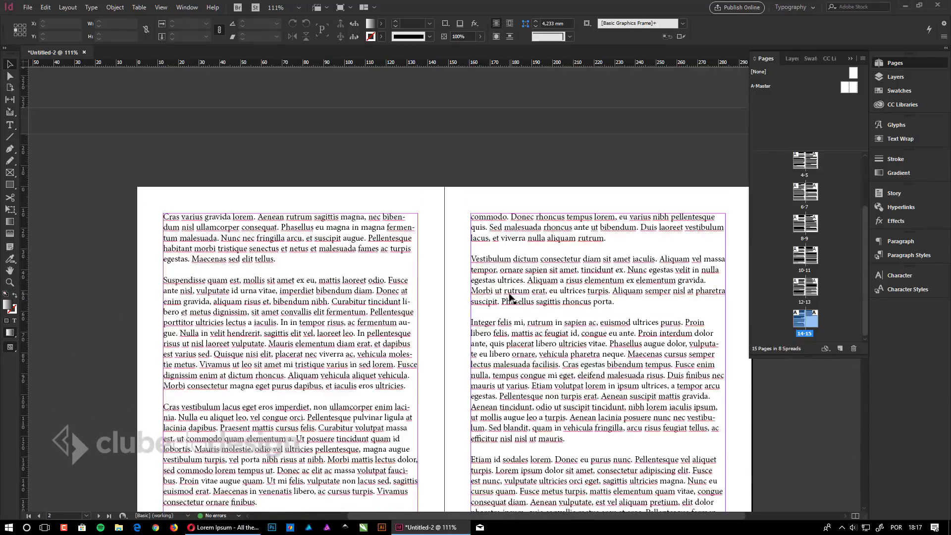
{"action": "scroll", "coordinate": [510, 297], "scroll_direction": "up", "scroll_amount": 6}
{"action": "left_click_drag", "start_coordinate": [605, 285], "coordinate": [399, 274]}
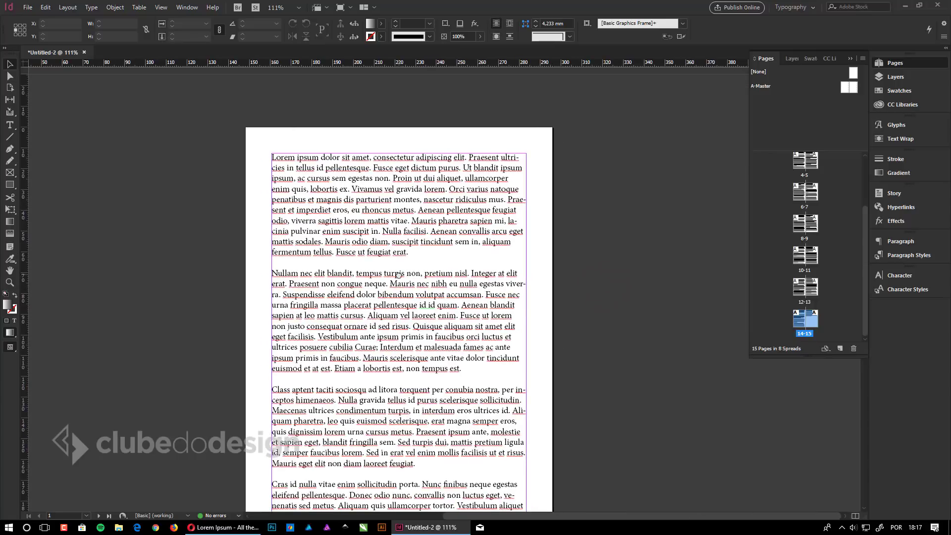
- Add a new blank page and move it to the start of the document, ahead of the text pages
{"action": "left_click", "coordinate": [405, 261]}
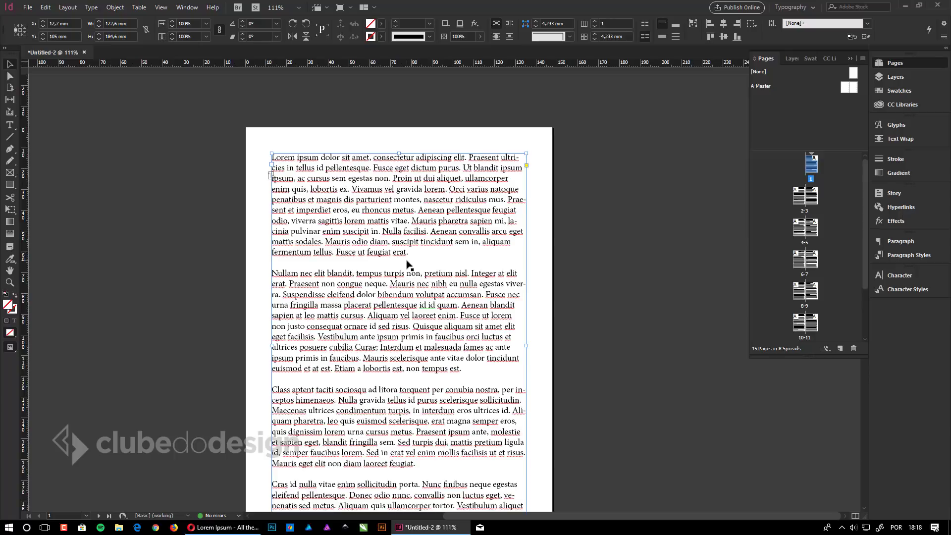
{"action": "left_click", "coordinate": [841, 348]}
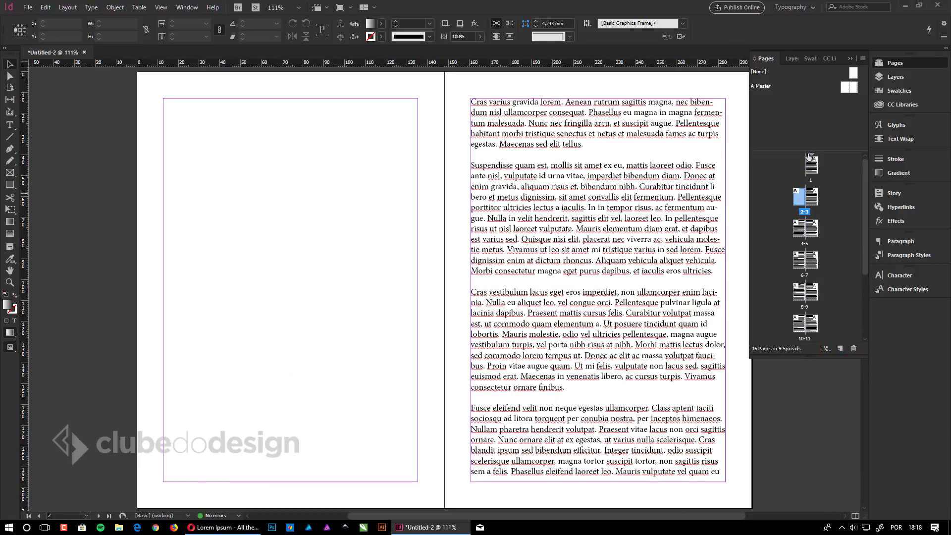
{"action": "double_click", "coordinate": [805, 229]}
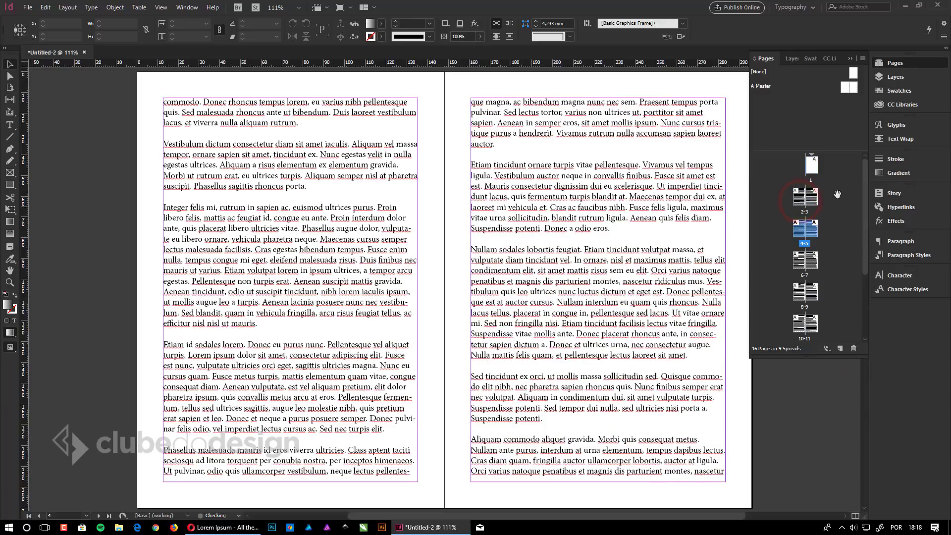
- Examine the blank first page and the text spread on pages 2-3
{"action": "scroll", "coordinate": [654, 206], "scroll_direction": "up", "scroll_amount": 4}
{"action": "scroll", "coordinate": [654, 206], "scroll_direction": "up", "scroll_amount": 10}
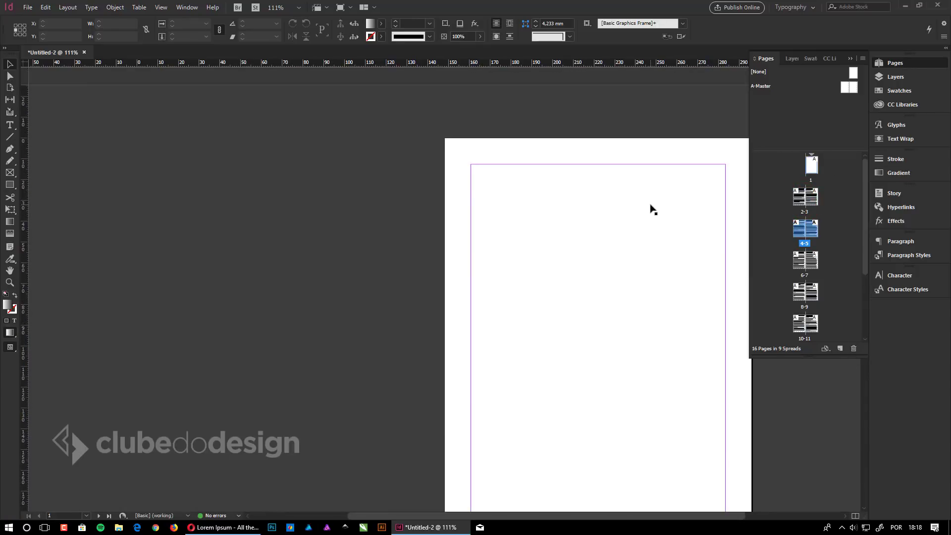
{"action": "left_click", "coordinate": [645, 198]}
{"action": "left_click", "coordinate": [566, 204]}
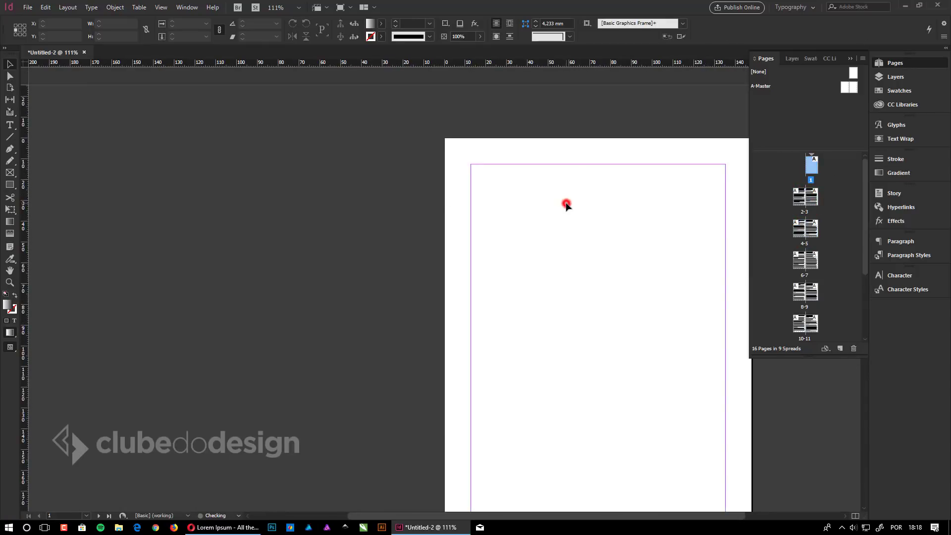
{"action": "left_click", "coordinate": [554, 397]}
{"action": "left_click_drag", "start_coordinate": [441, 318], "coordinate": [453, 312]}
{"action": "left_click_drag", "start_coordinate": [620, 303], "coordinate": [398, 227]}
{"action": "scroll", "coordinate": [386, 209], "scroll_direction": "up", "scroll_amount": 1}
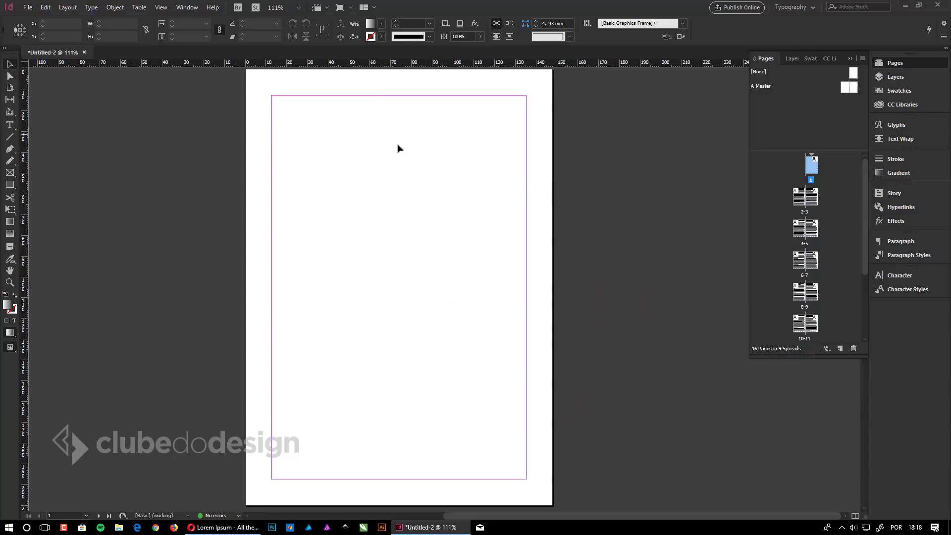
{"action": "left_click_drag", "start_coordinate": [415, 204], "coordinate": [420, 212]}
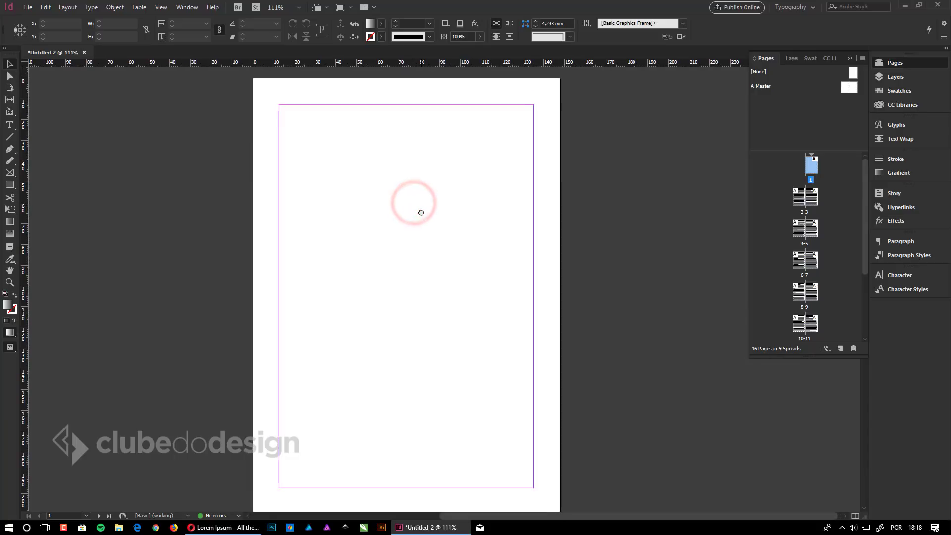
{"action": "left_click_drag", "start_coordinate": [350, 319], "coordinate": [513, 97]}
{"action": "left_click_drag", "start_coordinate": [454, 326], "coordinate": [453, 121]}
{"action": "left_click", "coordinate": [306, 272]}
{"action": "scroll", "coordinate": [495, 236], "scroll_direction": "up", "scroll_amount": 10}
{"action": "left_click_drag", "start_coordinate": [571, 299], "coordinate": [504, 225]}
{"action": "left_click_drag", "start_coordinate": [340, 356], "coordinate": [483, 135]}
{"action": "left_click_drag", "start_coordinate": [474, 267], "coordinate": [469, 118]}
{"action": "mouse_move", "coordinate": [469, 221]}
{"action": "left_mouse_down"}
{"action": "mouse_move", "coordinate": [521, 94]}
{"action": "mouse_move", "coordinate": [522, 63]}
{"action": "left_mouse_up"}
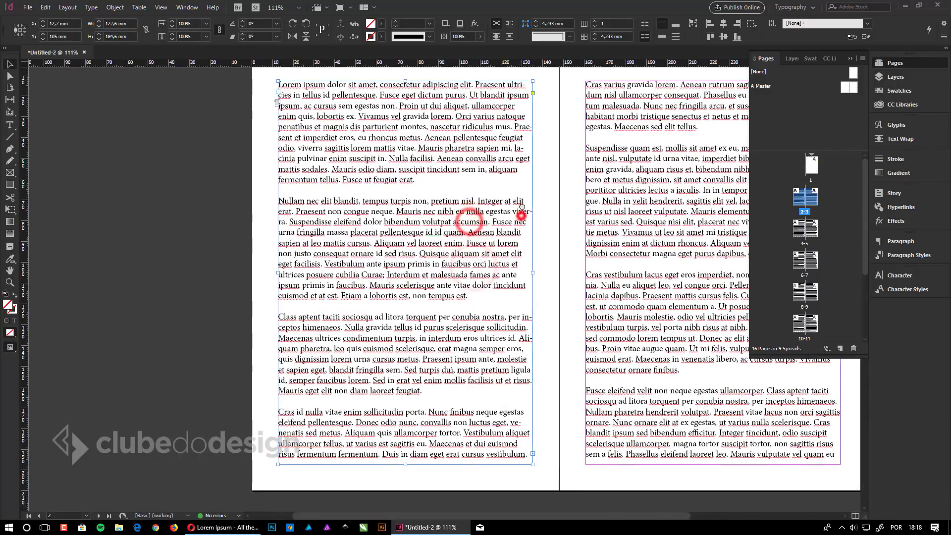
{"action": "left_click_drag", "start_coordinate": [521, 216], "coordinate": [519, 235]}
- Insert the heading "Capítulo 1" with a blank line after it above the first Lorem Ipsum paragraph on page 2
{"action": "left_click", "coordinate": [474, 216]}
{"action": "double_click", "coordinate": [475, 217]}
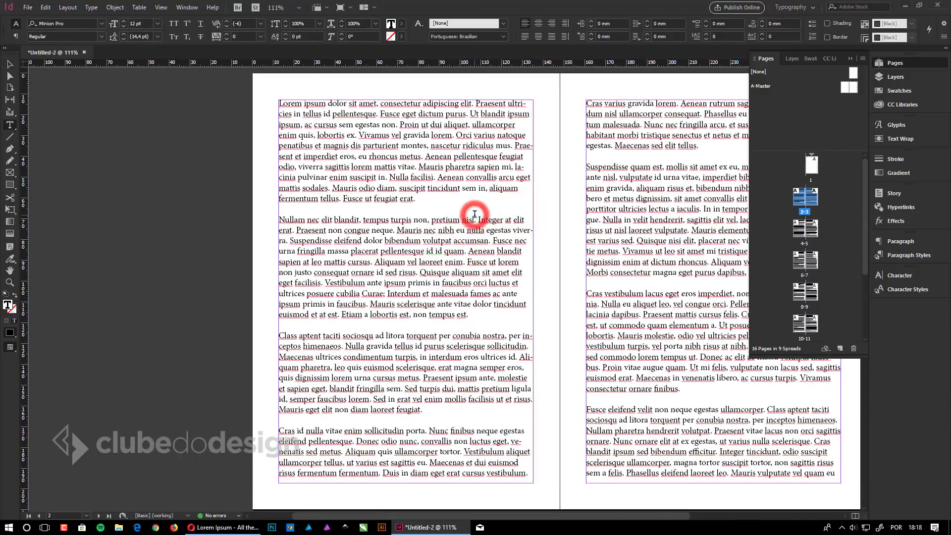
{"action": "left_click", "coordinate": [453, 197]}
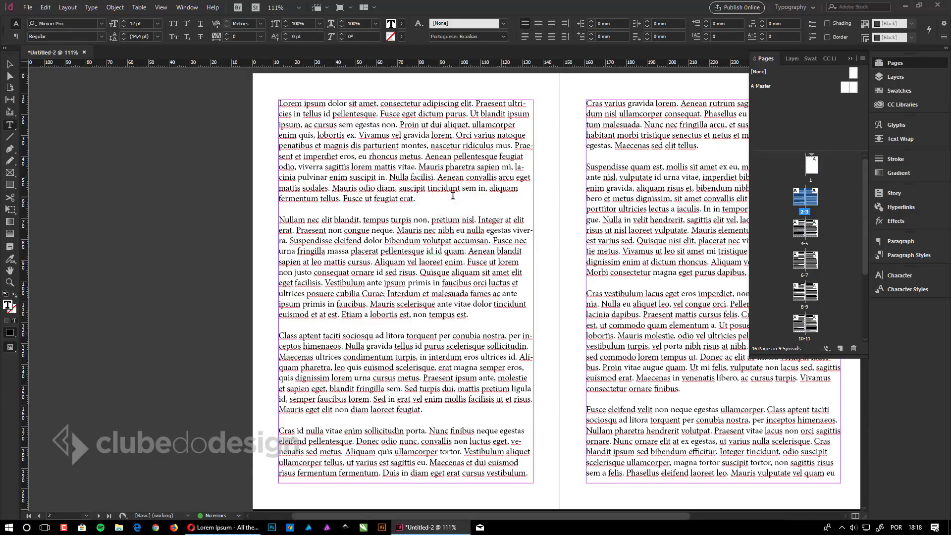
{"action": "left_click", "coordinate": [349, 102]}
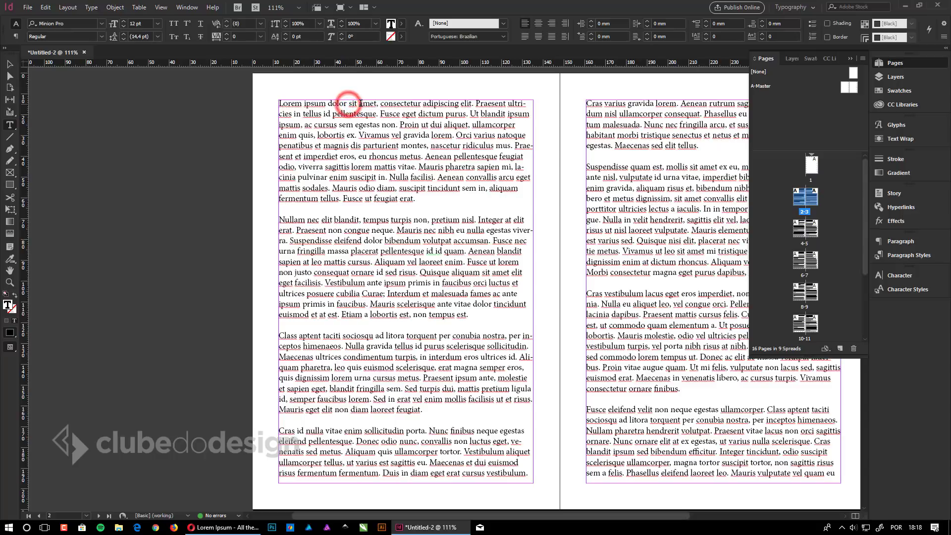
{"action": "key", "text": "Return"}
{"action": "key", "text": "Up"}
{"action": "type", "text": "Ca"}
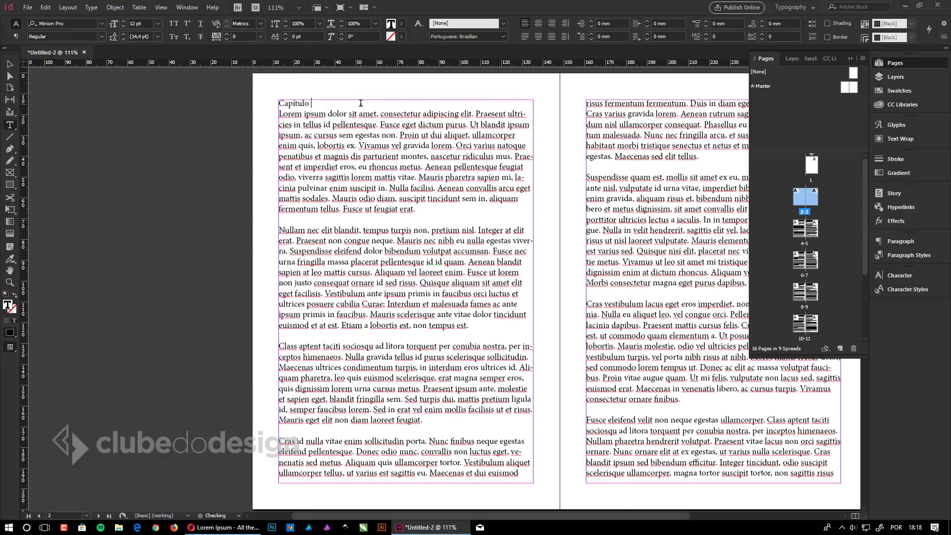
{"action": "type", "text": "pítulo 1"}
{"action": "key", "text": "Return"}
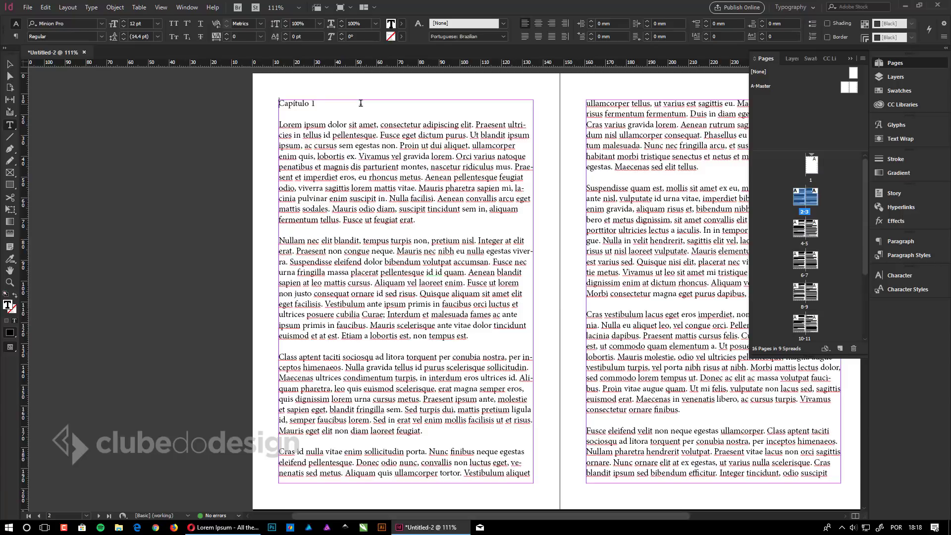
- Format the "Capítulo 1" heading as 20 pt Bold and centre-align it
{"action": "triple_click", "coordinate": [361, 103]}
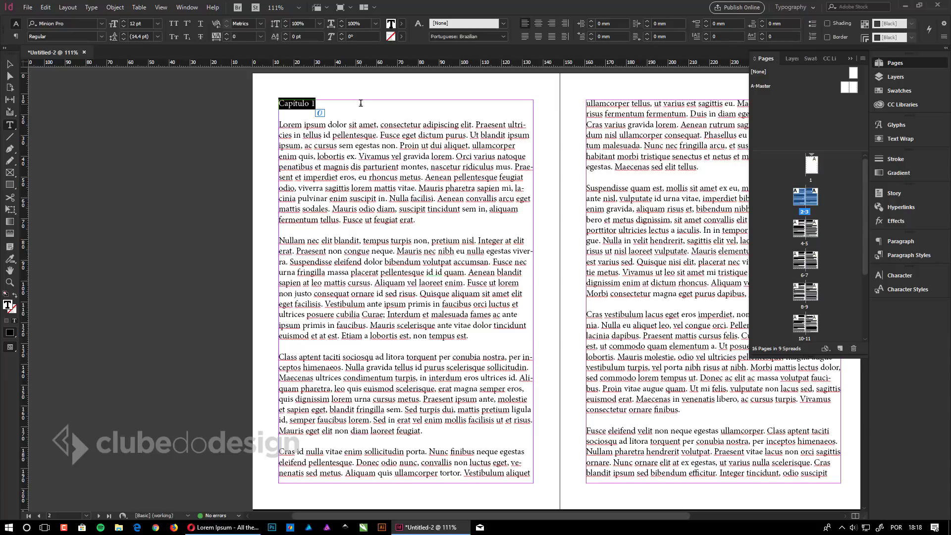
{"action": "left_click", "coordinate": [904, 255]}
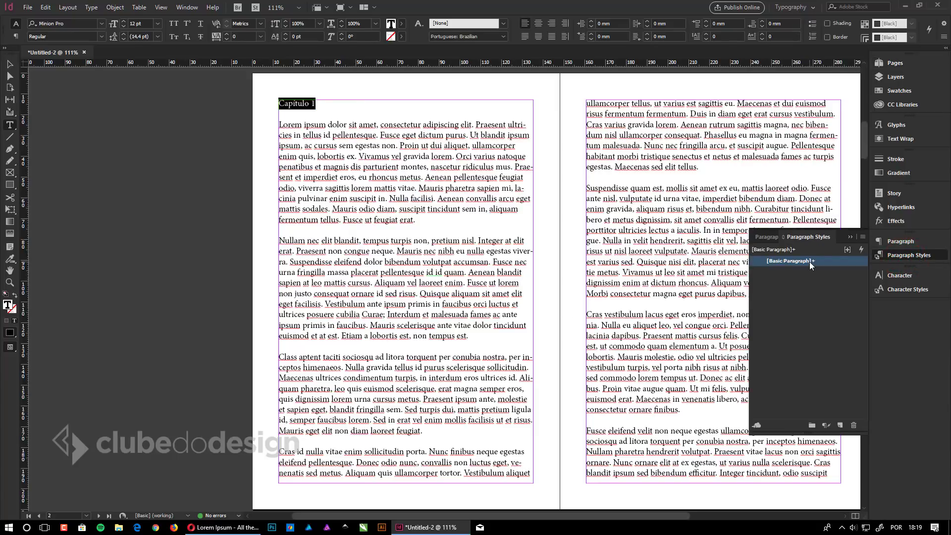
{"action": "left_click", "coordinate": [895, 275]}
{"action": "left_click", "coordinate": [768, 312]}
{"action": "left_click", "coordinate": [768, 311]}
{"action": "left_click", "coordinate": [768, 312]}
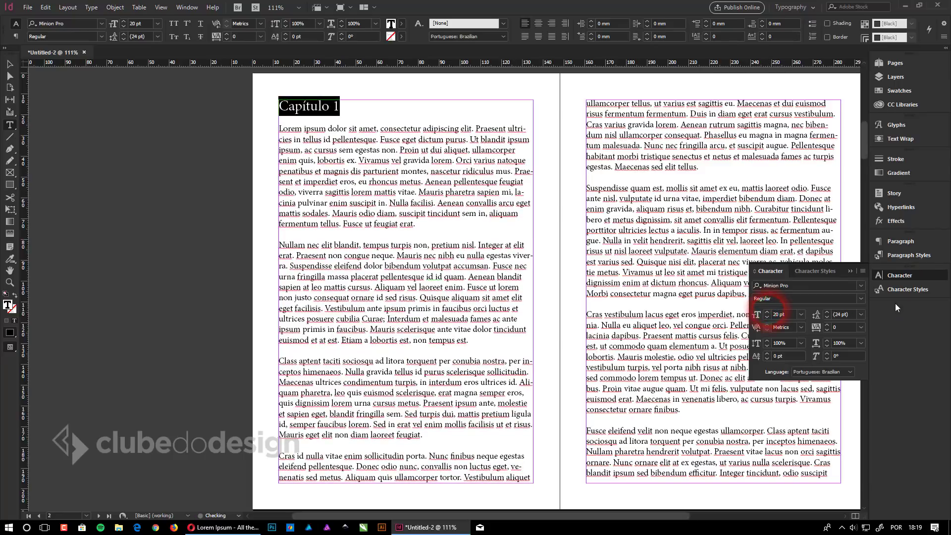
{"action": "left_click", "coordinate": [861, 298]}
{"action": "left_click", "coordinate": [789, 392]}
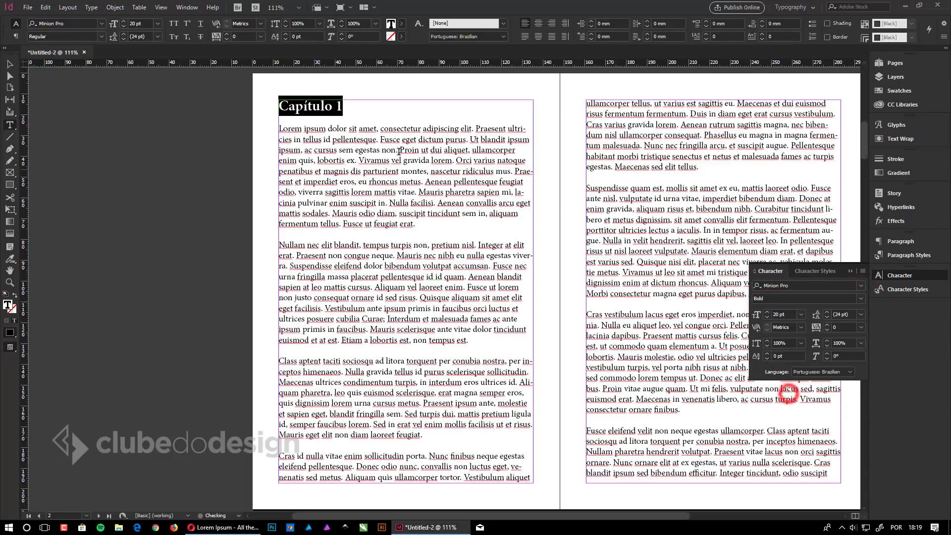
{"action": "left_click", "coordinate": [897, 242]}
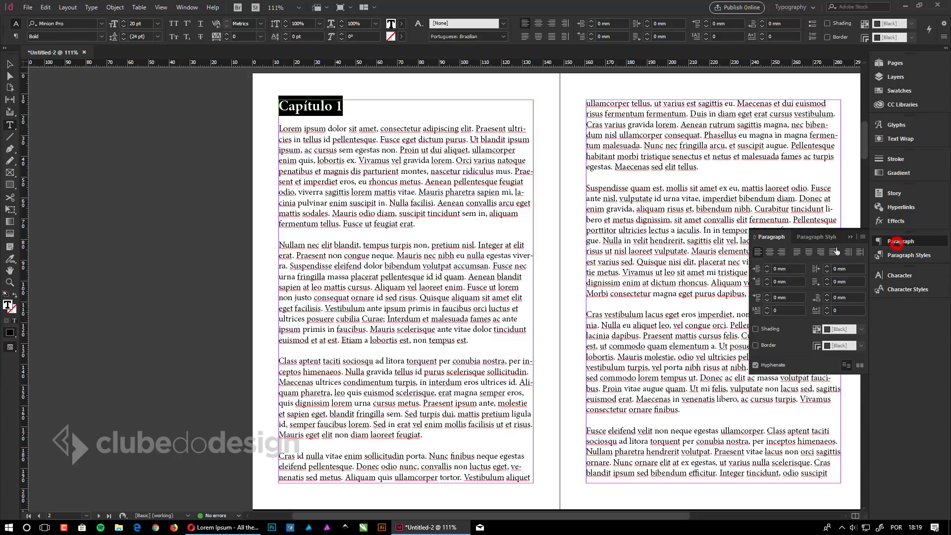
{"action": "left_click", "coordinate": [770, 252]}
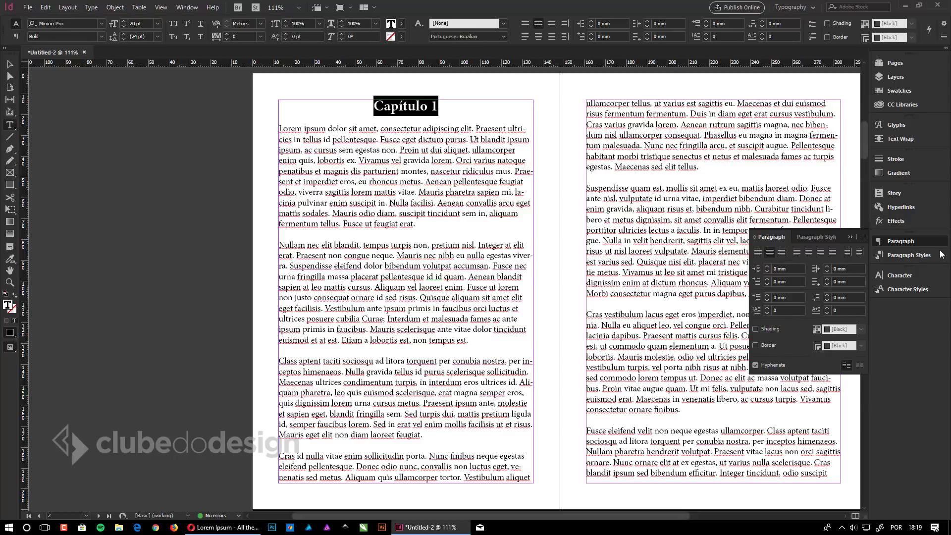
- Create a paragraph style from the "Capítulo 1" heading, apply it to that heading and name it "Capítulos"
{"action": "left_click", "coordinate": [923, 257]}
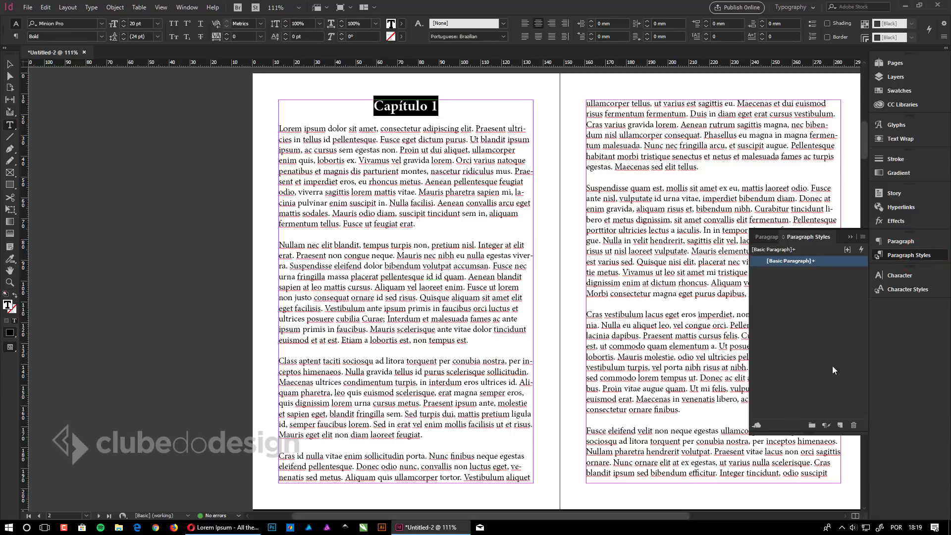
{"action": "left_click", "coordinate": [840, 426]}
{"action": "left_click", "coordinate": [187, 7]}
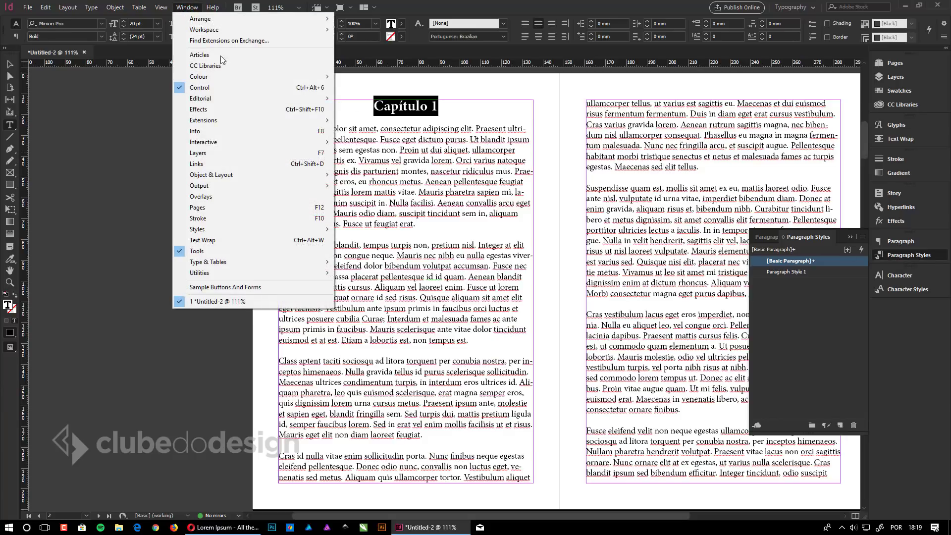
{"action": "mouse_move", "coordinate": [216, 231]}
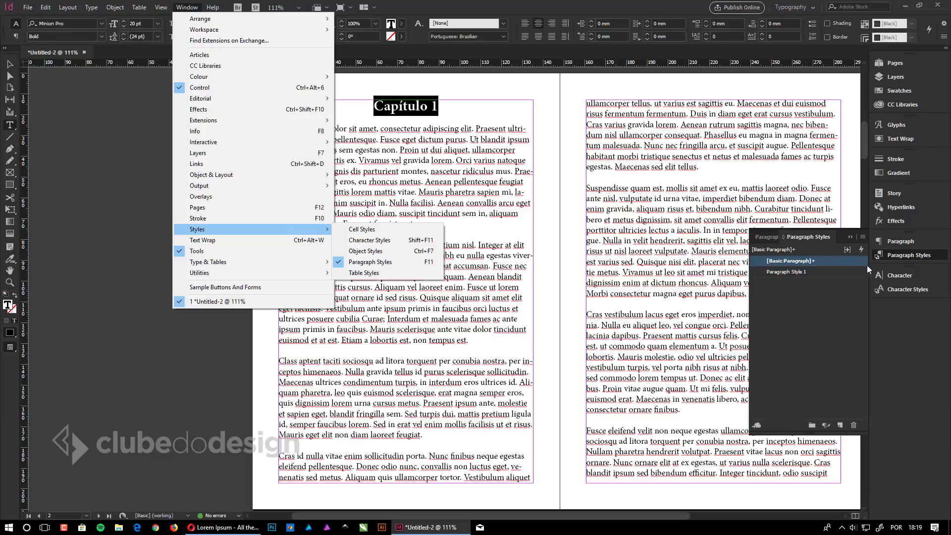
{"action": "left_click", "coordinate": [790, 273]}
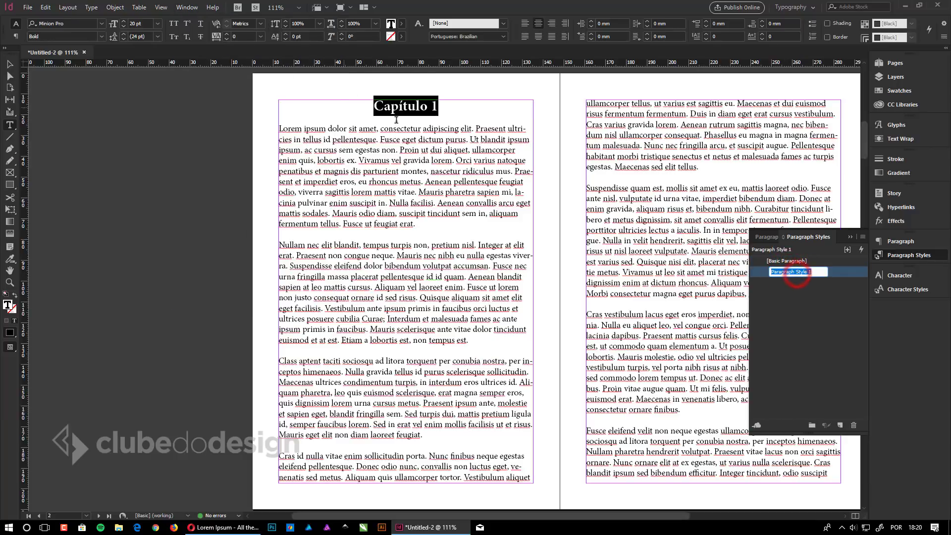
{"action": "double_click", "coordinate": [816, 272]}
{"action": "type", "text": "Capitulos"}
{"action": "key", "text": "Return"}
{"action": "left_click", "coordinate": [435, 126]}
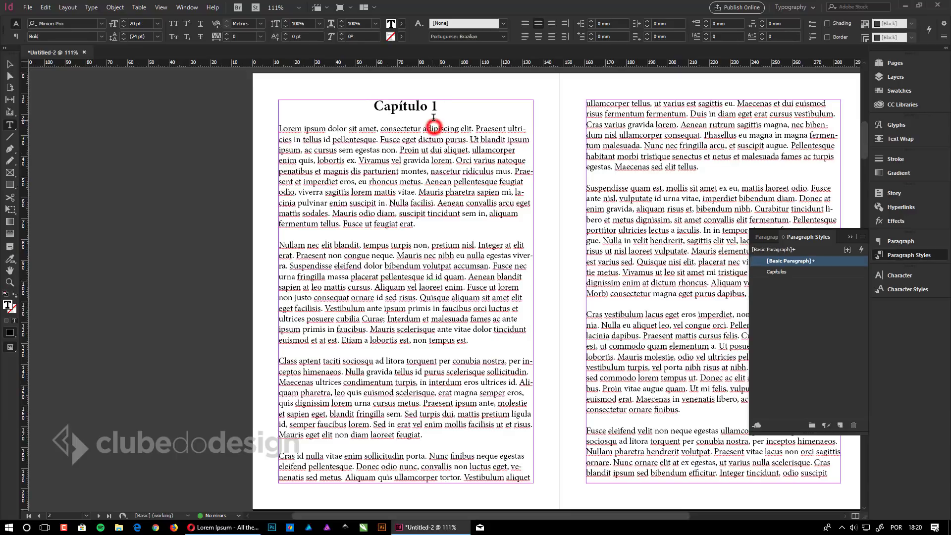
- Add the heading "Capítulo 2" before the "Suspendisse quam est" paragraph on page 3 and apply the Capítulos style
{"action": "left_click", "coordinate": [713, 168]}
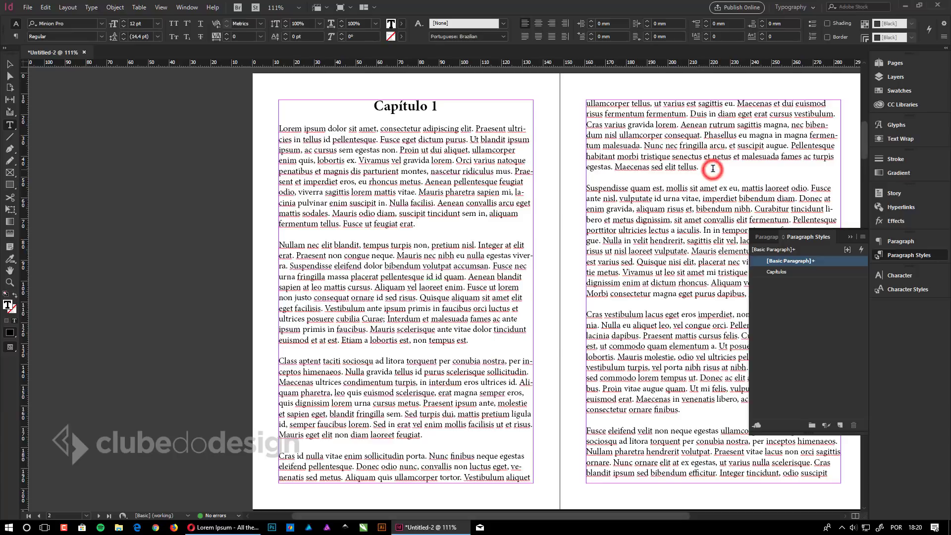
{"action": "key", "text": "Return"}
{"action": "key", "text": "Return"}
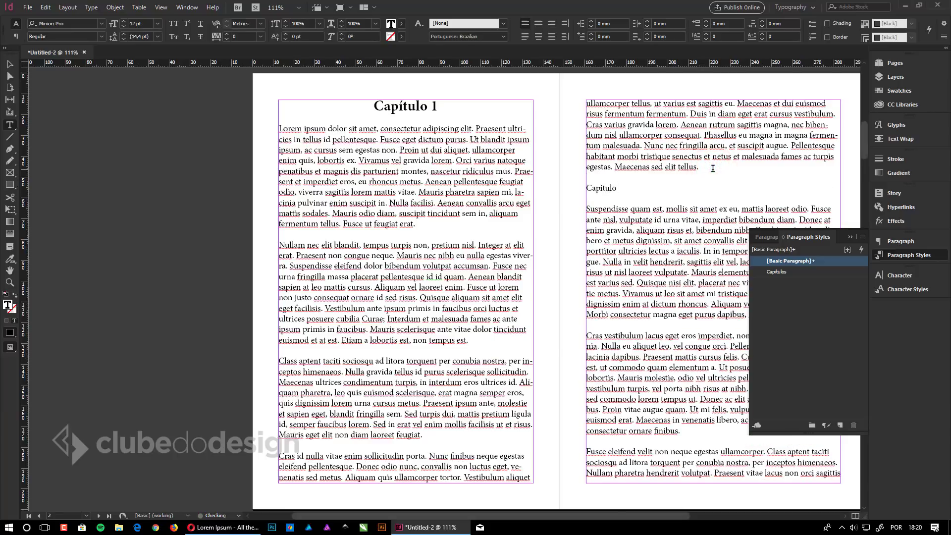
{"action": "left_click", "coordinate": [796, 273]}
- Compare the paragraph style and formatting of the "Capítulo 1" and "Capítulo 2" headings
{"action": "left_click", "coordinate": [444, 106]}
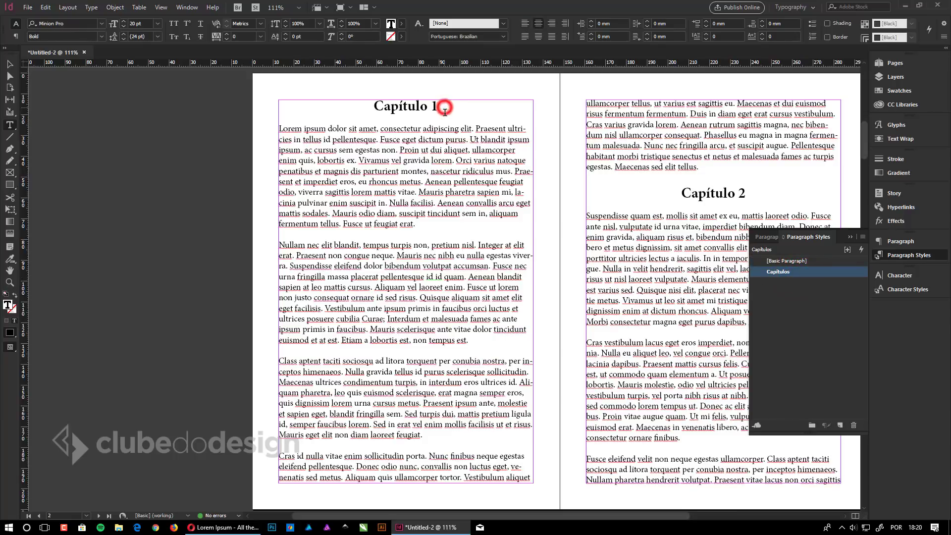
{"action": "left_click", "coordinate": [758, 193]}
{"action": "left_click_drag", "start_coordinate": [445, 107], "coordinate": [375, 107]}
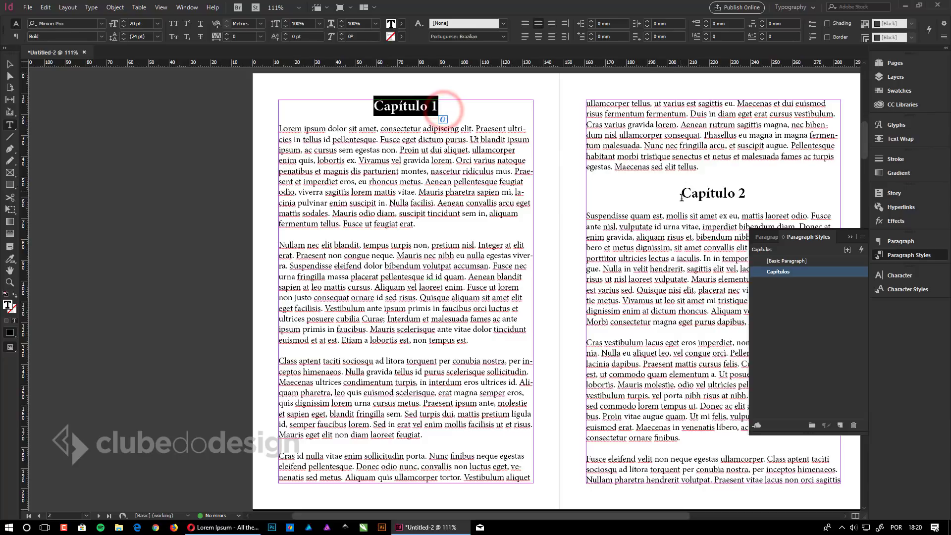
{"action": "left_click_drag", "start_coordinate": [682, 197], "coordinate": [746, 194]}
{"action": "left_click", "coordinate": [725, 193]}
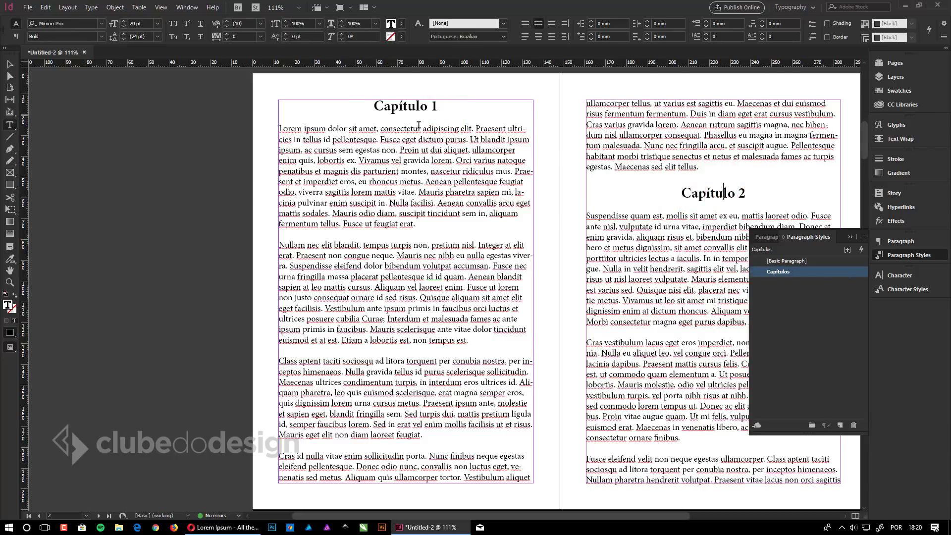
- Add the heading "Capítulo 3" before the "Etiam tincidunt ornare" paragraph on page 5 and apply the Capítulos style
{"action": "scroll", "coordinate": [371, 247], "scroll_direction": "down", "scroll_amount": 10}
{"action": "left_click", "coordinate": [618, 197]}
{"action": "left_click", "coordinate": [622, 213]}
{"action": "key", "text": "Return"}
{"action": "key", "text": "Return"}
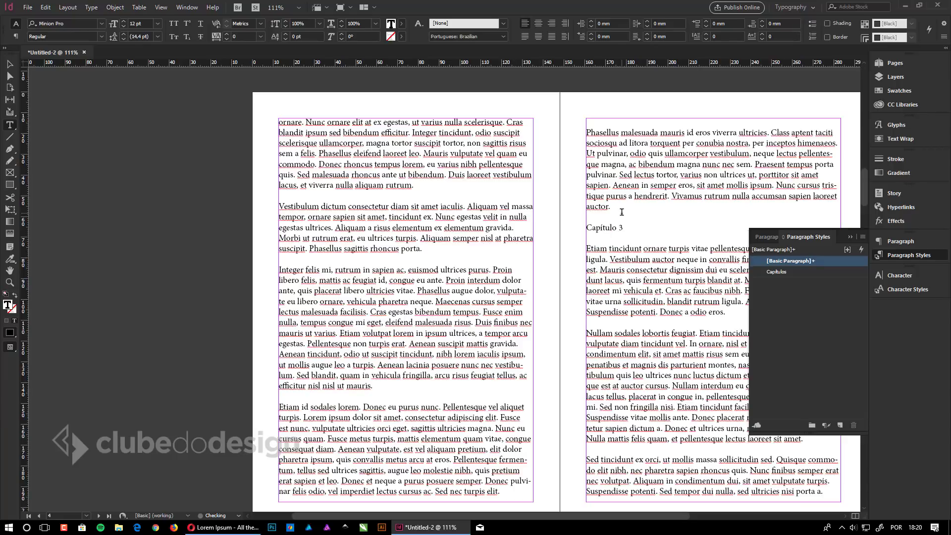
{"action": "left_click", "coordinate": [781, 272]}
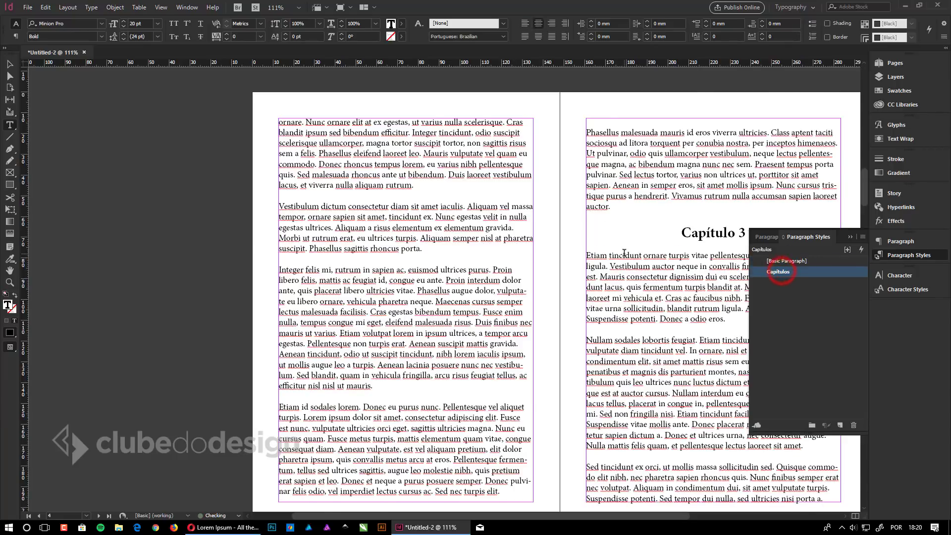
- Add the heading "Capítulo 4" before the "Nam pharetra sagittis convallis" paragraph on page 8 and apply the Capítulos style
{"action": "scroll", "coordinate": [598, 252], "scroll_direction": "down", "scroll_amount": 4}
{"action": "scroll", "coordinate": [467, 243], "scroll_direction": "down", "scroll_amount": 5}
{"action": "scroll", "coordinate": [550, 310], "scroll_direction": "down", "scroll_amount": 5}
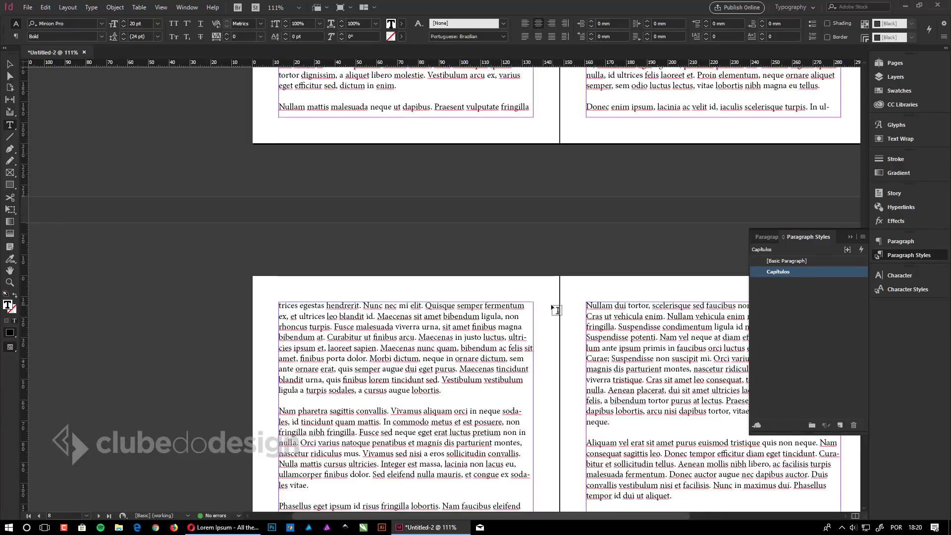
{"action": "left_click", "coordinate": [456, 353]}
{"action": "type", "text": "C"}
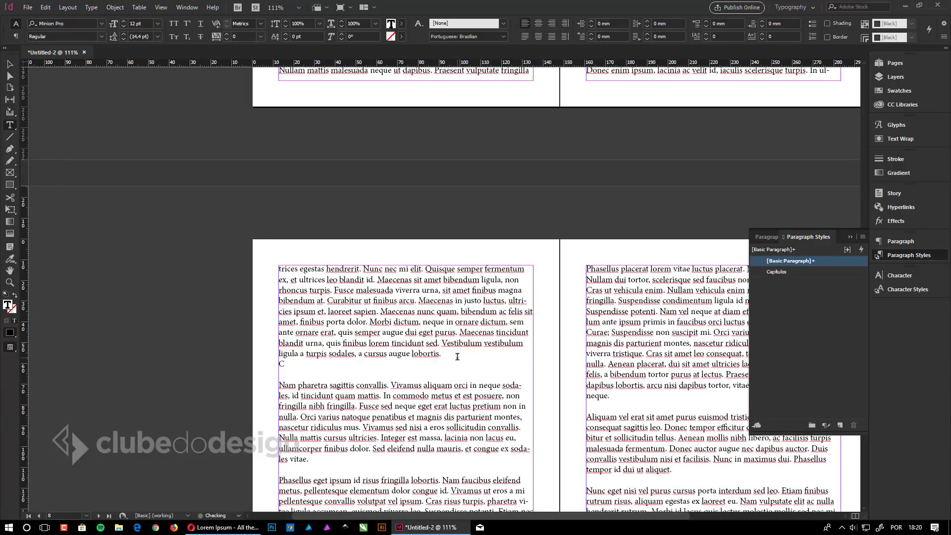
{"action": "type", "text": "apítulo 4"}
{"action": "key", "text": "Return"}
{"action": "left_click", "coordinate": [352, 373]}
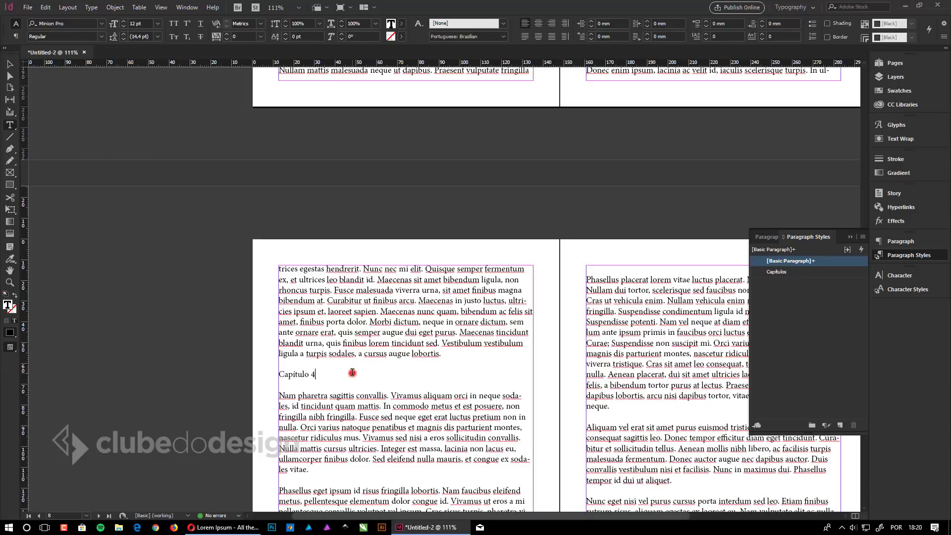
{"action": "left_click", "coordinate": [770, 274]}
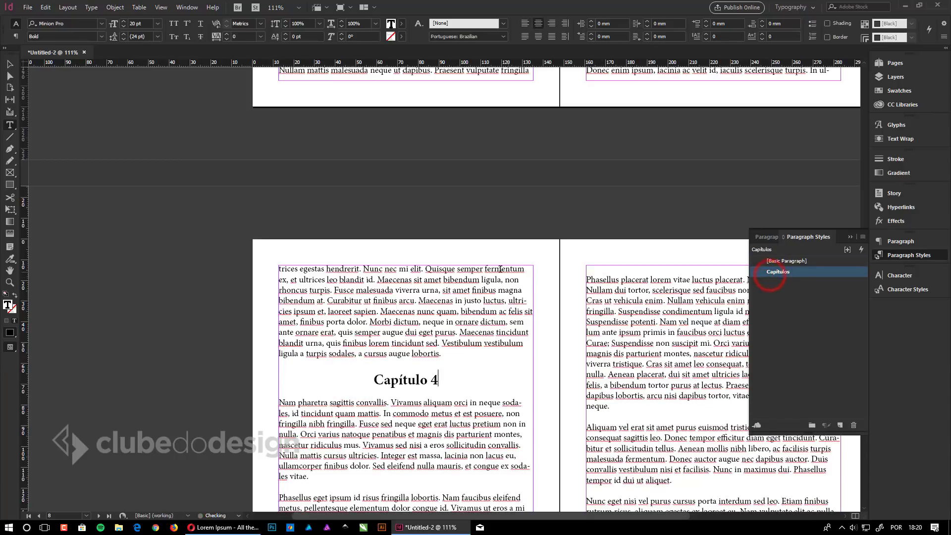
- Add the heading "Capítulo 5" before the "Morbi eleifend turpis est" paragraph and apply the Capítulos style
{"action": "scroll", "coordinate": [494, 287], "scroll_direction": "down", "scroll_amount": 5}
{"action": "scroll", "coordinate": [494, 287], "scroll_direction": "down", "scroll_amount": 20}
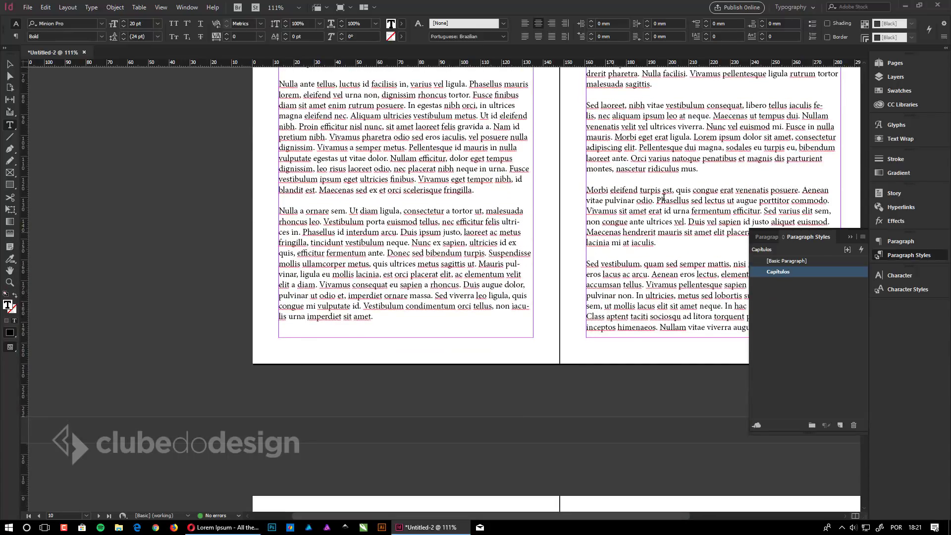
{"action": "left_click", "coordinate": [706, 169]}
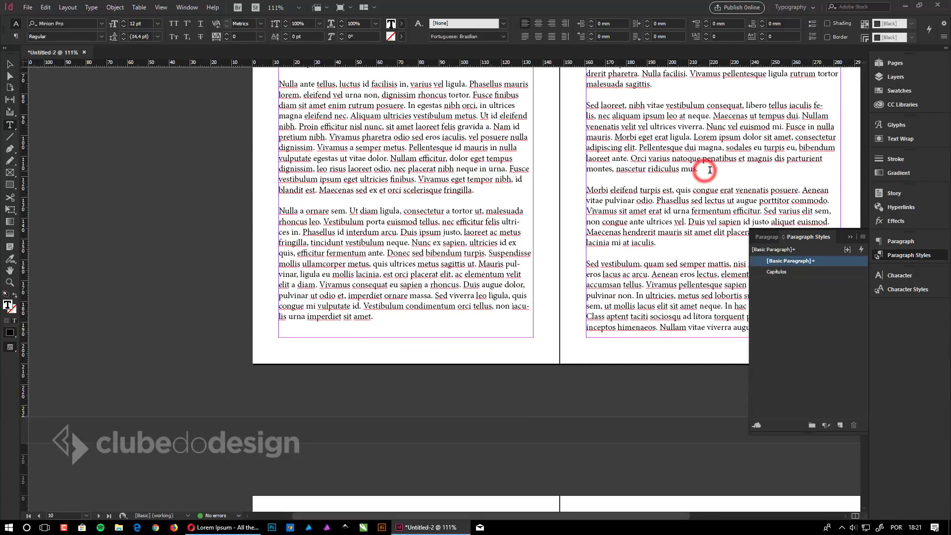
{"action": "key", "text": "Return"}
{"action": "key", "text": "Return"}
{"action": "type", "text": "Capítulo 5"}
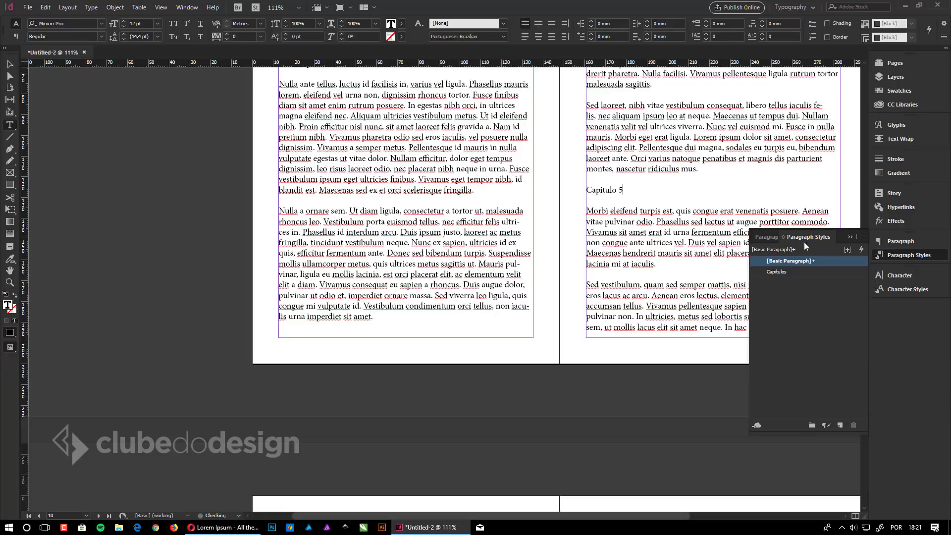
{"action": "left_click", "coordinate": [796, 270]}
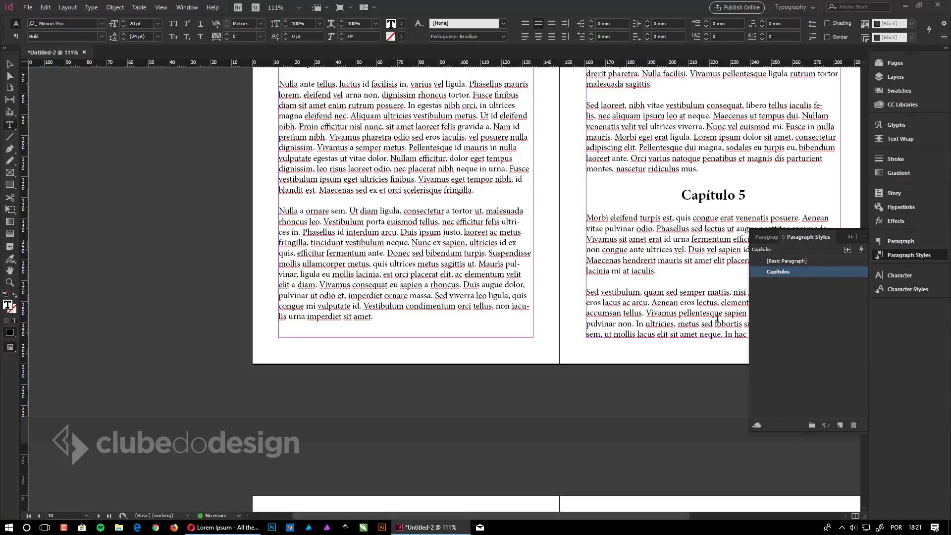
- Add the heading "Capítulo 6" before the "Duis porttitor dictum ultricies" paragraph on page 14 and apply the Capítulos style
{"action": "scroll", "coordinate": [679, 323], "scroll_direction": "down", "scroll_amount": 20}
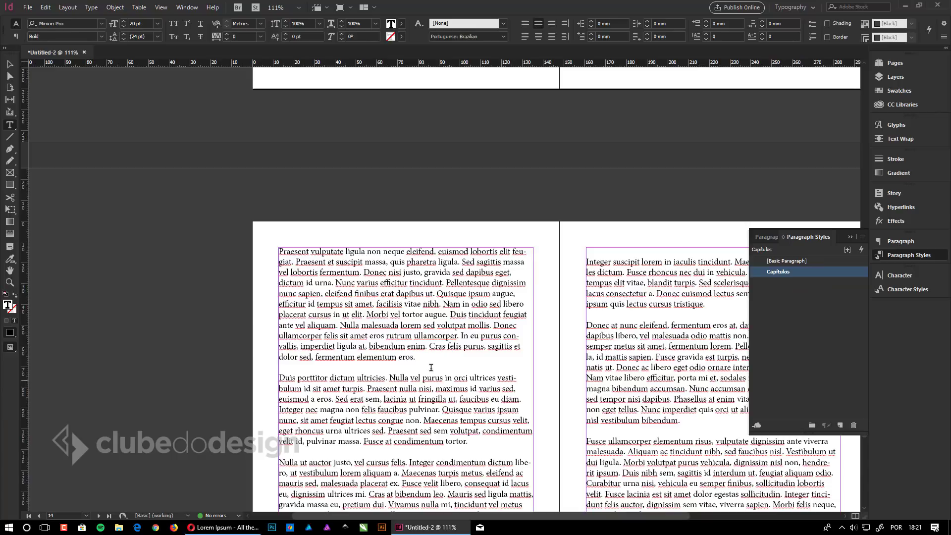
{"action": "left_click", "coordinate": [434, 369]}
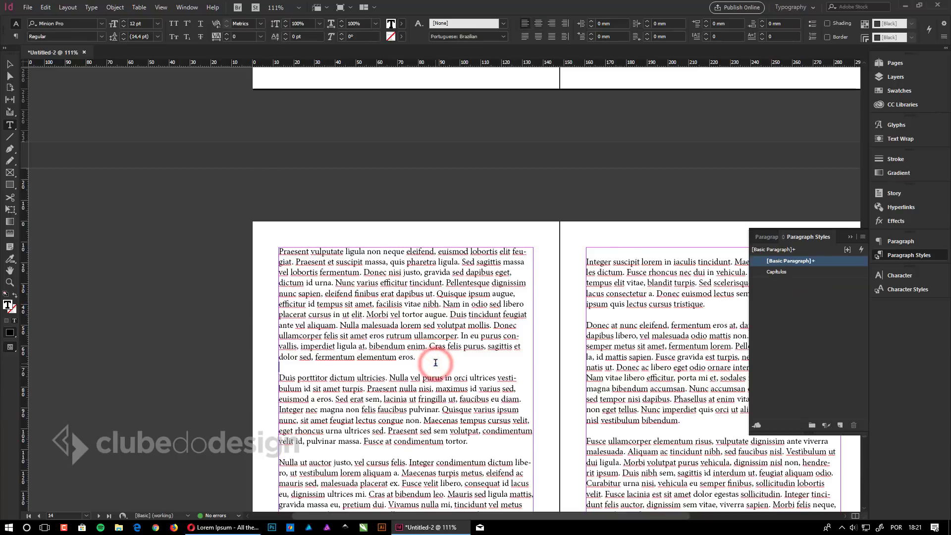
{"action": "key", "text": "Return"}
{"action": "key", "text": "Return"}
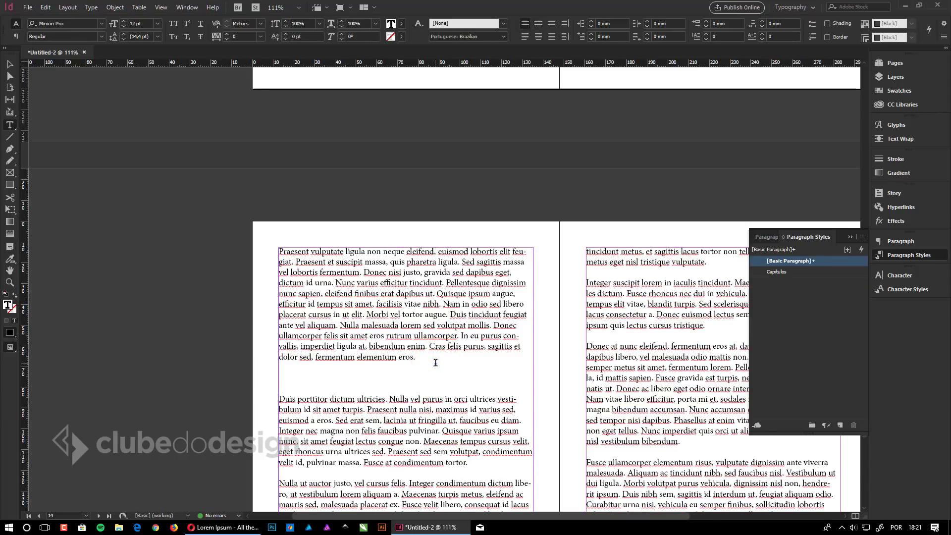
{"action": "type", "text": "Capítulo 6"}
{"action": "left_click", "coordinate": [777, 272]}
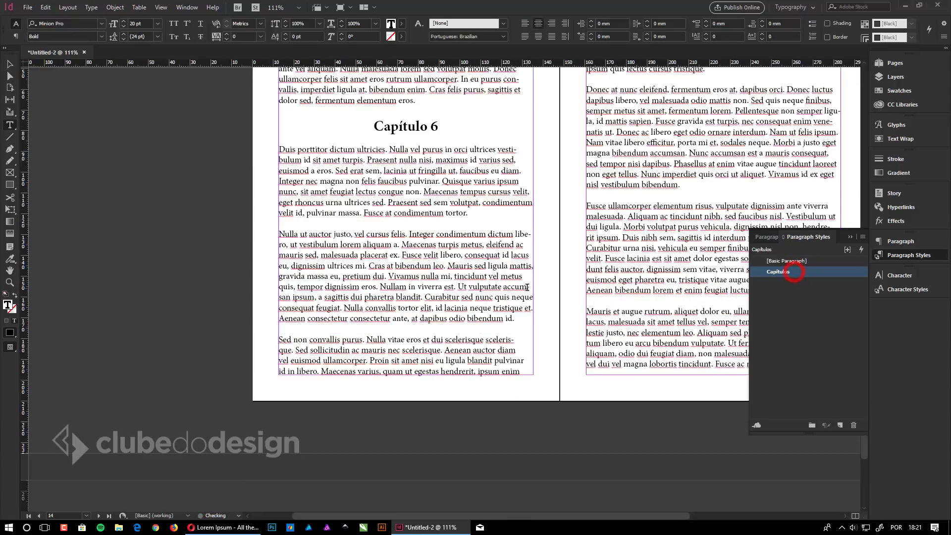
- Add the heading "Capítulo 7" before the "Fusce ullamcorper elementum risus" paragraph and apply the Capítulos style
{"action": "scroll", "coordinate": [510, 290], "scroll_direction": "up", "scroll_amount": 5}
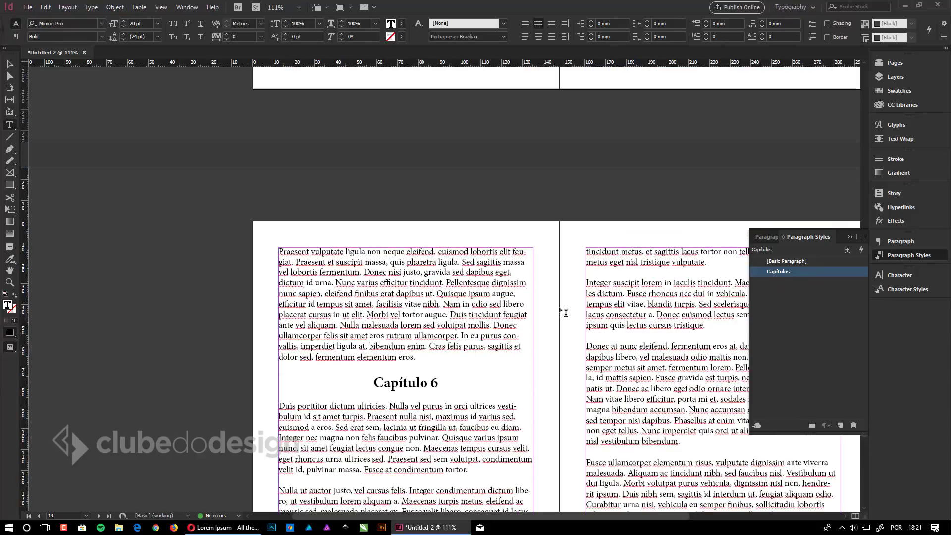
{"action": "scroll", "coordinate": [570, 327], "scroll_direction": "down", "scroll_amount": 3}
{"action": "left_click", "coordinate": [697, 297]}
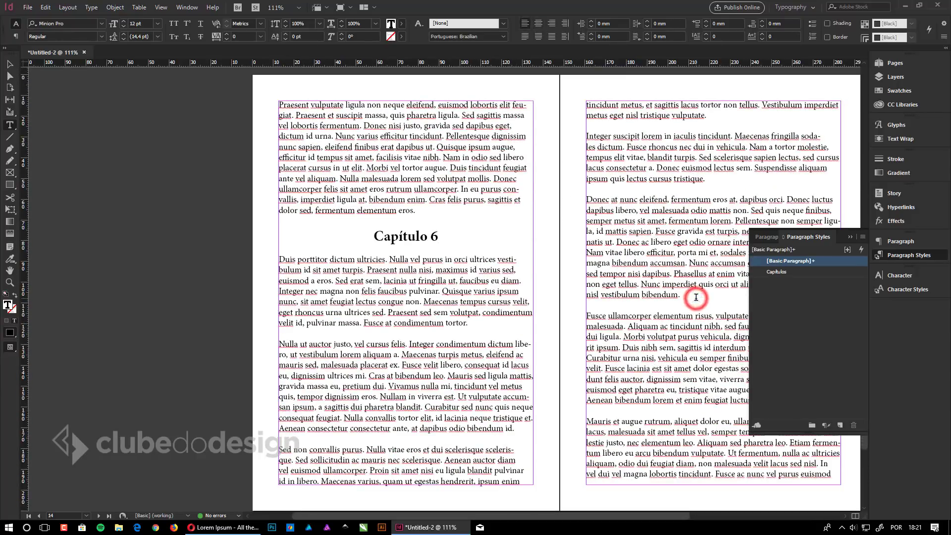
{"action": "key", "text": "Return"}
{"action": "key", "text": "Return"}
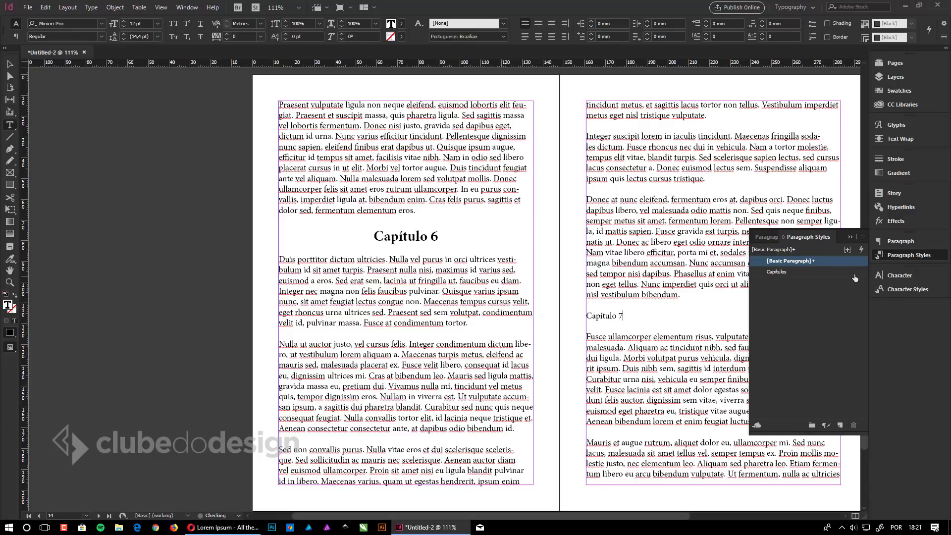
{"action": "left_click", "coordinate": [778, 272]}
- Compare the paragraph style and formatting of the "Capítulo 6" and "Capítulo 7" headings
{"action": "left_click", "coordinate": [10, 62]}
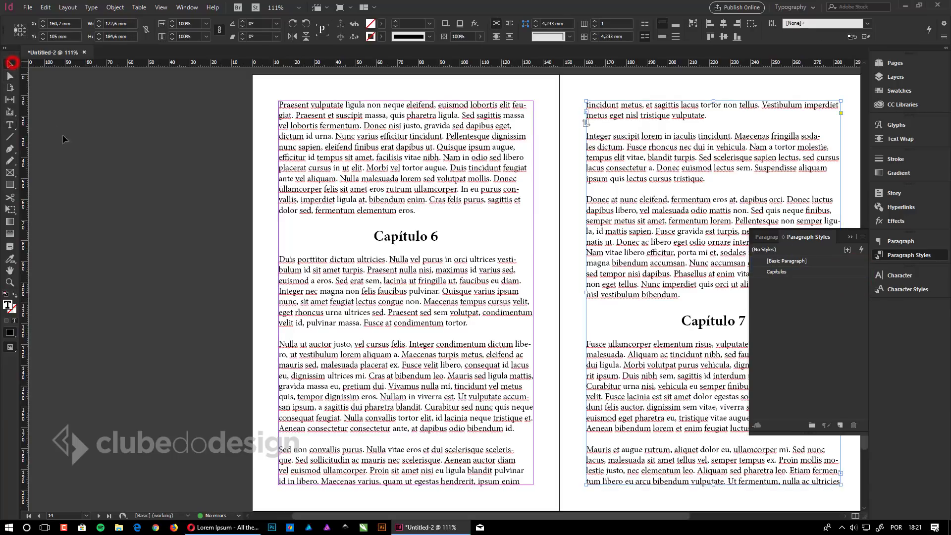
{"action": "left_click_drag", "start_coordinate": [510, 251], "coordinate": [253, 198]}
{"action": "left_click", "coordinate": [398, 306], "text": "ctrl+alt"}
{"action": "left_click_drag", "start_coordinate": [407, 354], "coordinate": [441, 359]}
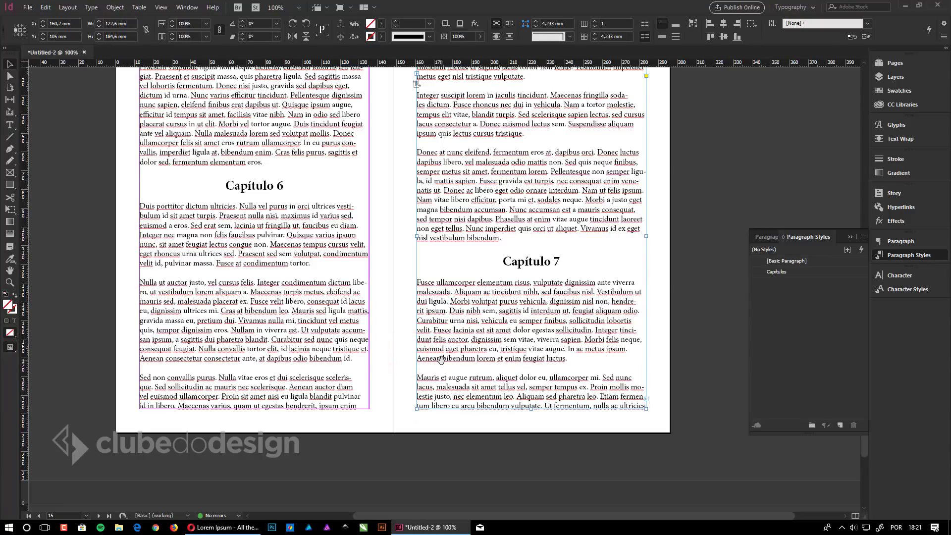
{"action": "double_click", "coordinate": [274, 186]}
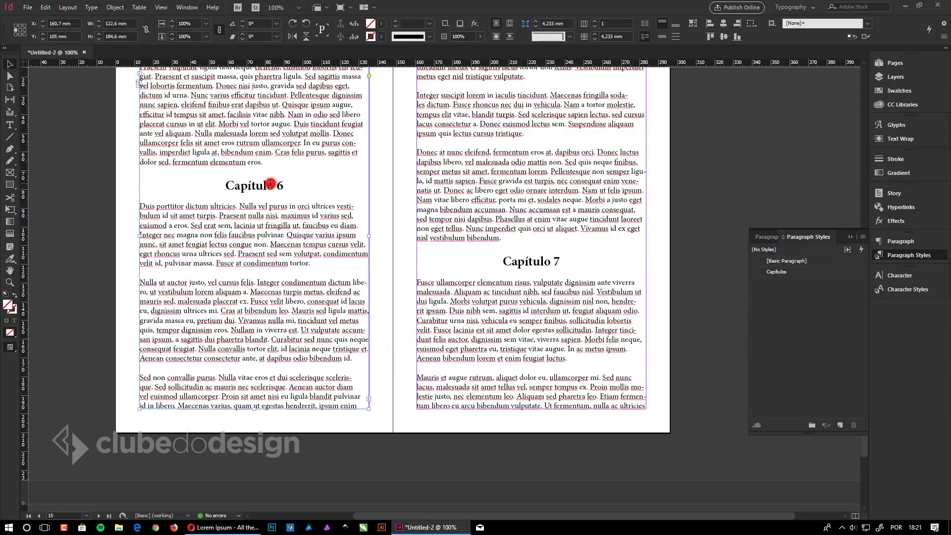
{"action": "left_click_drag", "start_coordinate": [223, 184], "coordinate": [290, 197]}
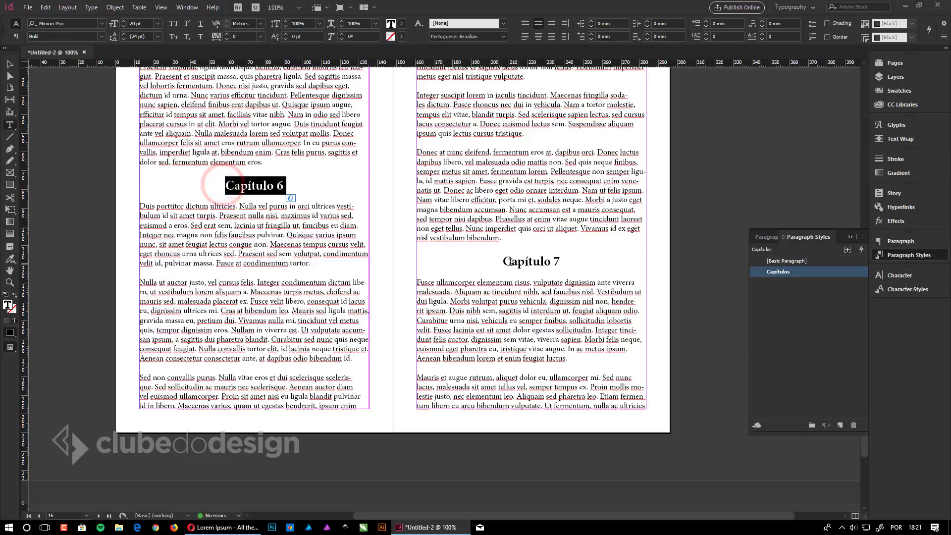
{"action": "left_click_drag", "start_coordinate": [508, 264], "coordinate": [562, 267]}
{"action": "left_click", "coordinate": [556, 260]}
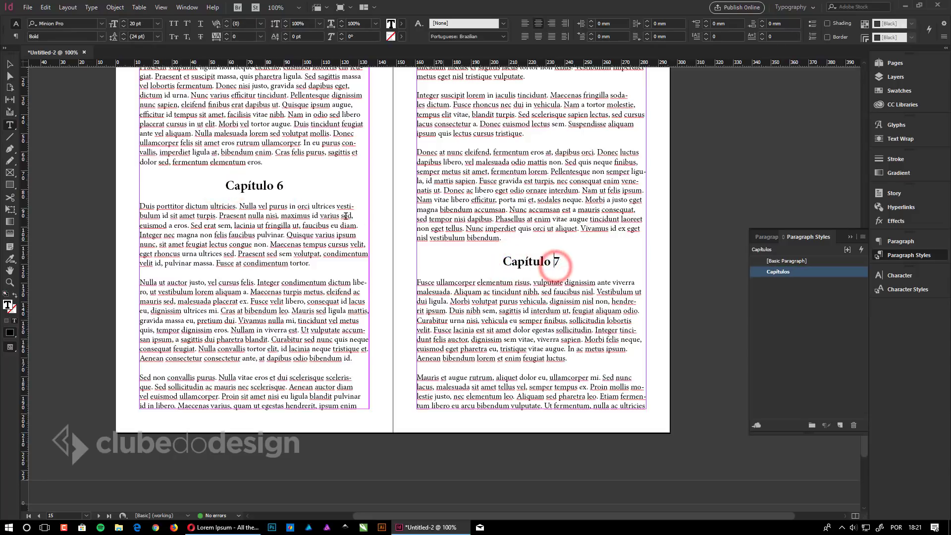
{"action": "left_click", "coordinate": [276, 183]}
{"action": "left_click", "coordinate": [540, 262]}
{"action": "left_click", "coordinate": [256, 185]}
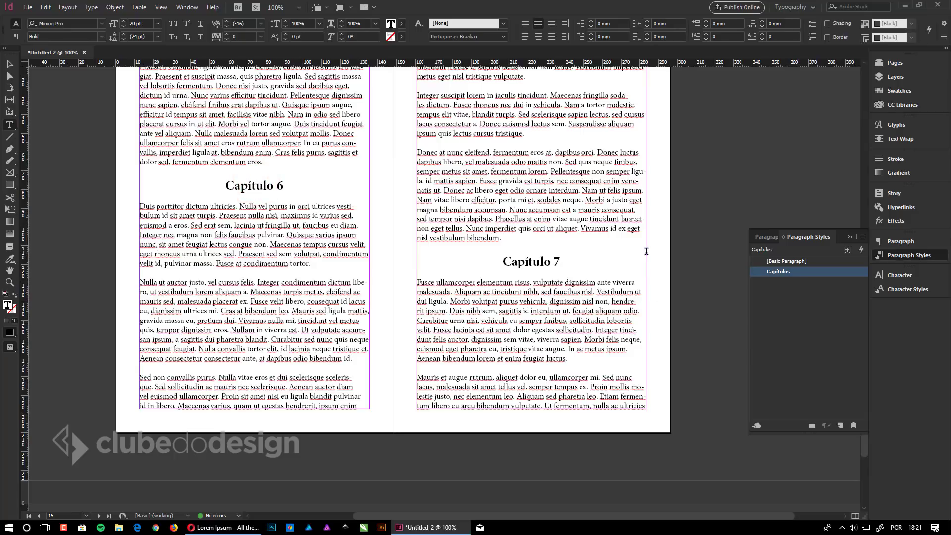
- Draw a text frame about 122.6 mm wide and 176.3 mm high inside the margins of the blank first page
{"action": "left_click", "coordinate": [10, 64]}
{"action": "scroll", "coordinate": [557, 323], "scroll_direction": "up", "scroll_amount": 15}
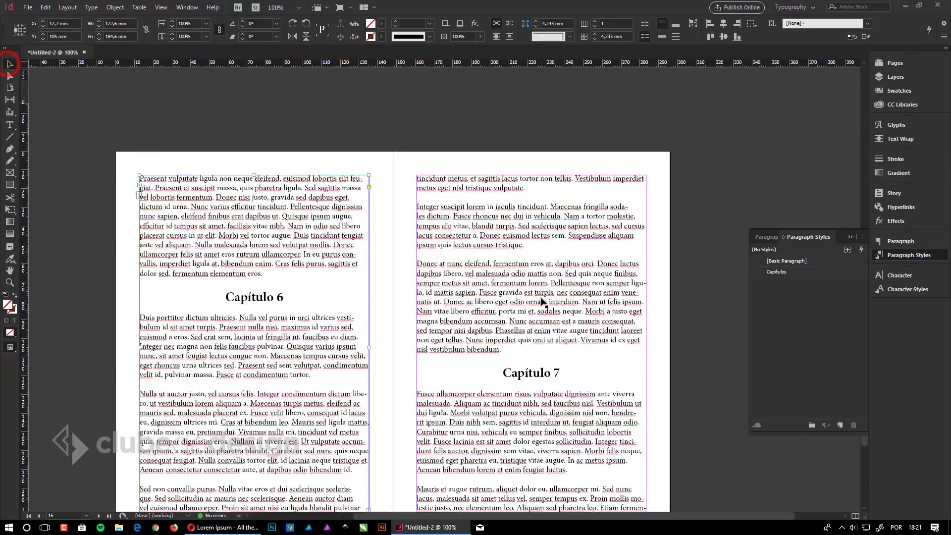
{"action": "scroll", "coordinate": [557, 323], "scroll_direction": "up", "scroll_amount": 20}
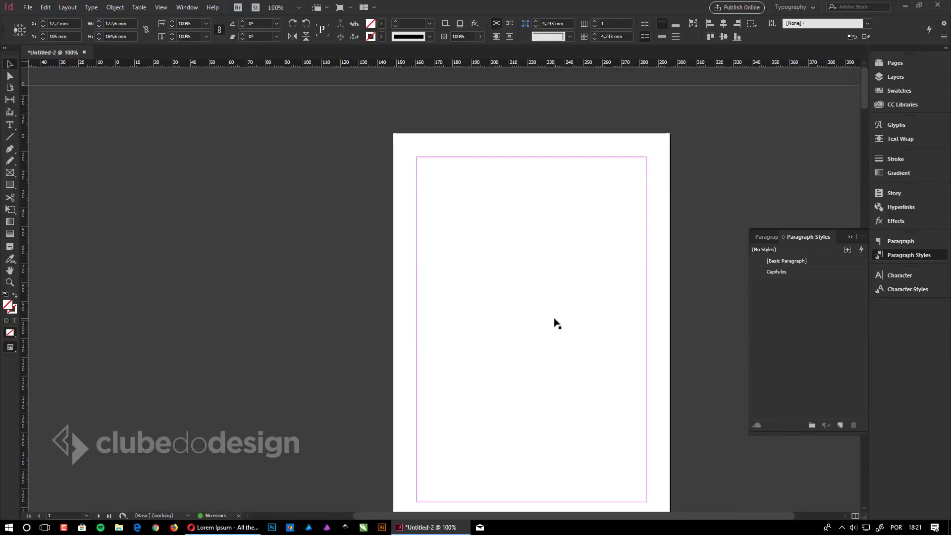
{"action": "left_click_drag", "start_coordinate": [557, 323], "coordinate": [473, 277]}
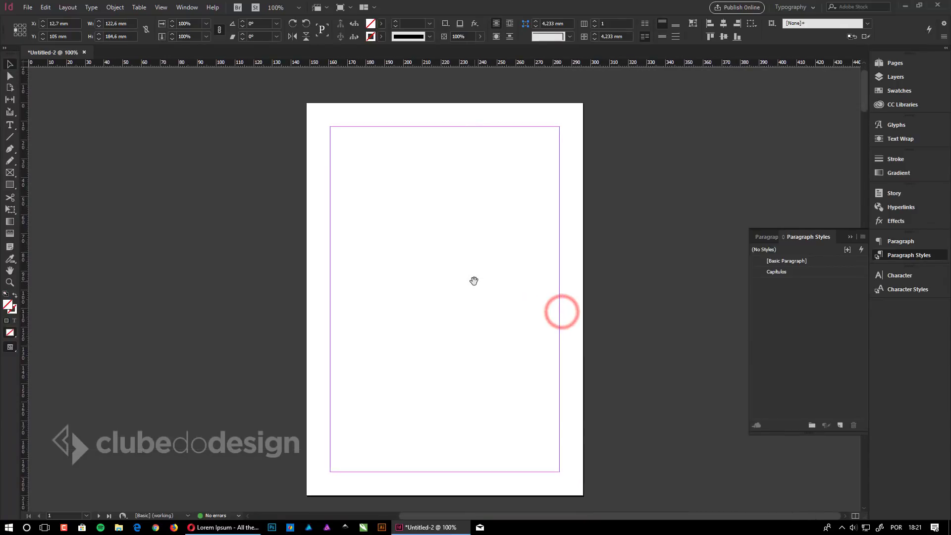
{"action": "left_click", "coordinate": [476, 281]}
{"action": "key", "text": "t"}
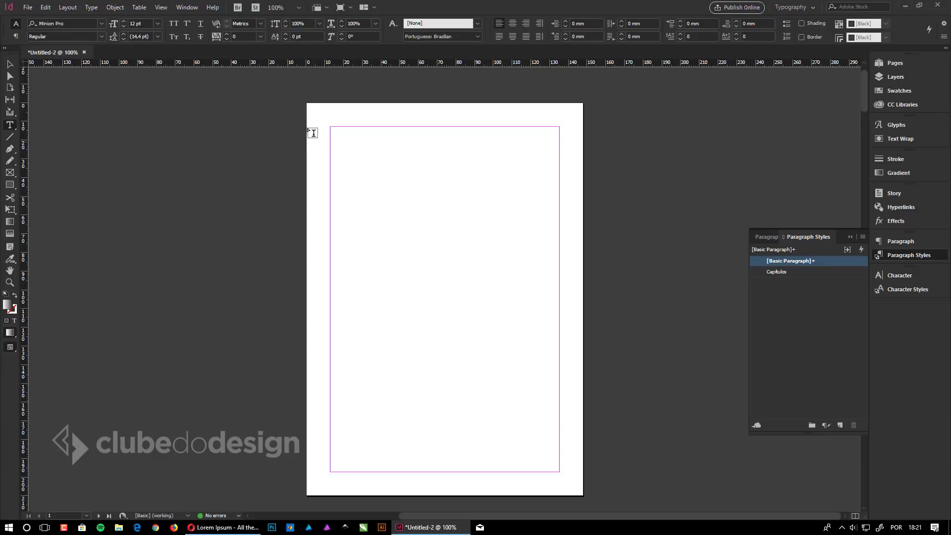
{"action": "left_click_drag", "start_coordinate": [521, 357], "coordinate": [558, 456]}
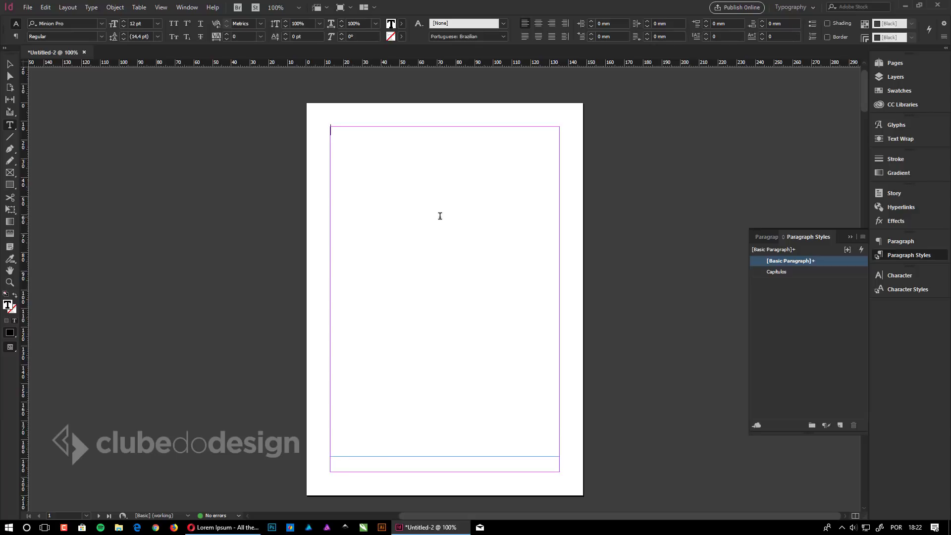
- Enter the title "Sumário" in the frame and, on the line below, "Capítulo 1" with the tab-separated page number 25
{"action": "left_click", "coordinate": [440, 216]}
{"action": "type", "text": "Indice"}
{"action": "key", "text": "ctrl+a"}
{"action": "type", "text": "Sumário"}
{"action": "key", "text": "Return"}
{"action": "type", "text": "Ca"}
{"action": "key", "text": "Tab"}
{"action": "type", "text": "2"}
{"action": "key", "text": "Escape"}
{"action": "left_click_drag", "start_coordinate": [385, 128], "coordinate": [565, 265]}
{"action": "left_click_drag", "start_coordinate": [481, 262], "coordinate": [607, 365]}
{"action": "left_click_drag", "start_coordinate": [382, 354], "coordinate": [338, 316]}
{"action": "left_click", "coordinate": [386, 315], "text": "ctrl+alt"}
{"action": "left_click_drag", "start_coordinate": [439, 369], "coordinate": [338, 332]}
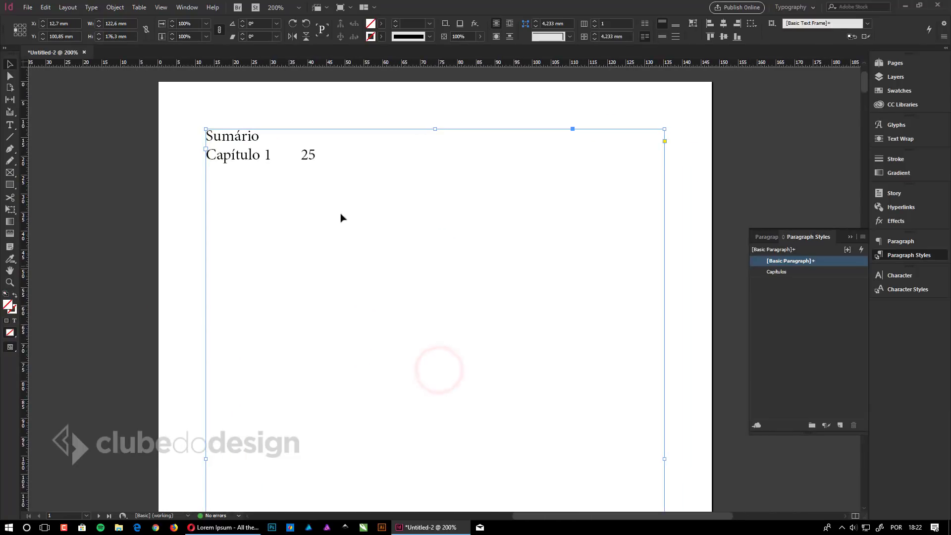
- Check the paragraph style of the "Sumário" title and the "Capítulo 1" entry on the first page
{"action": "double_click", "coordinate": [257, 140]}
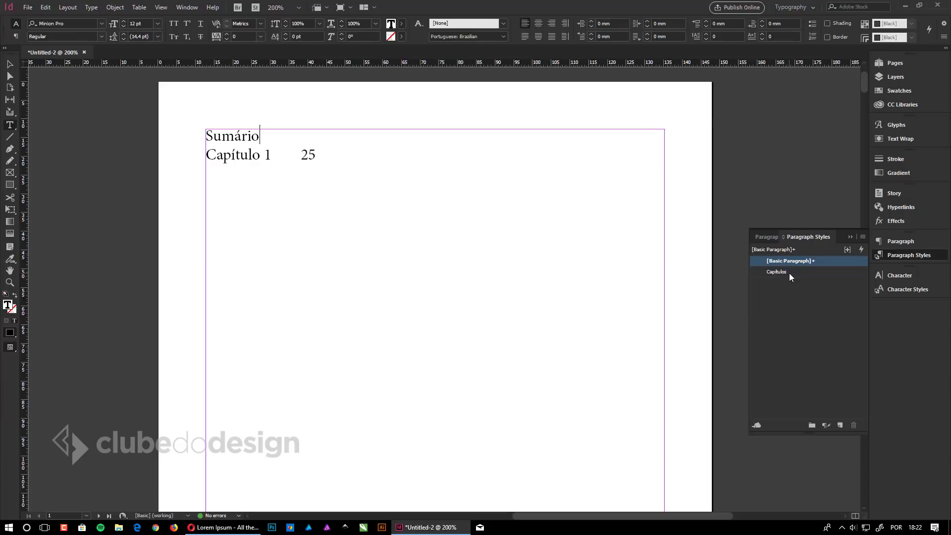
{"action": "left_click_drag", "start_coordinate": [274, 140], "coordinate": [205, 137]}
{"action": "left_click", "coordinate": [251, 156]}
{"action": "left_click_drag", "start_coordinate": [319, 155], "coordinate": [206, 156]}
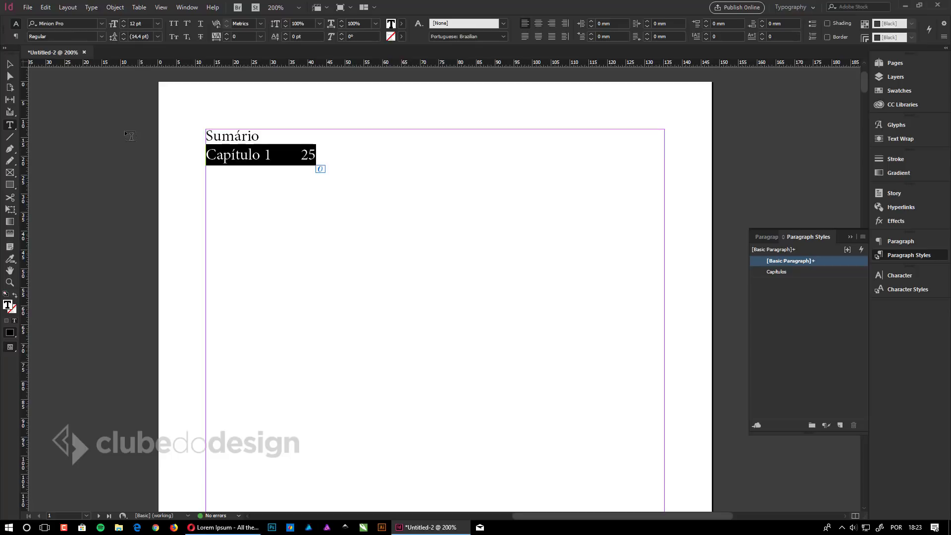
- Center the "Sumário" title horizontally in its text frame
{"action": "left_click", "coordinate": [266, 137]}
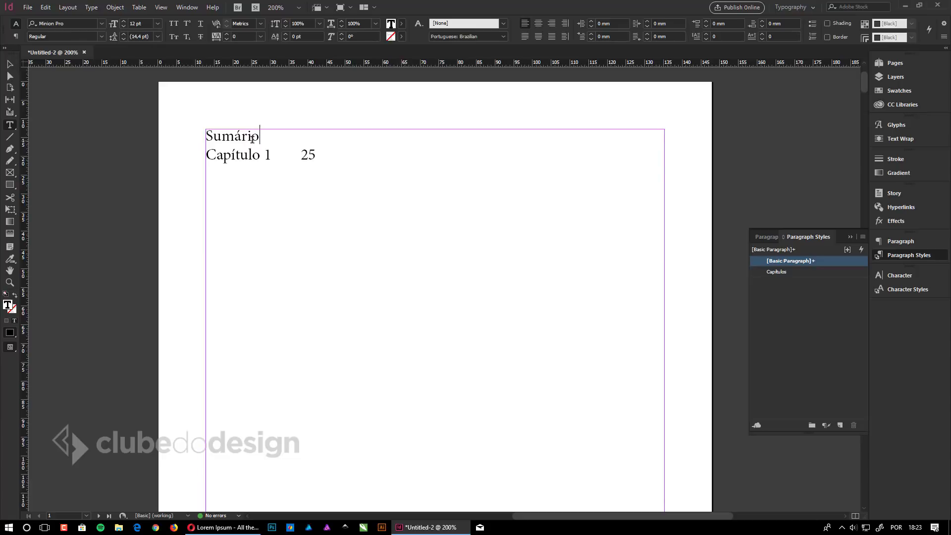
{"action": "double_click", "coordinate": [252, 137]}
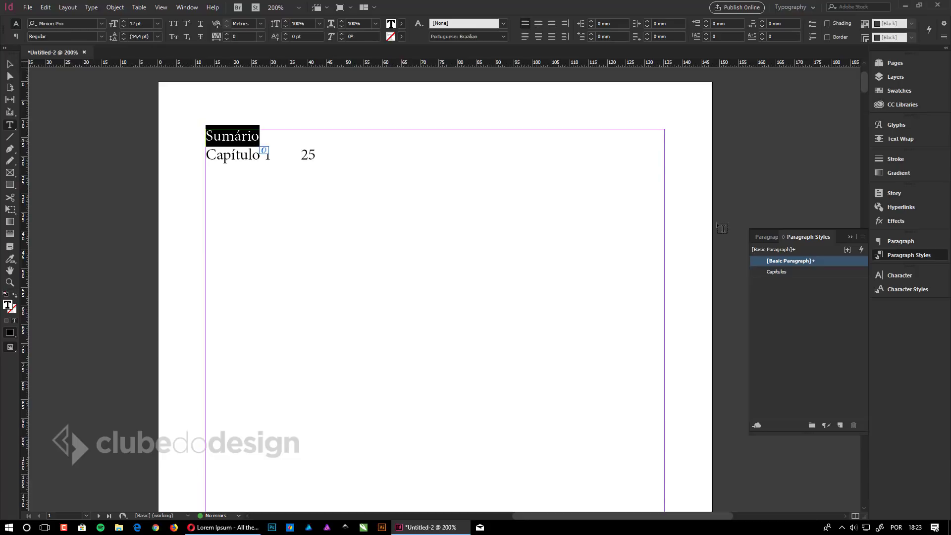
{"action": "left_click", "coordinate": [919, 245]}
{"action": "left_click", "coordinate": [770, 251]}
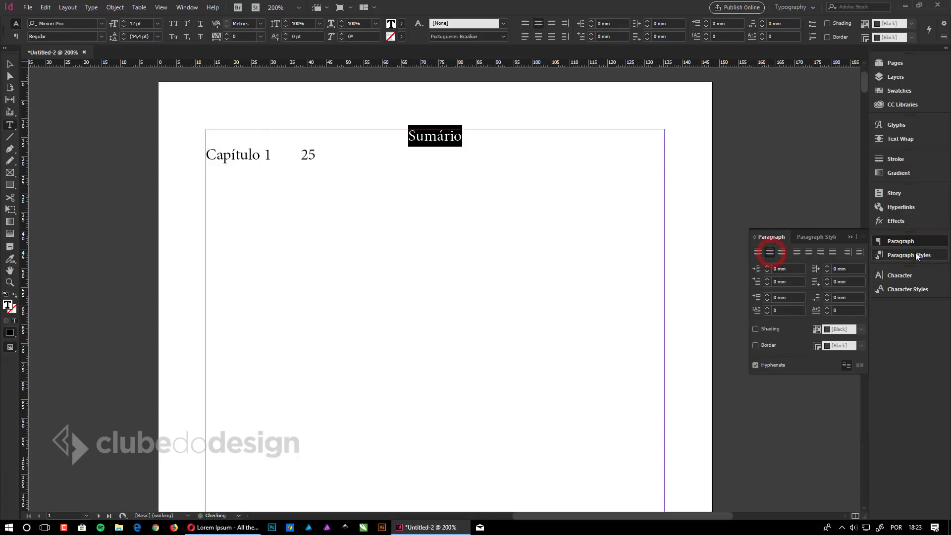
- Set the "Sumário" title to 21 pt Minion Pro Semibold Italic
{"action": "left_click", "coordinate": [900, 276]}
{"action": "left_click", "coordinate": [770, 313]}
{"action": "left_click", "coordinate": [770, 313]}
{"action": "left_click", "coordinate": [770, 313]}
{"action": "left_click", "coordinate": [770, 313]}
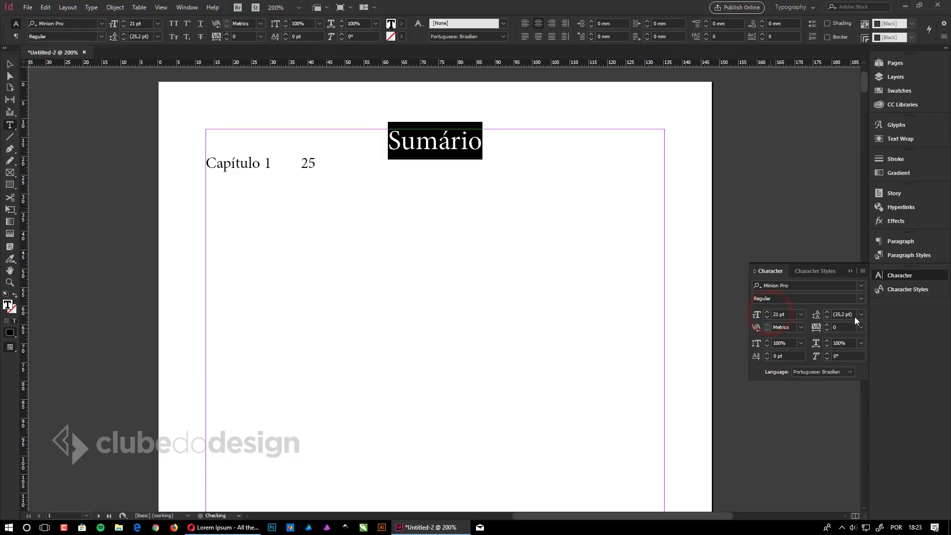
{"action": "left_click", "coordinate": [862, 298]}
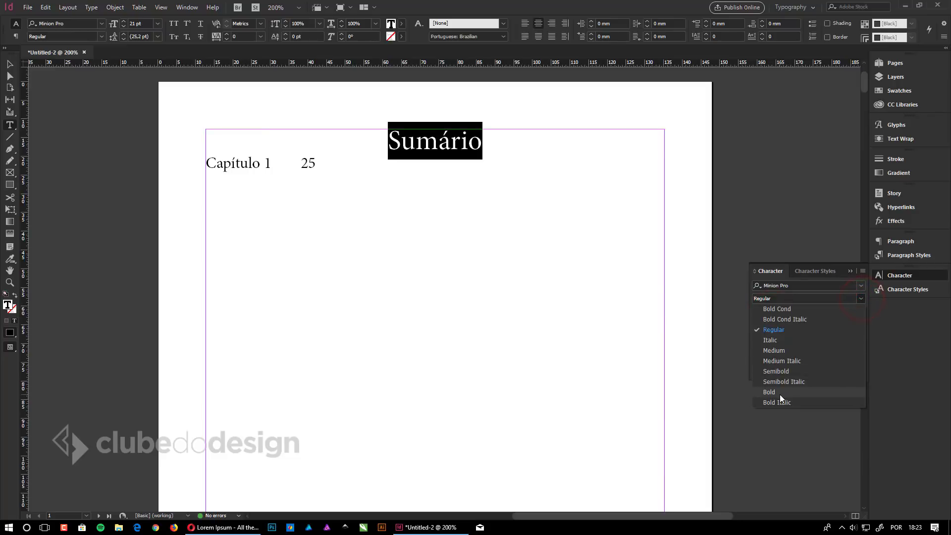
{"action": "left_click", "coordinate": [789, 382]}
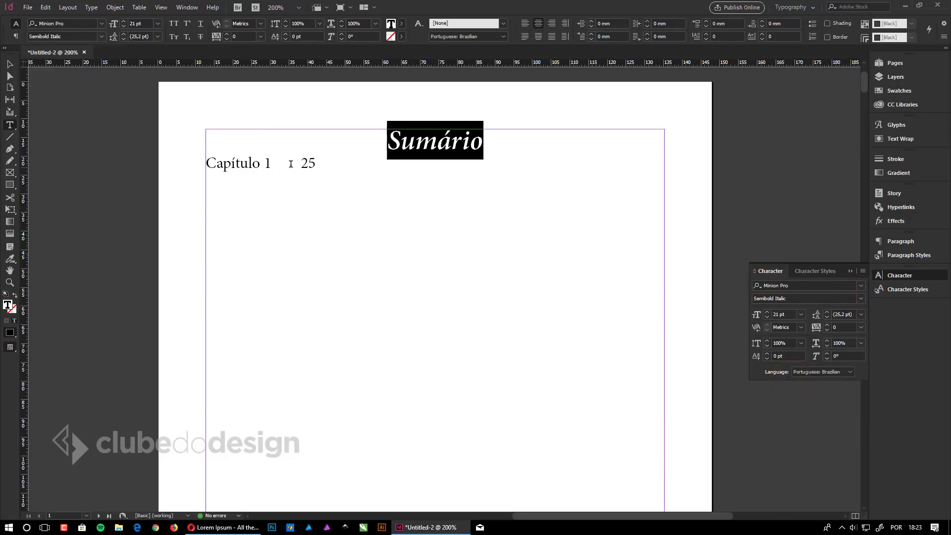
- Reduce the "Capítulo 1" text in the summary entry to 10 pt, keeping the Regular font style
{"action": "left_click", "coordinate": [272, 163]}
{"action": "left_click_drag", "start_coordinate": [275, 164], "coordinate": [198, 164]}
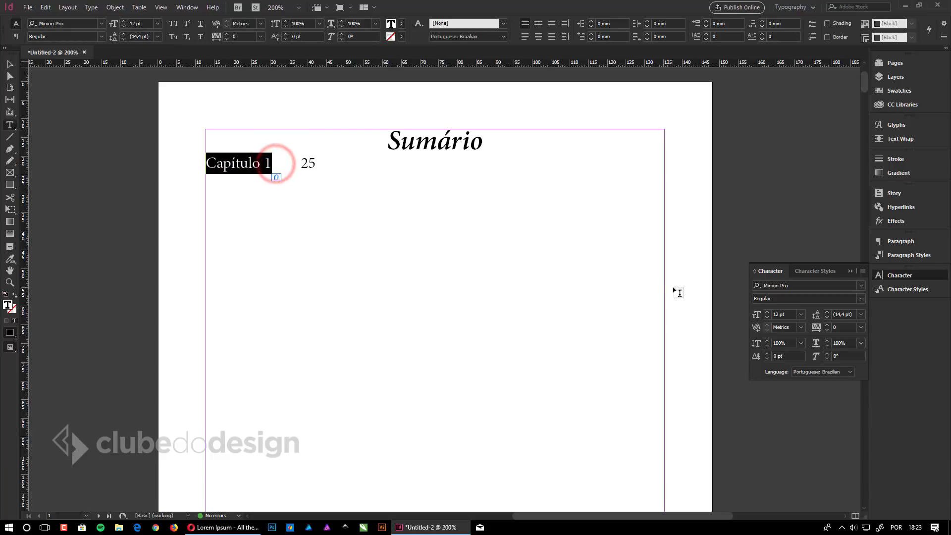
{"action": "left_click", "coordinate": [768, 318]}
{"action": "left_click", "coordinate": [767, 317]}
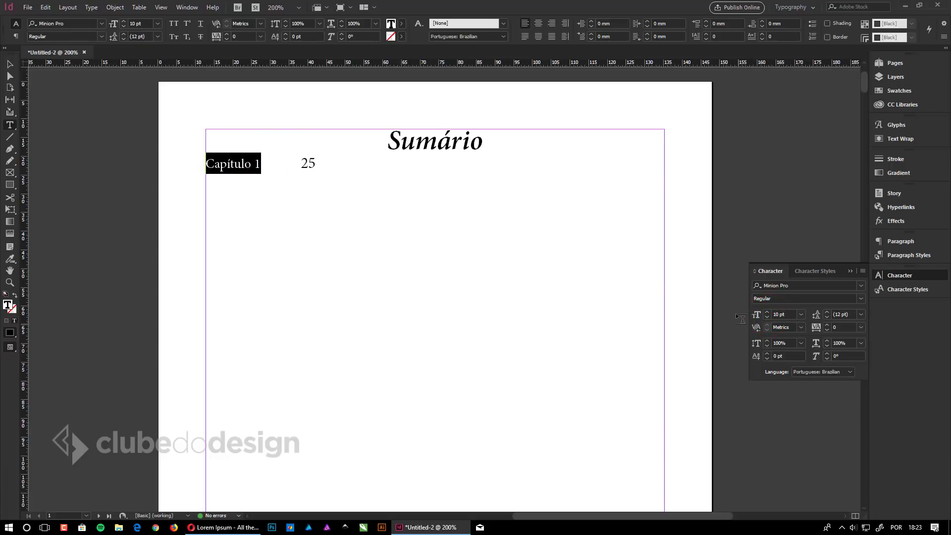
{"action": "left_click", "coordinate": [861, 298]}
{"action": "left_click", "coordinate": [861, 297]}
- Reduce the page number 25 in the summary entry to 10 pt
{"action": "double_click", "coordinate": [307, 163]}
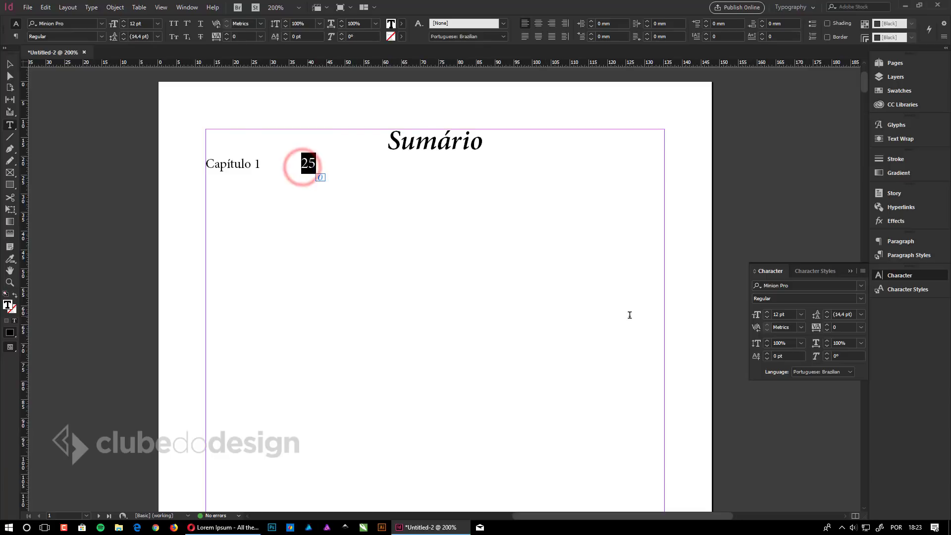
{"action": "left_click", "coordinate": [766, 318]}
{"action": "left_click", "coordinate": [766, 317]}
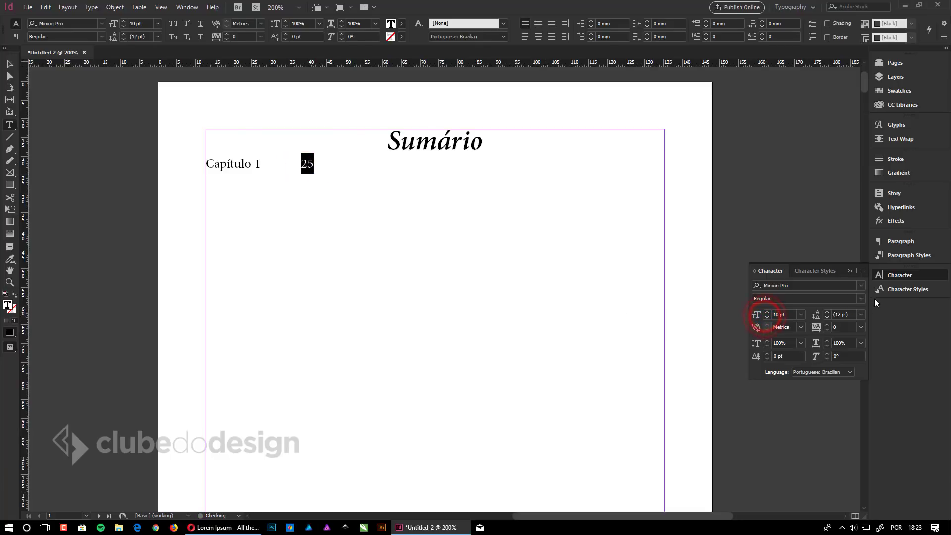
- Set the page number 25 in the summary entry to the Italic font style
{"action": "left_click", "coordinate": [860, 298]}
{"action": "left_click", "coordinate": [801, 340]}
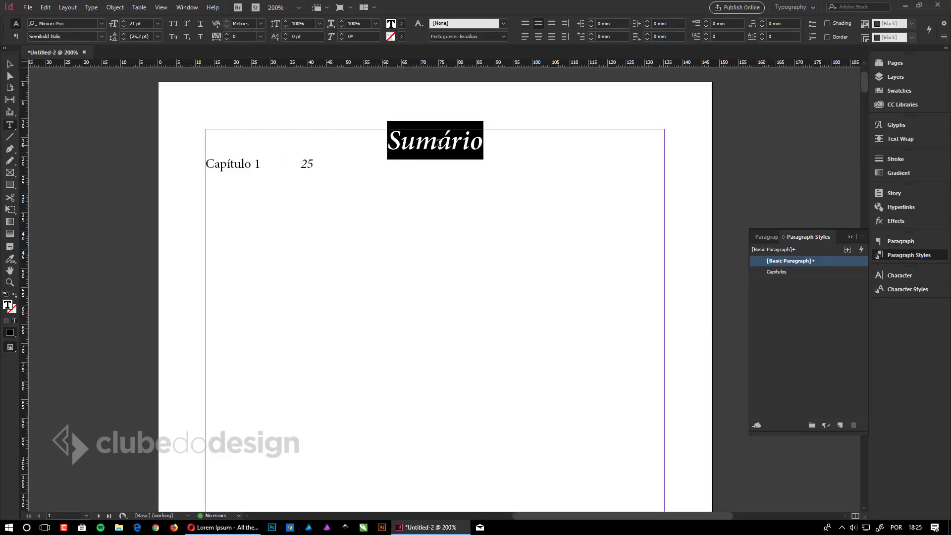
{"action": "left_click", "coordinate": [278, 167]}
{"action": "left_click", "coordinate": [305, 167]}
{"action": "left_click", "coordinate": [245, 170]}
{"action": "left_click", "coordinate": [323, 163]}
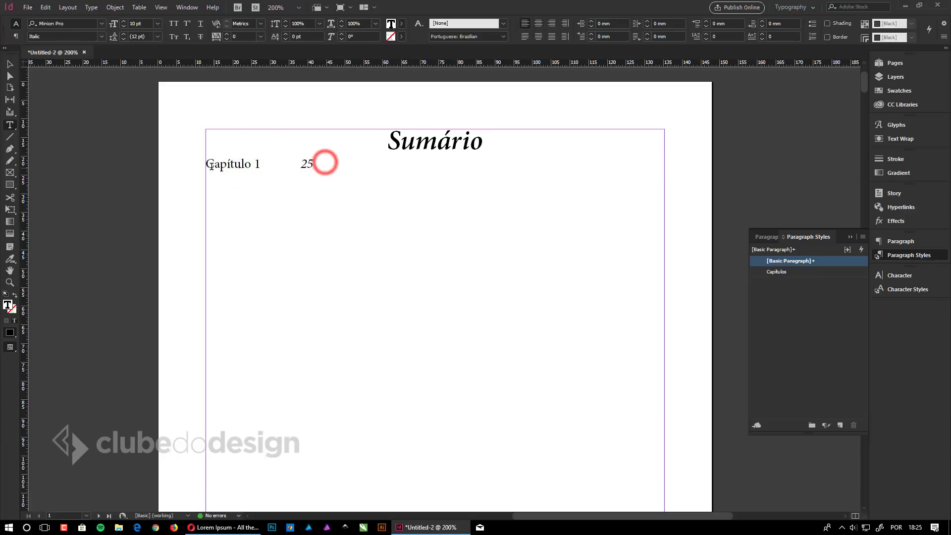
- Select the whole "Capítulo 1" entry line including its page number and open its tab settings
{"action": "left_click_drag", "start_coordinate": [206, 165], "coordinate": [402, 166]}
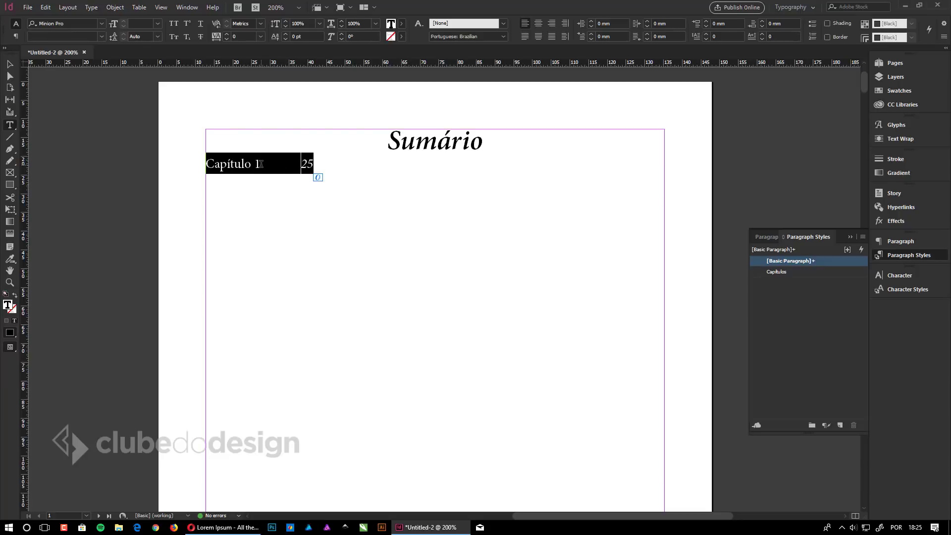
{"action": "left_click", "coordinate": [91, 7]}
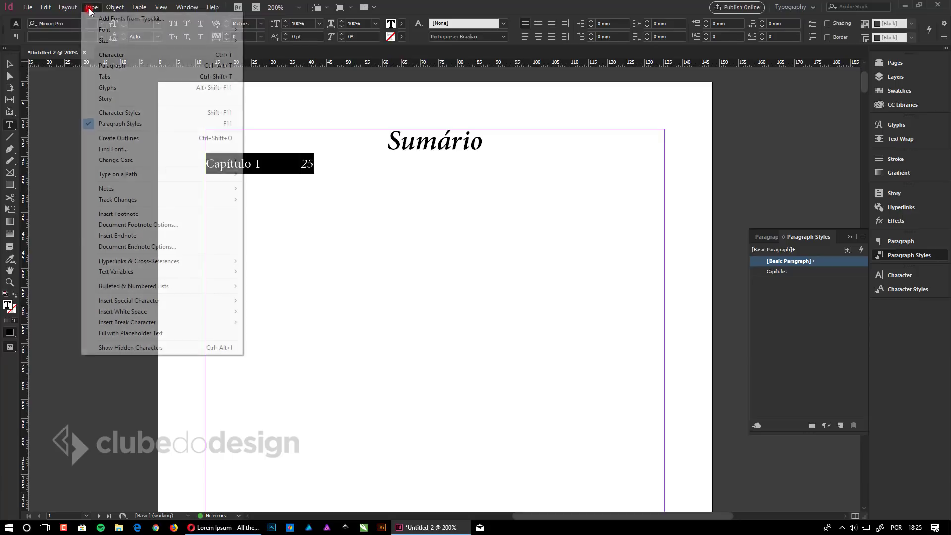
{"action": "left_click", "coordinate": [127, 76]}
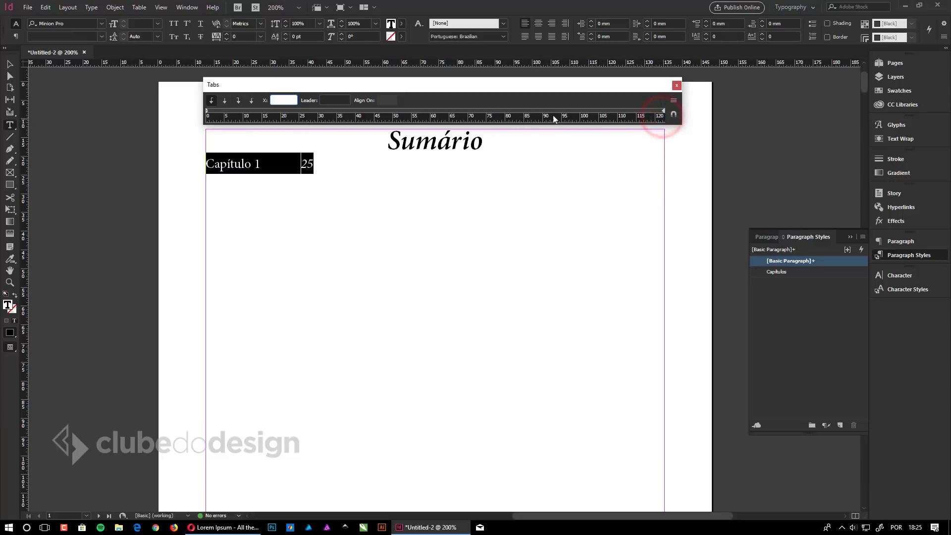
{"action": "left_click", "coordinate": [650, 114]}
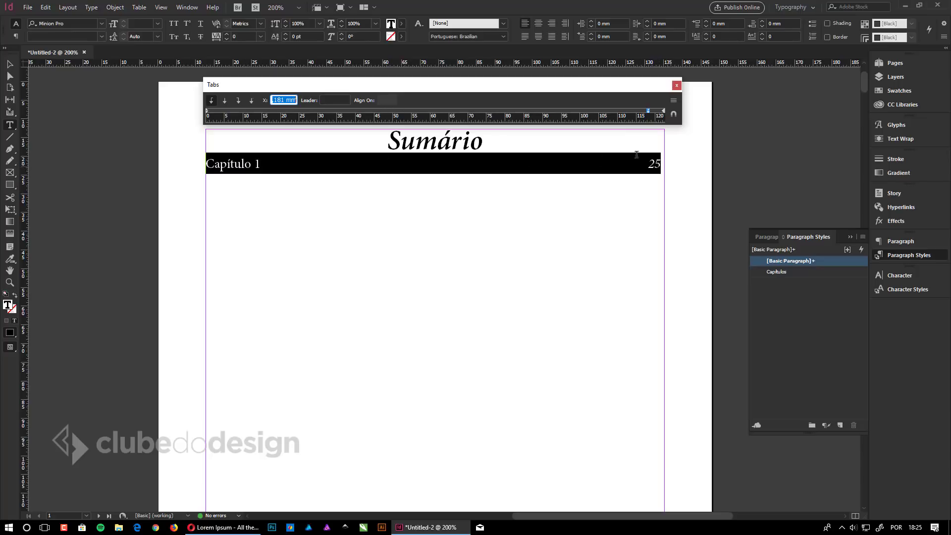
{"action": "left_click_drag", "start_coordinate": [648, 111], "coordinate": [665, 108]}
{"action": "left_click", "coordinate": [647, 112]}
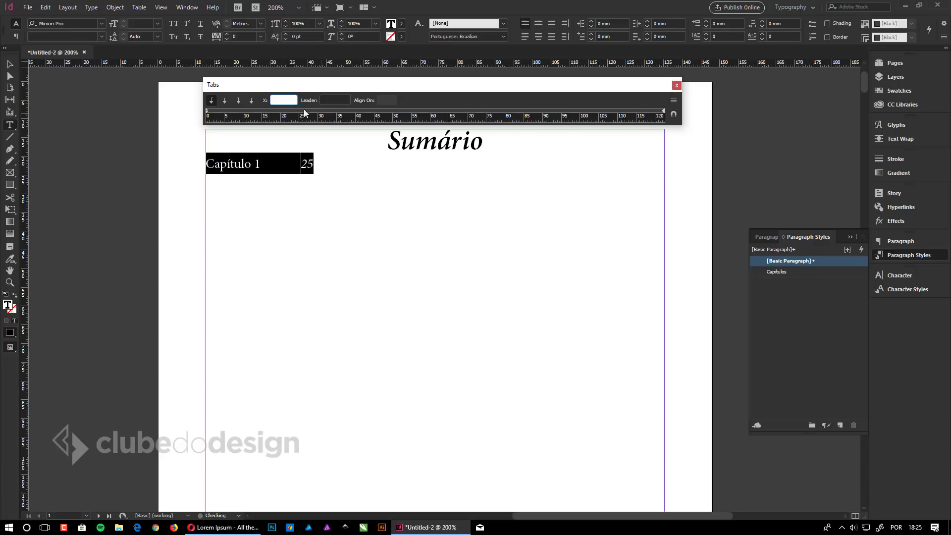
- Add a right-aligned tab stop at about 121.7 mm so the page number sits near the frame's right edge
{"action": "left_click", "coordinate": [243, 103]}
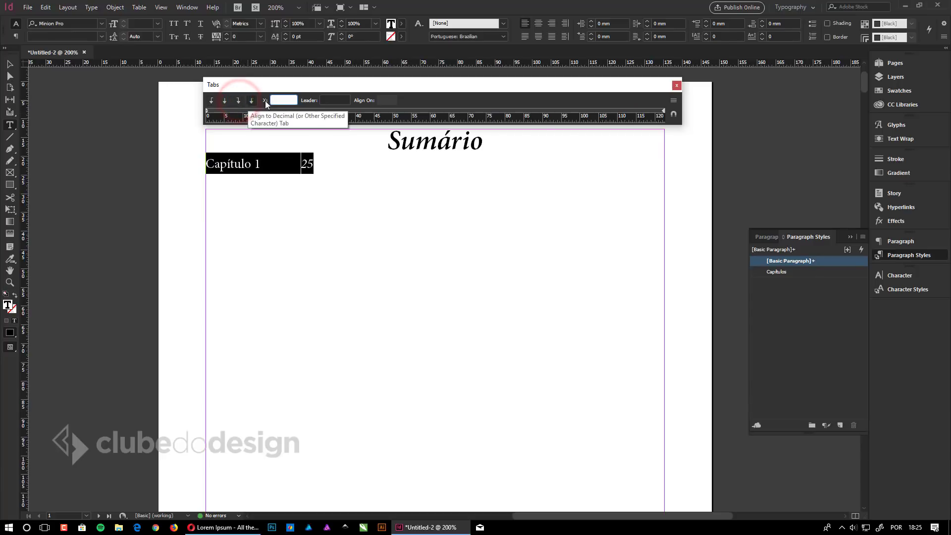
{"action": "left_click", "coordinate": [661, 113]}
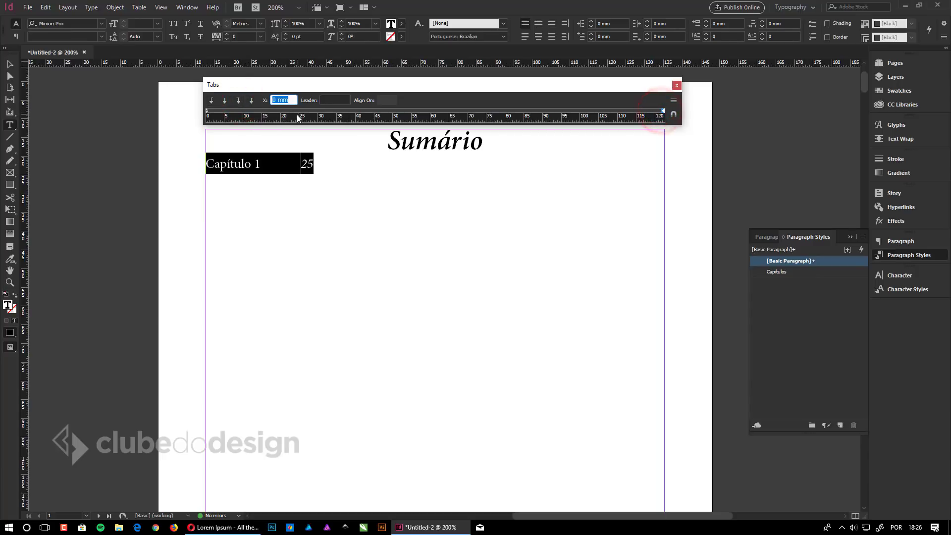
{"action": "left_click", "coordinate": [658, 110]}
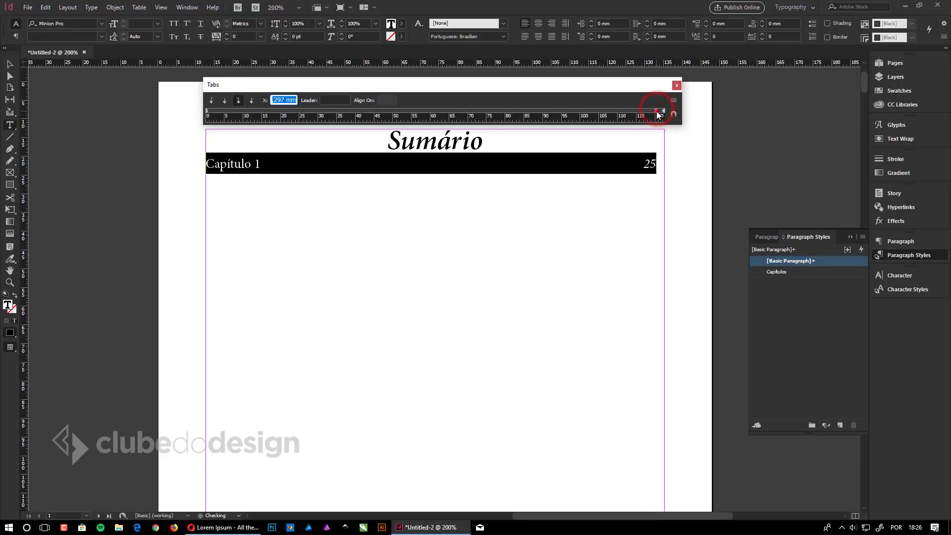
{"action": "left_click", "coordinate": [240, 100]}
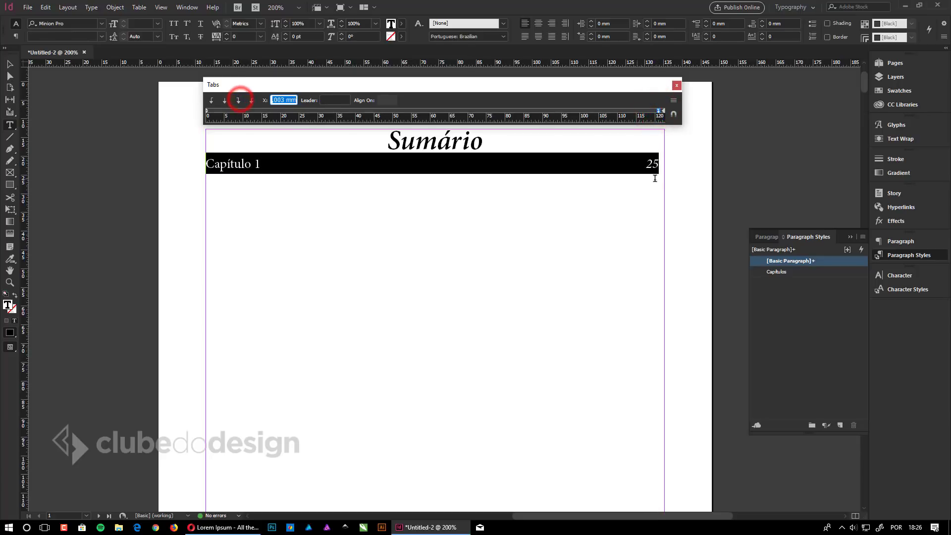
{"action": "left_click_drag", "start_coordinate": [659, 110], "coordinate": [662, 110]}
- Try a period and an underscore as the leader character of the entry line's tab stop
{"action": "left_click", "coordinate": [330, 99]}
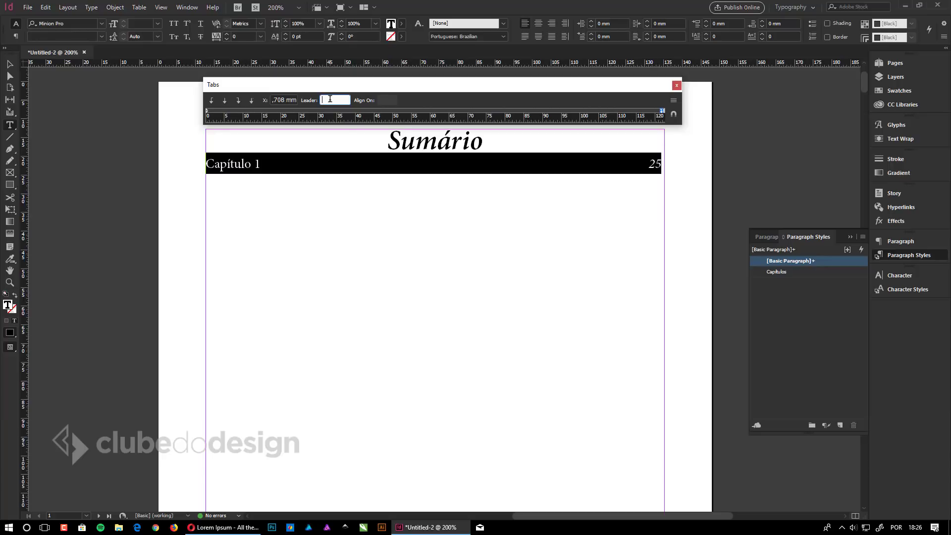
{"action": "type", "text": "."}
{"action": "left_click", "coordinate": [293, 100]}
{"action": "left_click", "coordinate": [327, 100]}
{"action": "type", "text": "_"}
{"action": "left_click", "coordinate": [283, 100]}
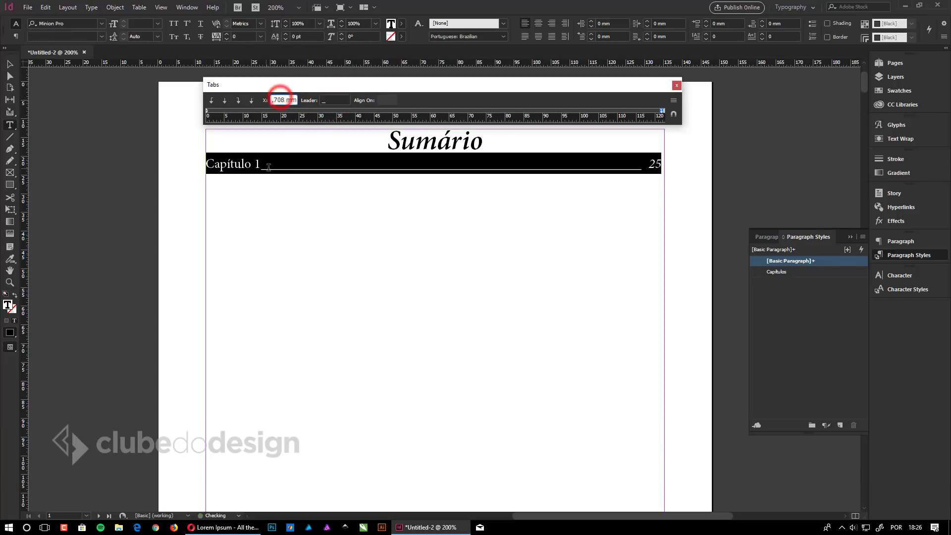
{"action": "left_click", "coordinate": [337, 100]}
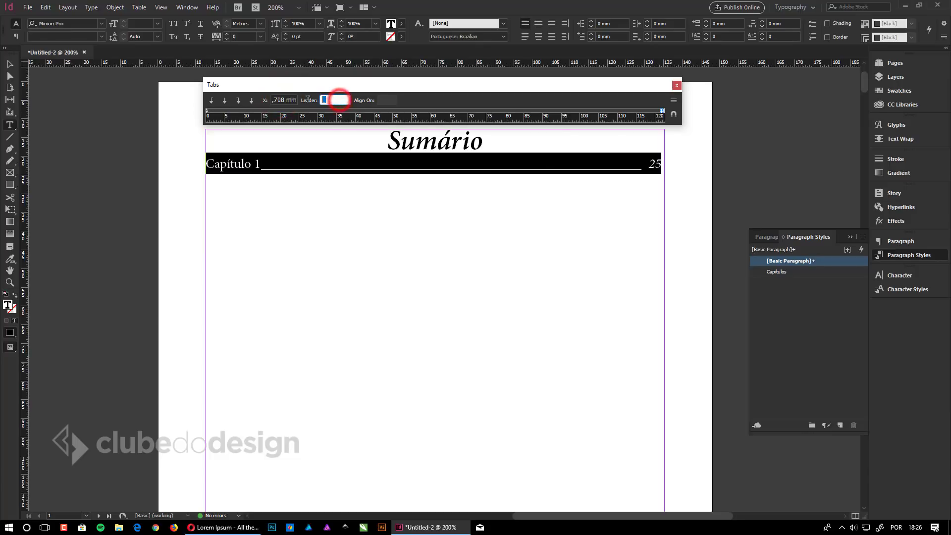
{"action": "left_click", "coordinate": [677, 85]}
- Set the tab leader of the "Capítulo 1" entry line to a period and close the tab settings
{"action": "left_click", "coordinate": [138, 7]}
{"action": "mouse_move", "coordinate": [113, 12]}
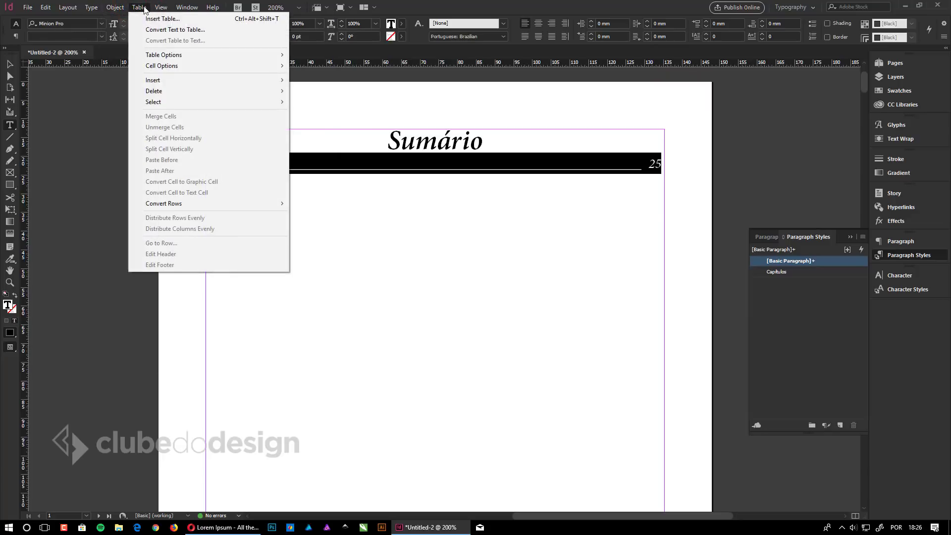
{"action": "mouse_move", "coordinate": [168, 12]}
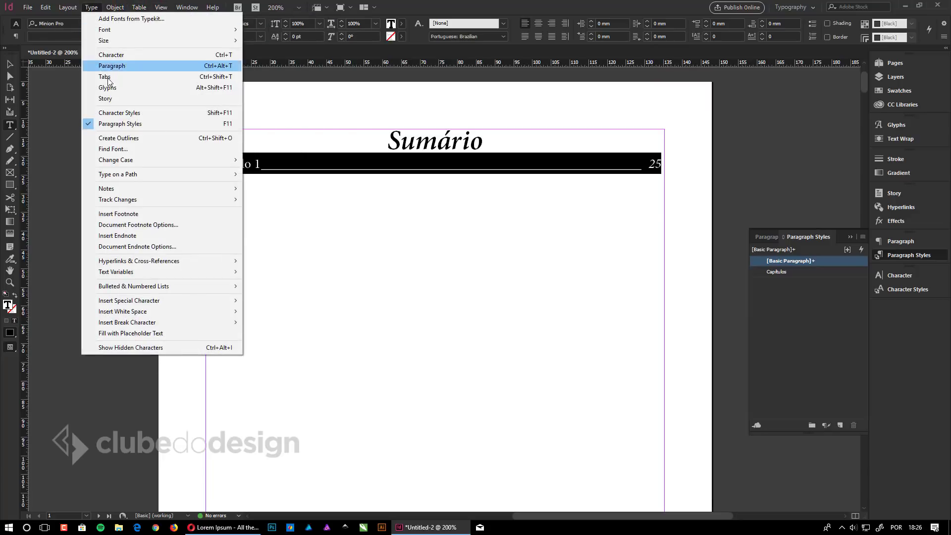
{"action": "left_click", "coordinate": [113, 77]}
{"action": "left_click", "coordinate": [335, 100]}
{"action": "type", "text": "."}
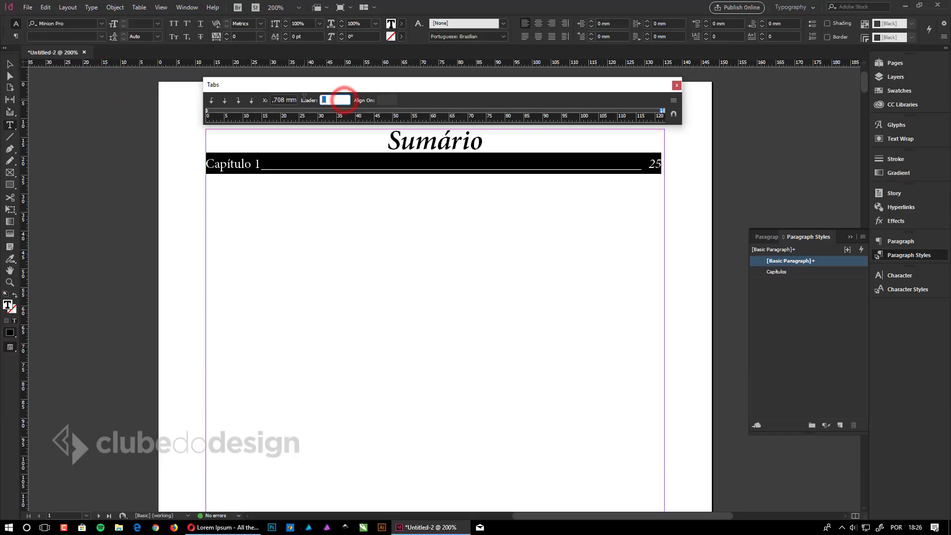
{"action": "left_click", "coordinate": [298, 101]}
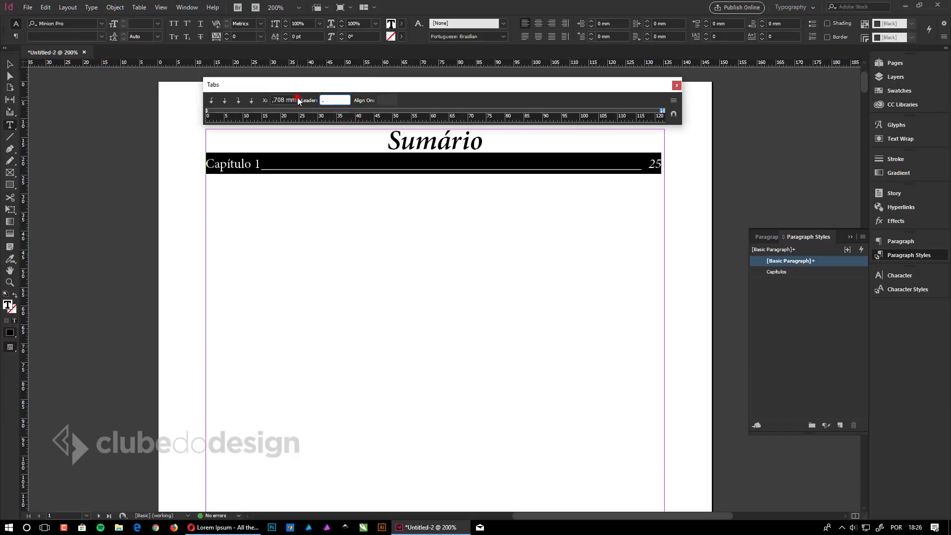
{"action": "left_click", "coordinate": [677, 86]}
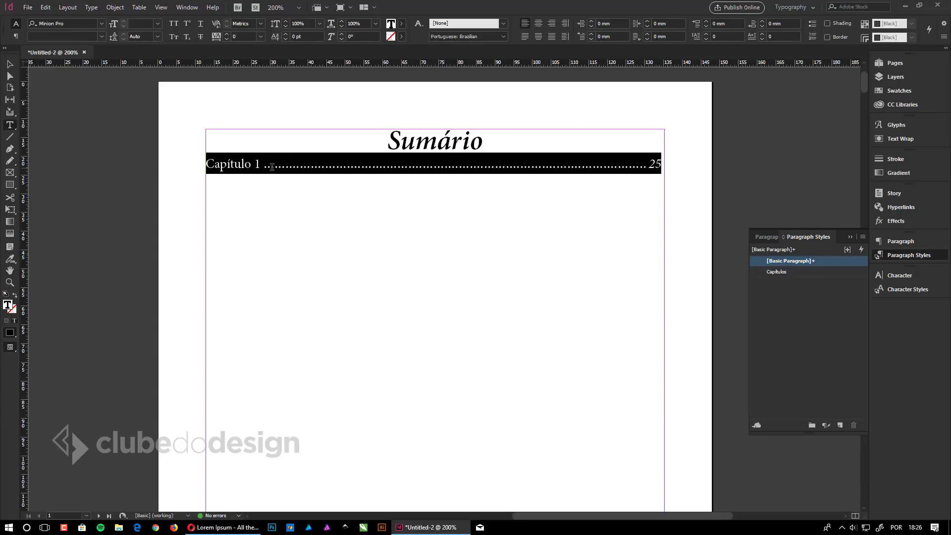
- Create a paragraph style named "Entrada do índice" from the formatted entry line
{"action": "left_click", "coordinate": [841, 425]}
{"action": "double_click", "coordinate": [793, 271]}
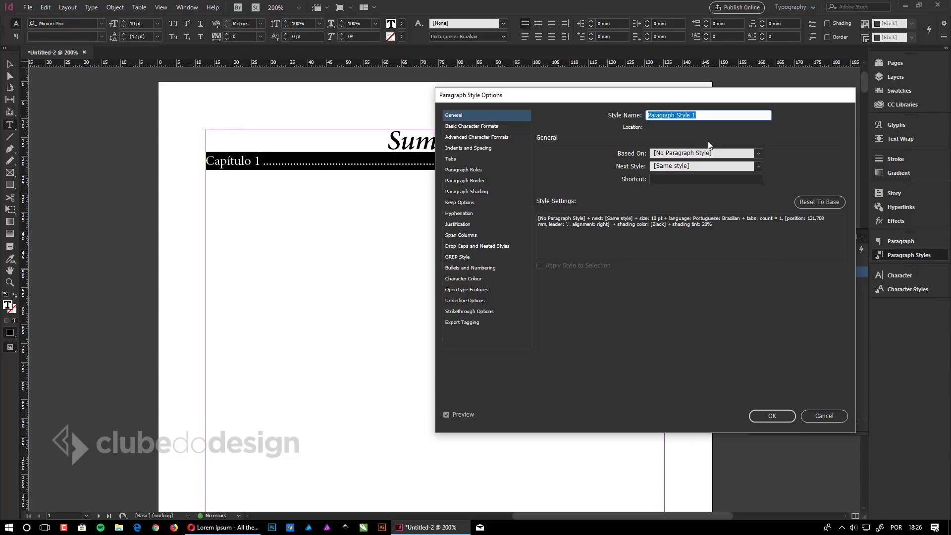
{"action": "type", "text": "Entrada do índice"}
{"action": "key", "text": "Return"}
- Try the Bold font style on the page number 25 and return it to Italic
{"action": "left_click", "coordinate": [649, 160]}
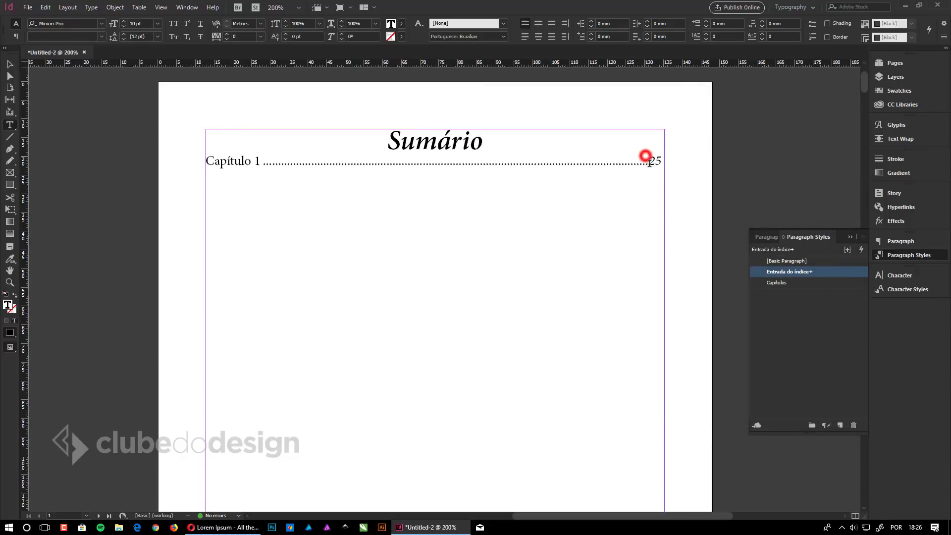
{"action": "double_click", "coordinate": [652, 161]}
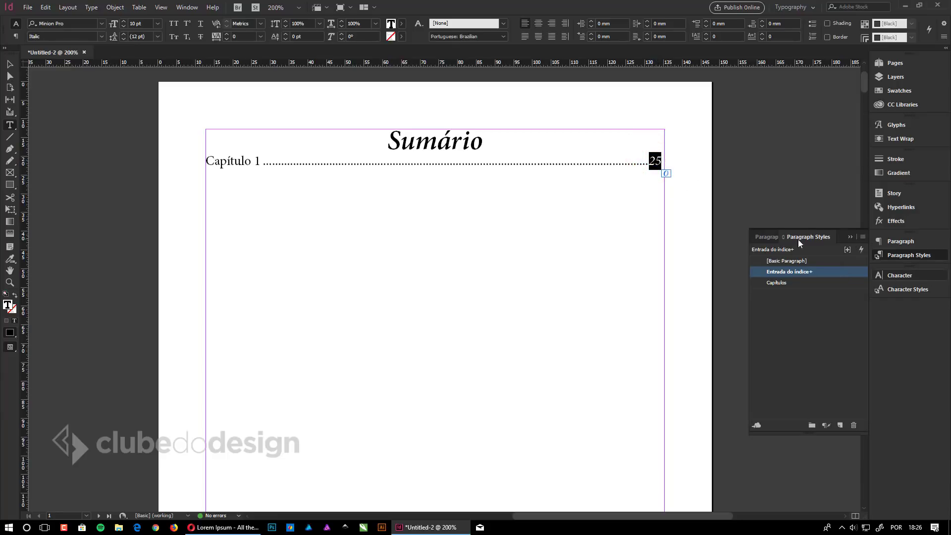
{"action": "left_click", "coordinate": [908, 275]}
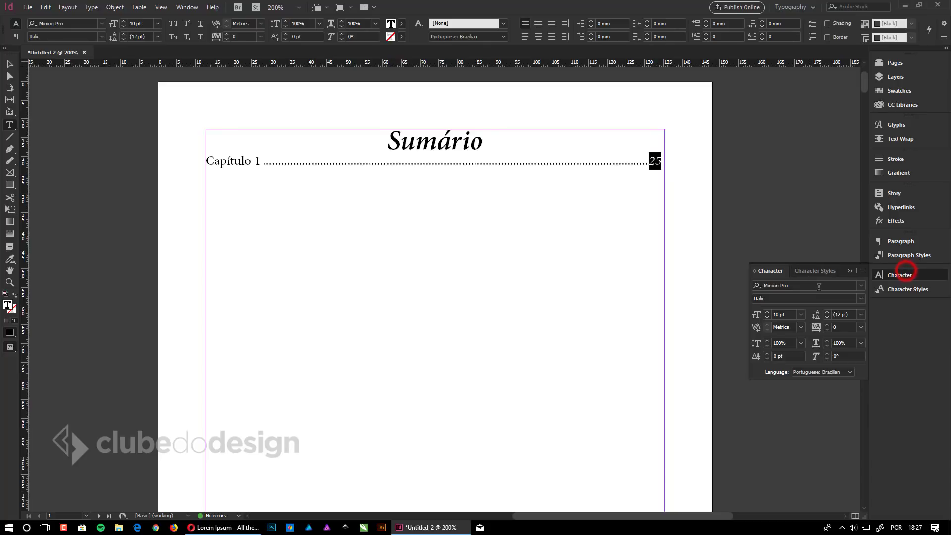
{"action": "left_click", "coordinate": [861, 298]}
{"action": "left_click", "coordinate": [786, 392]}
{"action": "left_click", "coordinate": [861, 298]}
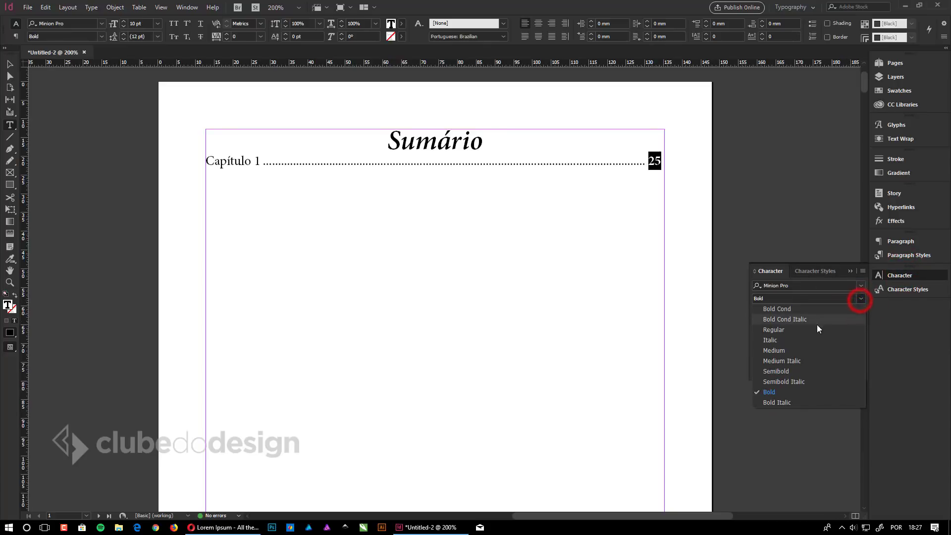
{"action": "left_click", "coordinate": [784, 337]}
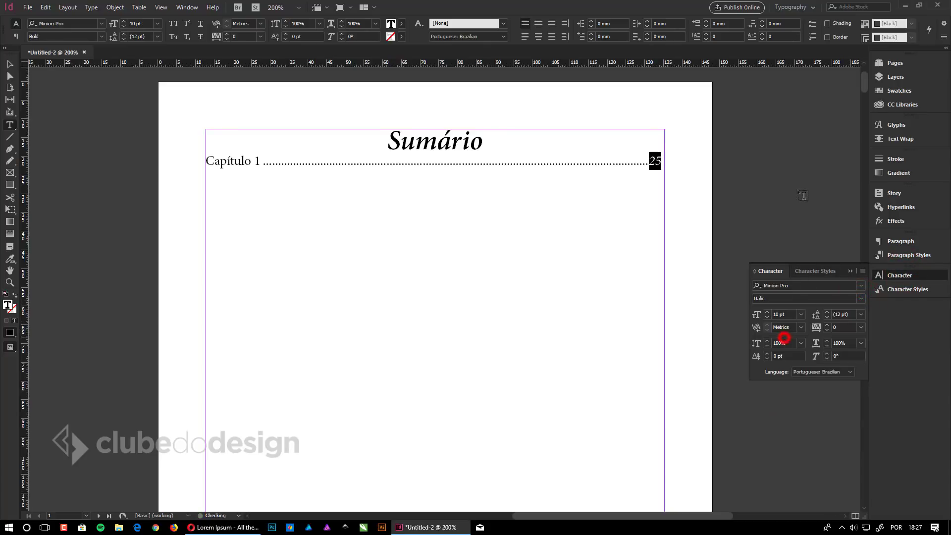
{"action": "left_click", "coordinate": [850, 271]}
- Set only the page number 25 in the summary entry to Minion Pro Semibold Italic
{"action": "left_click", "coordinate": [235, 161]}
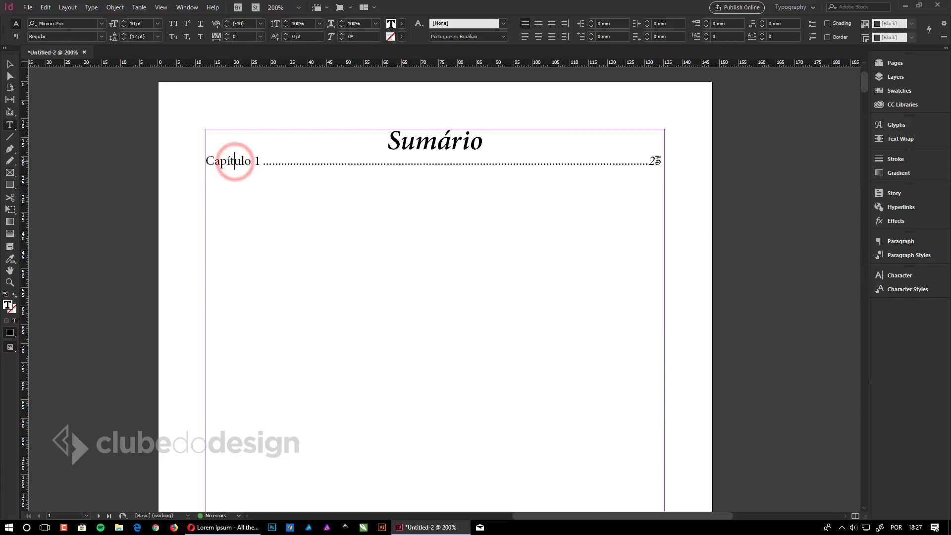
{"action": "left_click", "coordinate": [650, 161]}
{"action": "left_click_drag", "start_coordinate": [650, 161], "coordinate": [662, 161]}
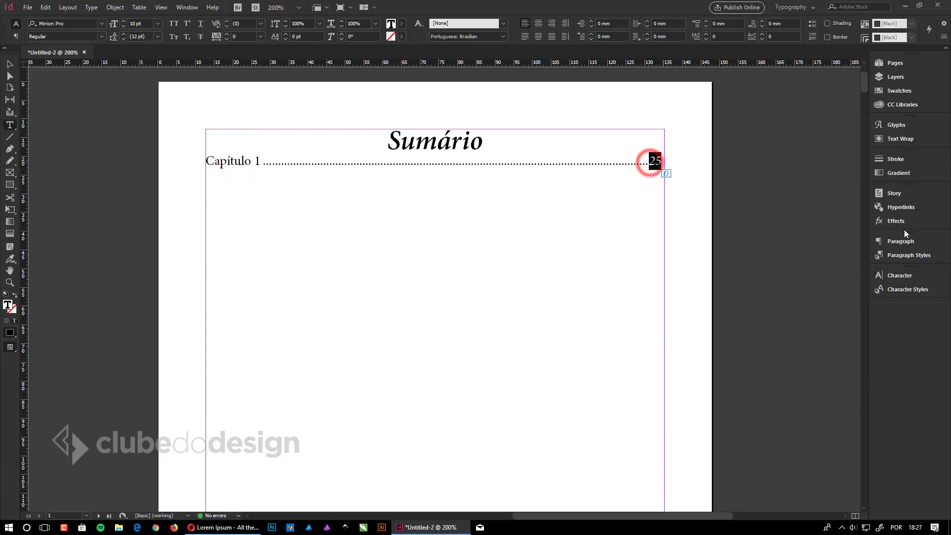
{"action": "left_click", "coordinate": [909, 276]}
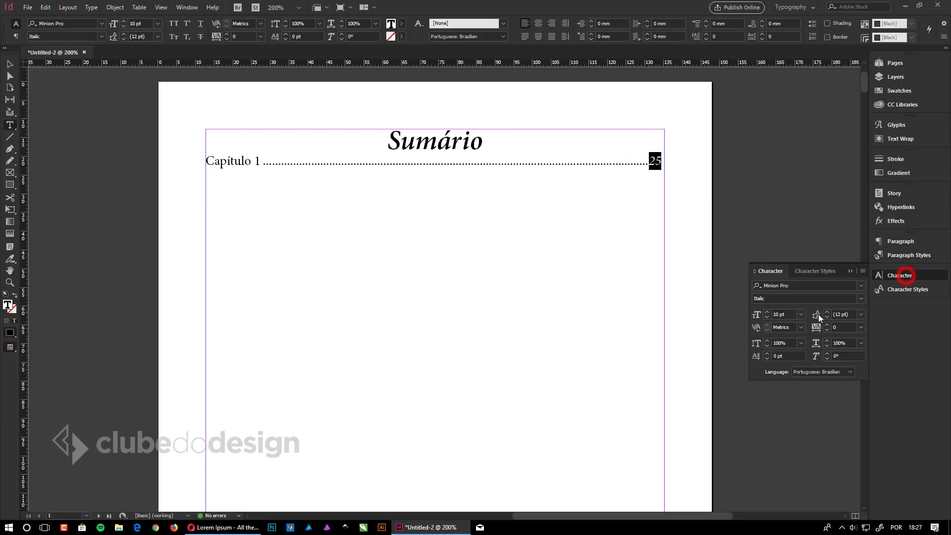
{"action": "left_click", "coordinate": [862, 298]}
{"action": "left_click", "coordinate": [797, 383]}
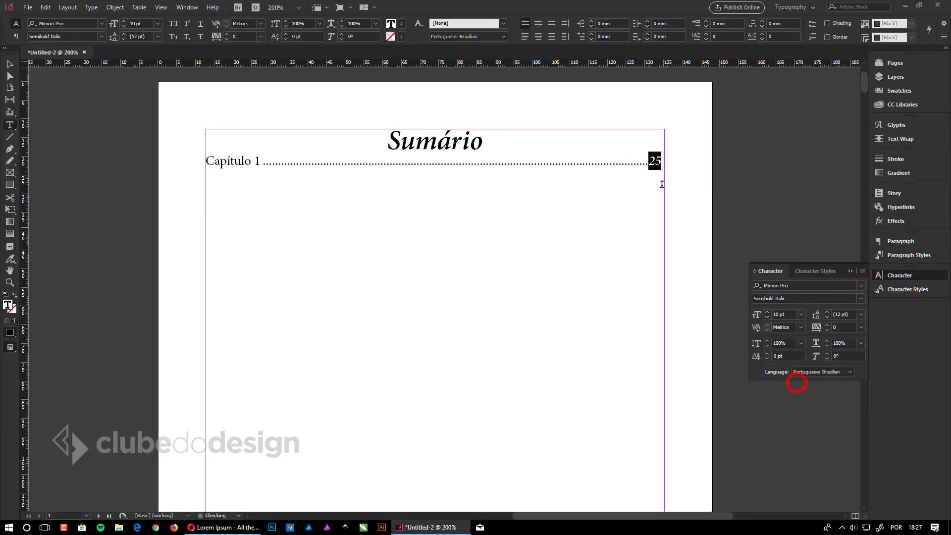
{"action": "left_click", "coordinate": [850, 271]}
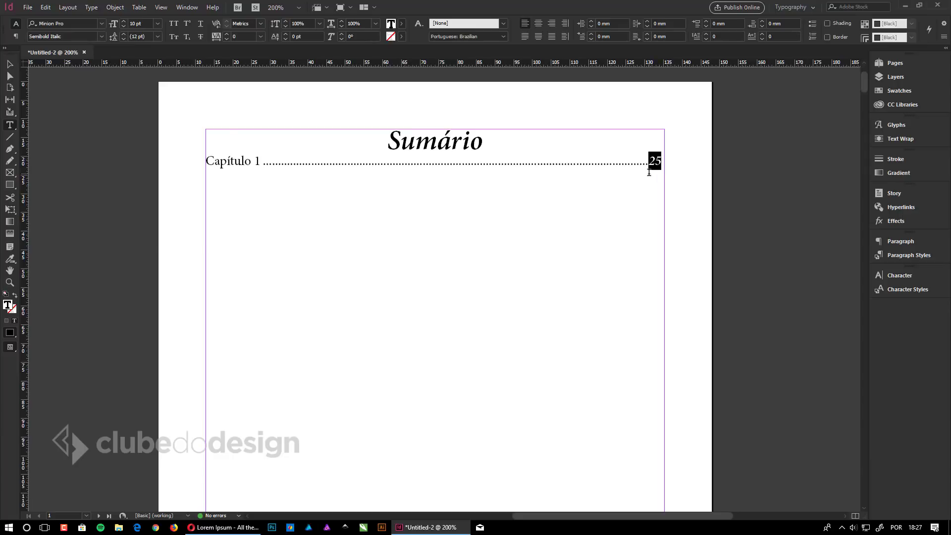
- Create a character style named "Número do índice" from the page number and apply it to the number
{"action": "left_click", "coordinate": [908, 289]}
{"action": "left_click", "coordinate": [840, 362]}
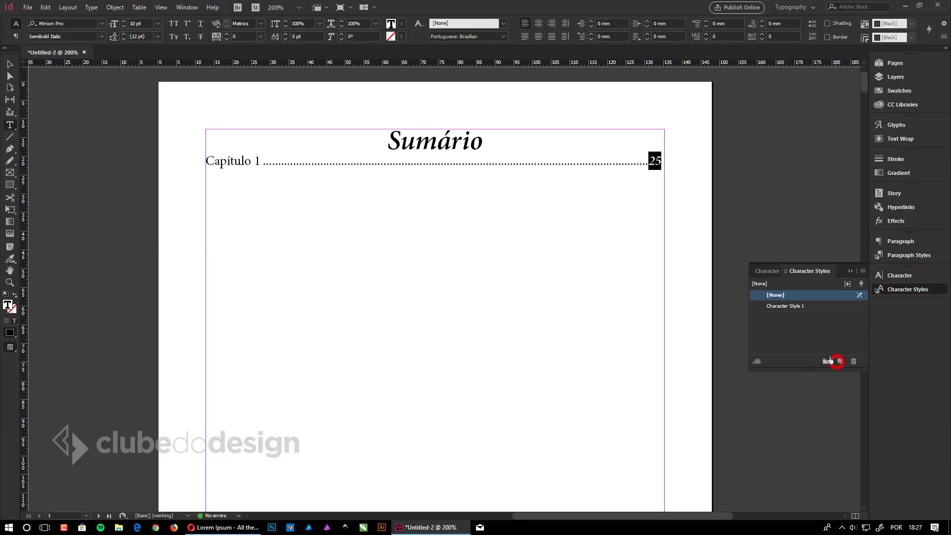
{"action": "double_click", "coordinate": [788, 306]}
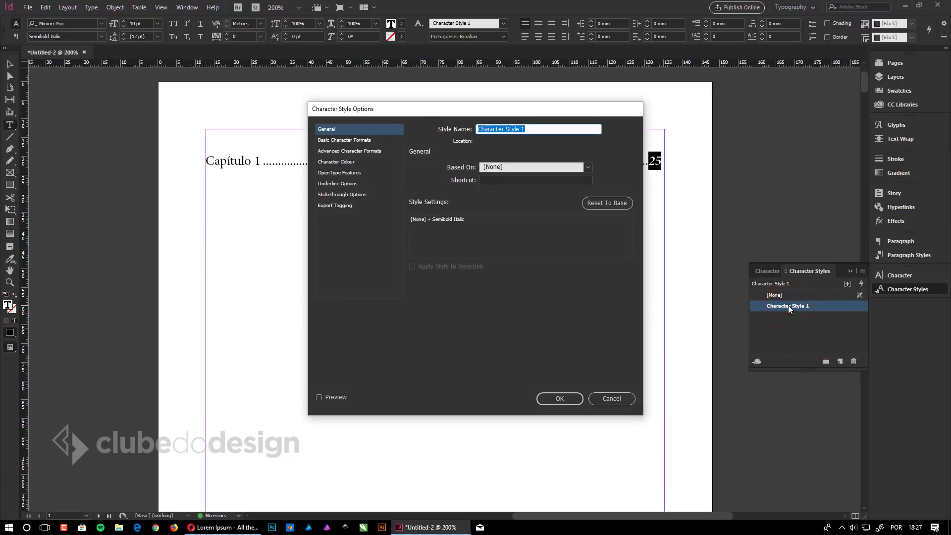
{"action": "type", "text": "Número do índice"}
{"action": "key", "text": "Return"}
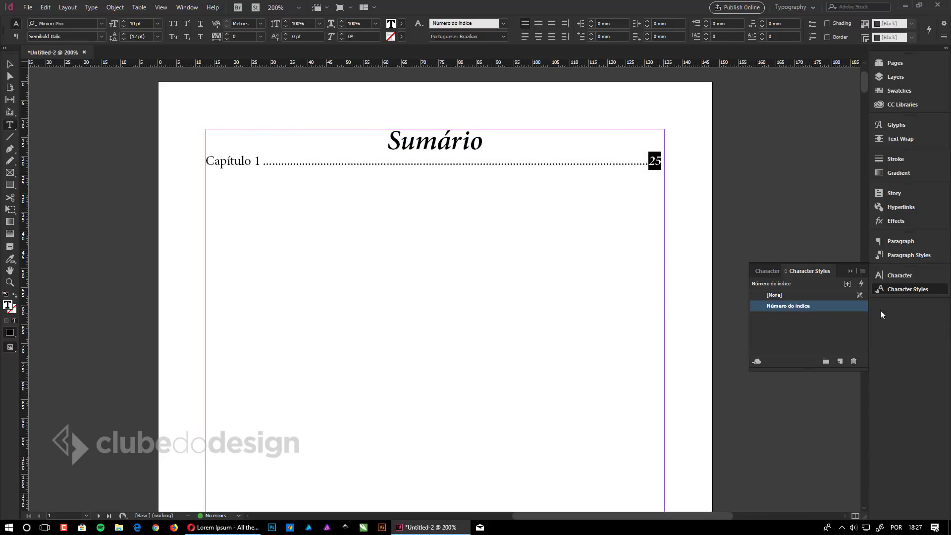
- Create a paragraph style named "Título do índice" from the formatted "Sumário" heading
{"action": "left_click", "coordinate": [904, 255]}
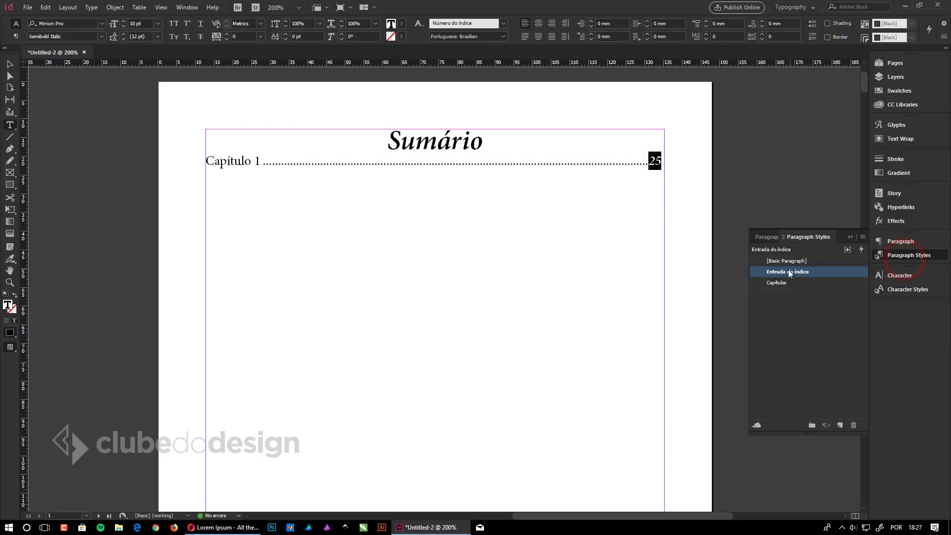
{"action": "left_click", "coordinate": [414, 145]}
{"action": "mouse_move", "coordinate": [384, 143]}
{"action": "left_mouse_down"}
{"action": "mouse_move", "coordinate": [488, 152]}
{"action": "mouse_move", "coordinate": [491, 162]}
{"action": "mouse_move", "coordinate": [379, 143]}
{"action": "left_mouse_up"}
{"action": "left_click", "coordinate": [841, 425]}
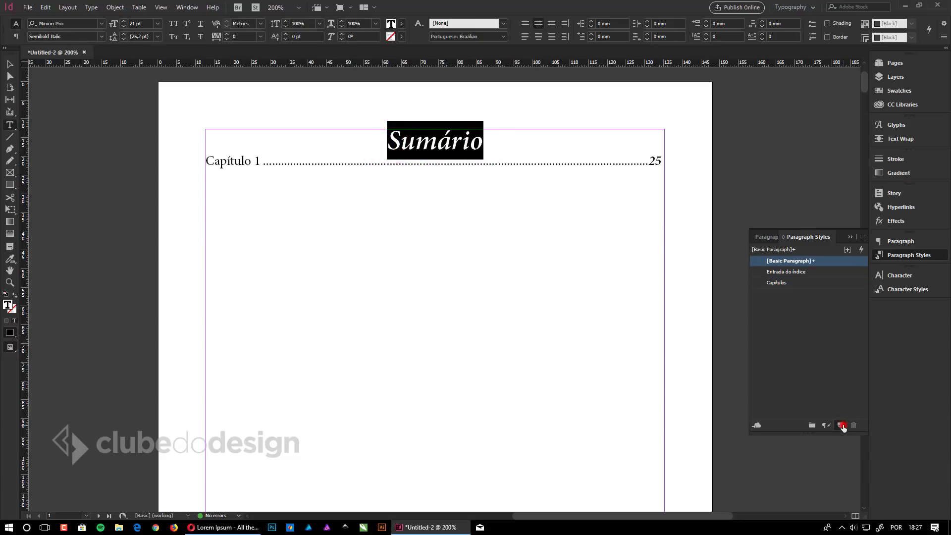
{"action": "double_click", "coordinate": [789, 271]}
{"action": "type", "text": "Título do índ"}
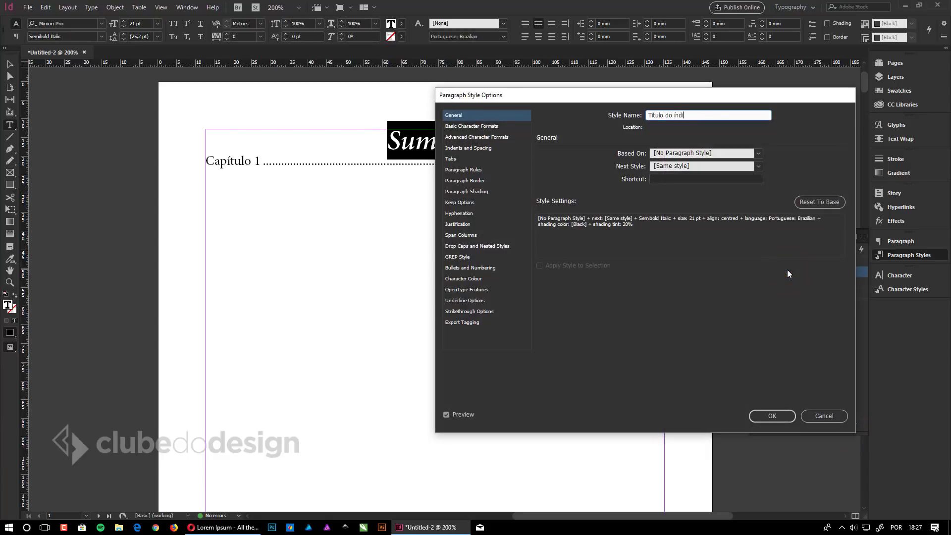
{"action": "type", "text": "ice"}
{"action": "key", "text": "Return"}
- Check which styles are applied to the "Sumário" heading, the Capítulo 1 entry and its page number
{"action": "left_click", "coordinate": [430, 143]}
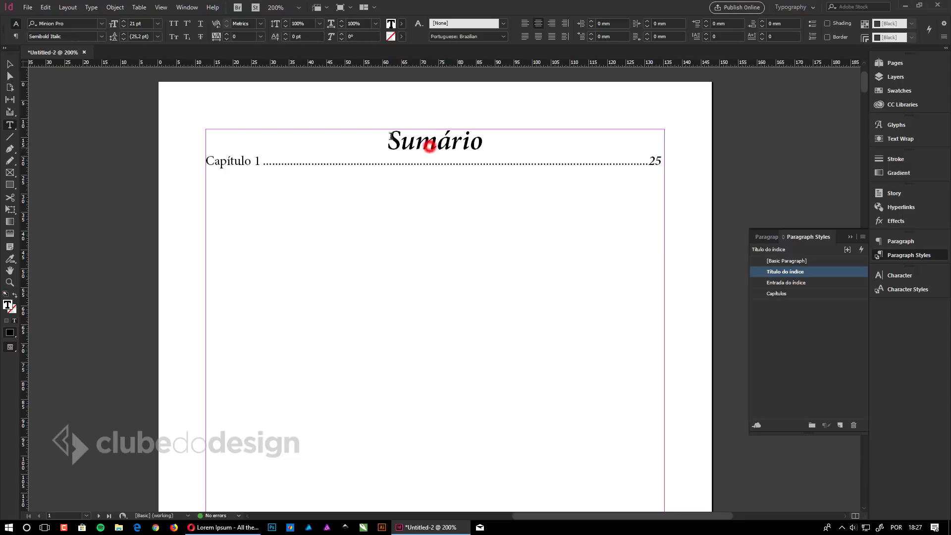
{"action": "left_click", "coordinate": [303, 164]}
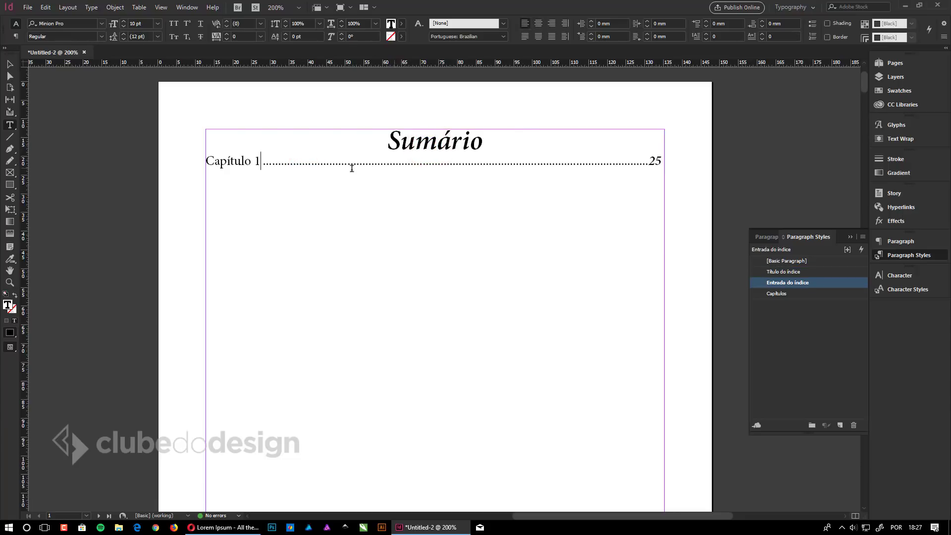
{"action": "double_click", "coordinate": [654, 161]}
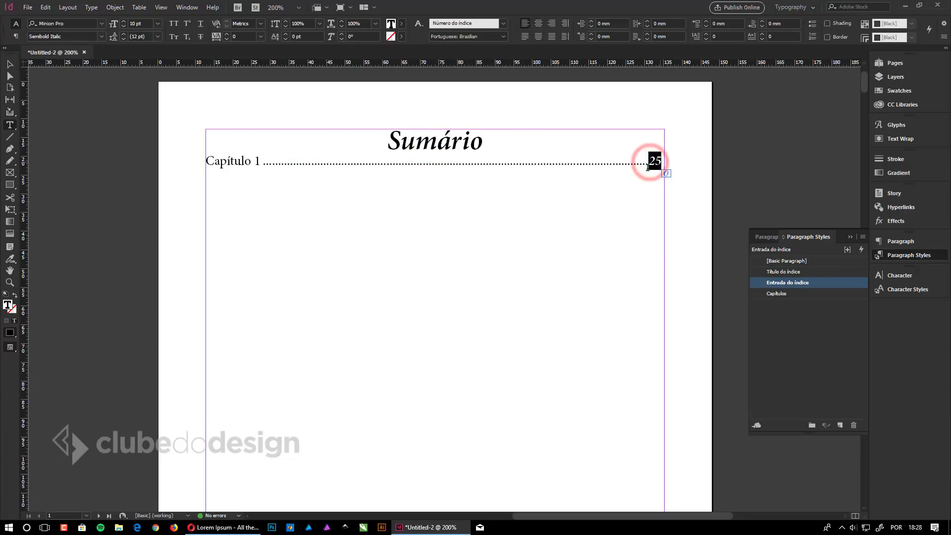
{"action": "left_click", "coordinate": [459, 148]}
{"action": "left_click_drag", "start_coordinate": [416, 142], "coordinate": [437, 143]}
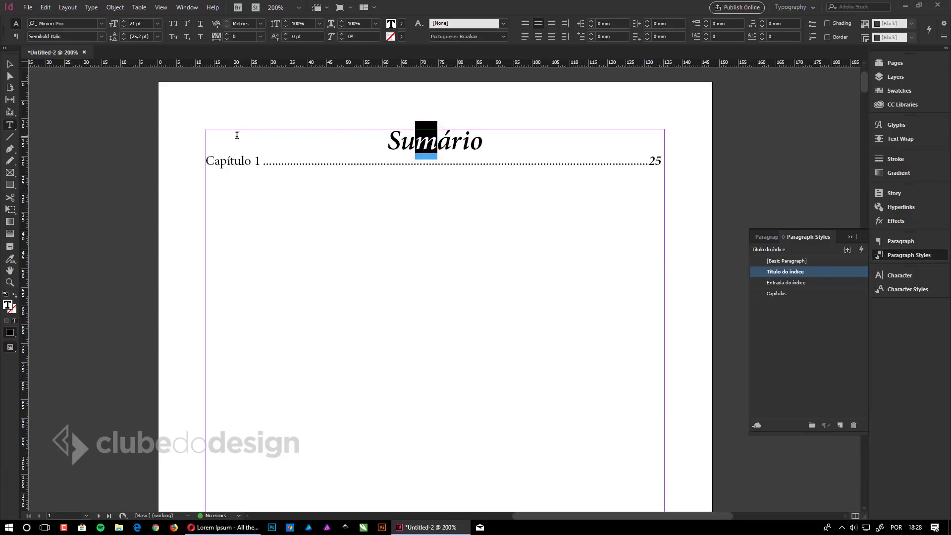
- Delete the text frame holding the hand-made summary from page 1
{"action": "left_click", "coordinate": [10, 64]}
{"action": "left_click", "coordinate": [72, 129]}
{"action": "left_click", "coordinate": [422, 154]}
{"action": "key", "text": "Delete"}
{"action": "left_click", "coordinate": [383, 187]}
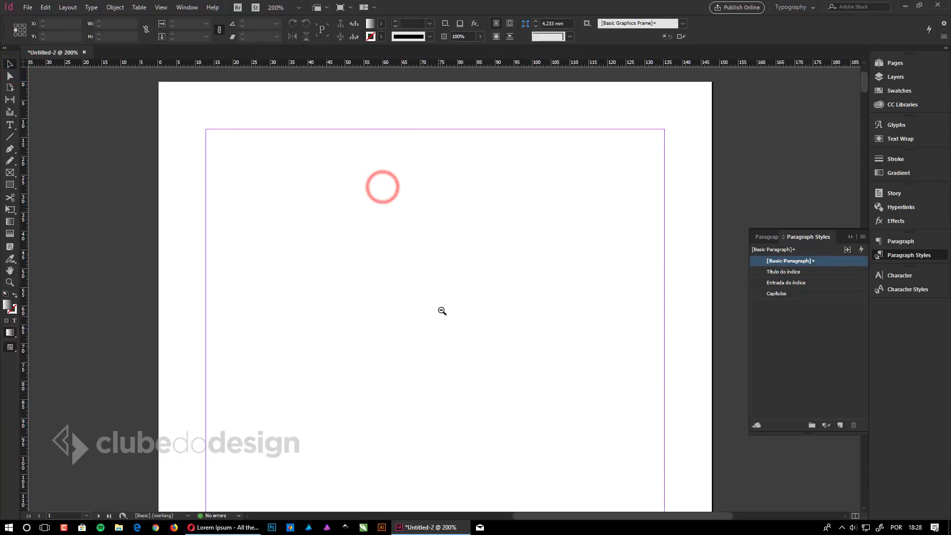
- Start a table of contents titled "Sumário" and give its title the Título do índice style
{"action": "left_click", "coordinate": [442, 310], "text": "ctrl+alt"}
{"action": "left_click", "coordinate": [441, 310], "text": "ctrl+alt"}
{"action": "left_click", "coordinate": [442, 311], "text": "ctrl+alt"}
{"action": "left_click_drag", "start_coordinate": [469, 349], "coordinate": [453, 297]}
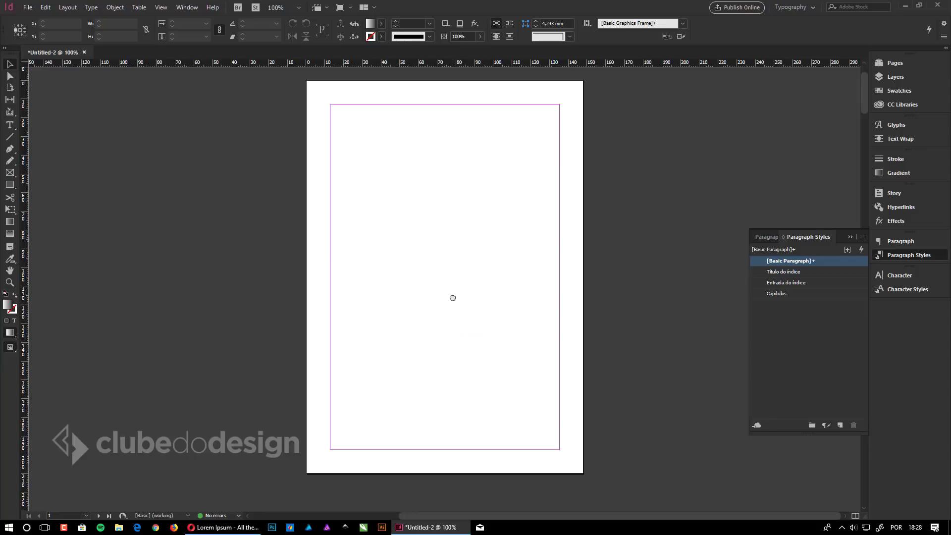
{"action": "left_click", "coordinate": [58, 9]}
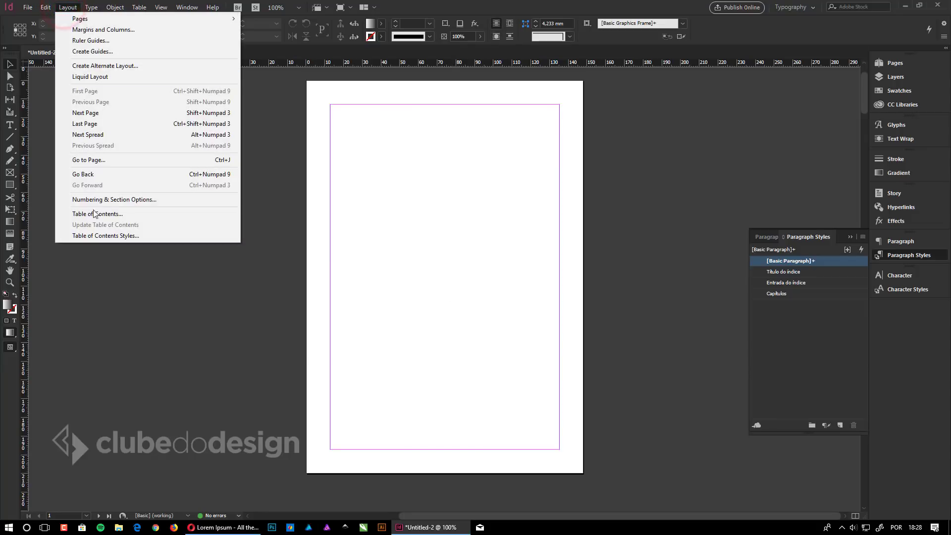
{"action": "left_click", "coordinate": [158, 214]}
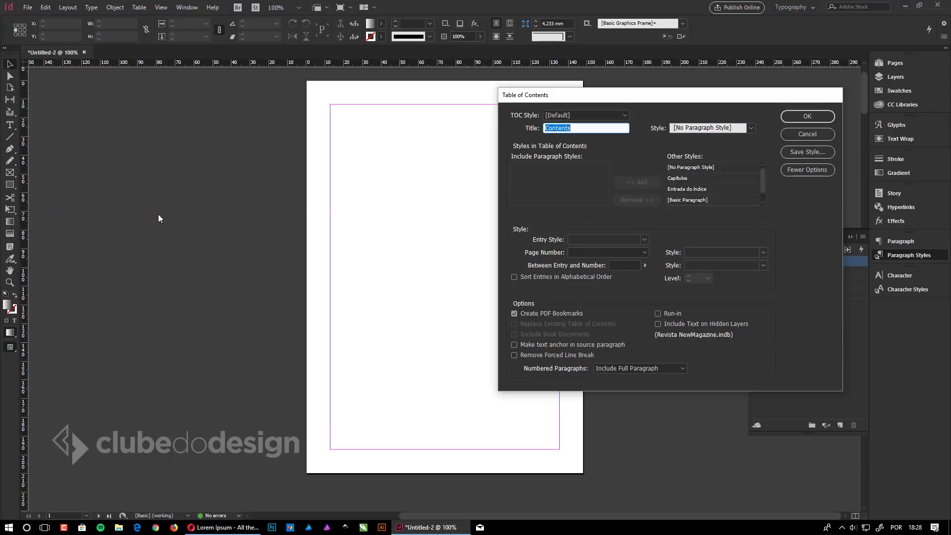
{"action": "left_click_drag", "start_coordinate": [630, 97], "coordinate": [643, 99]}
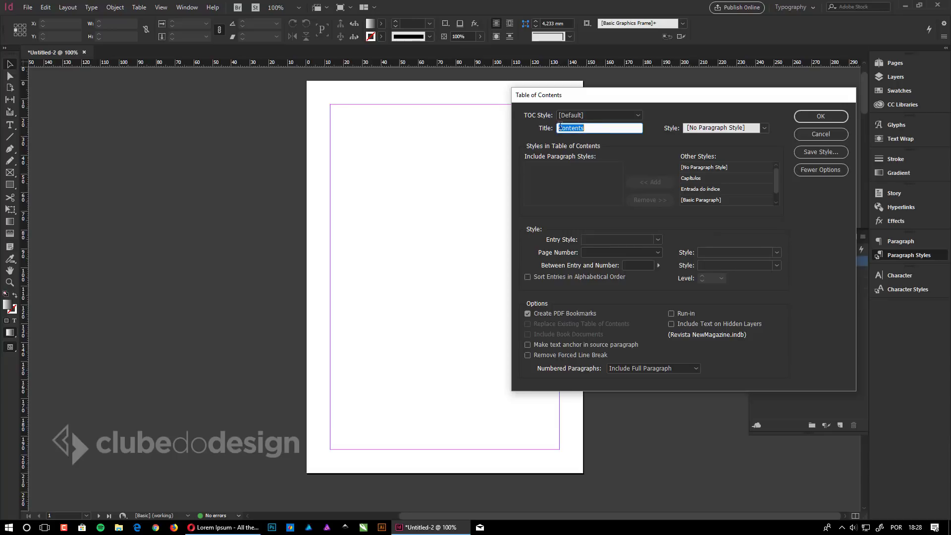
{"action": "double_click", "coordinate": [583, 128]}
{"action": "type", "text": "Sumário"}
{"action": "left_click", "coordinate": [763, 129]}
{"action": "left_click", "coordinate": [717, 159]}
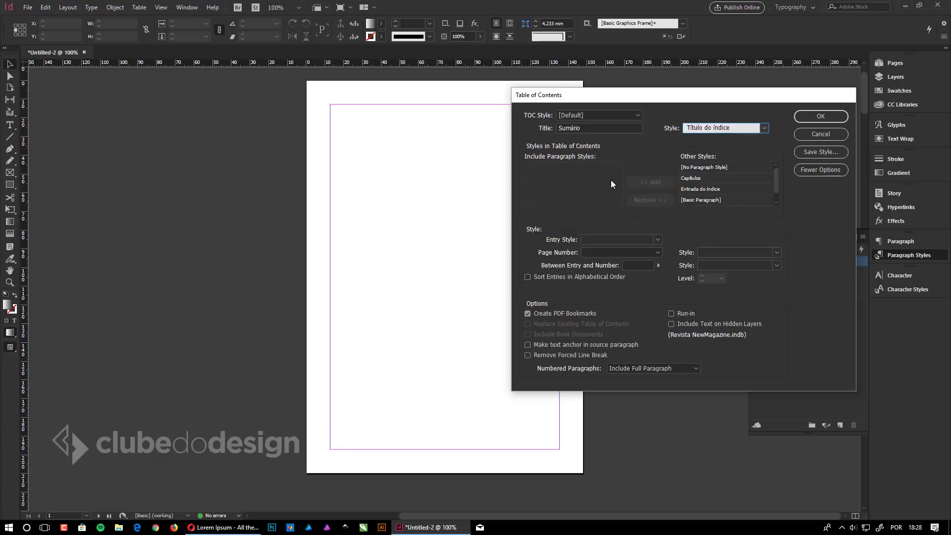
- Include the Capítulos paragraph style in the table of contents and set its entry style to Entrada do índice
{"action": "left_click", "coordinate": [688, 179]}
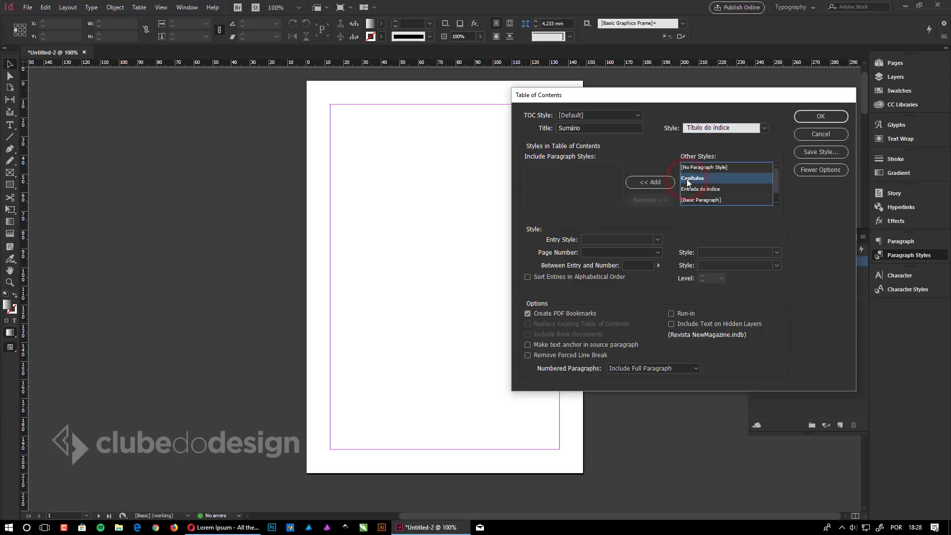
{"action": "left_click", "coordinate": [650, 182]}
{"action": "left_click", "coordinate": [545, 168]}
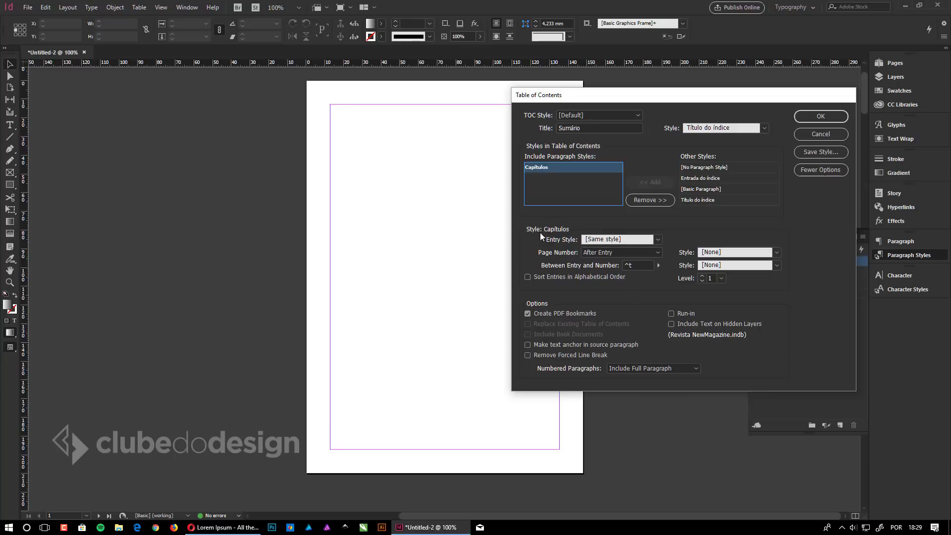
{"action": "left_click", "coordinate": [618, 240]}
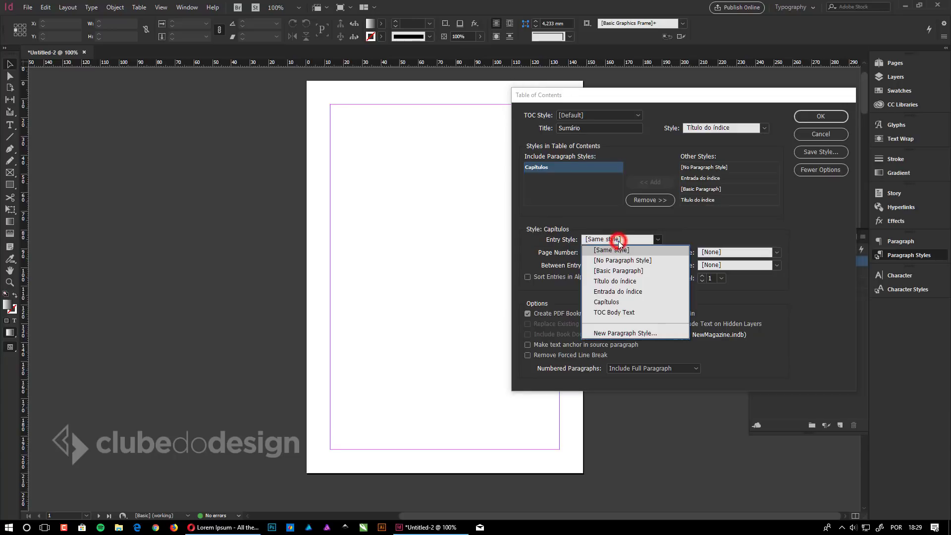
{"action": "left_click", "coordinate": [622, 293]}
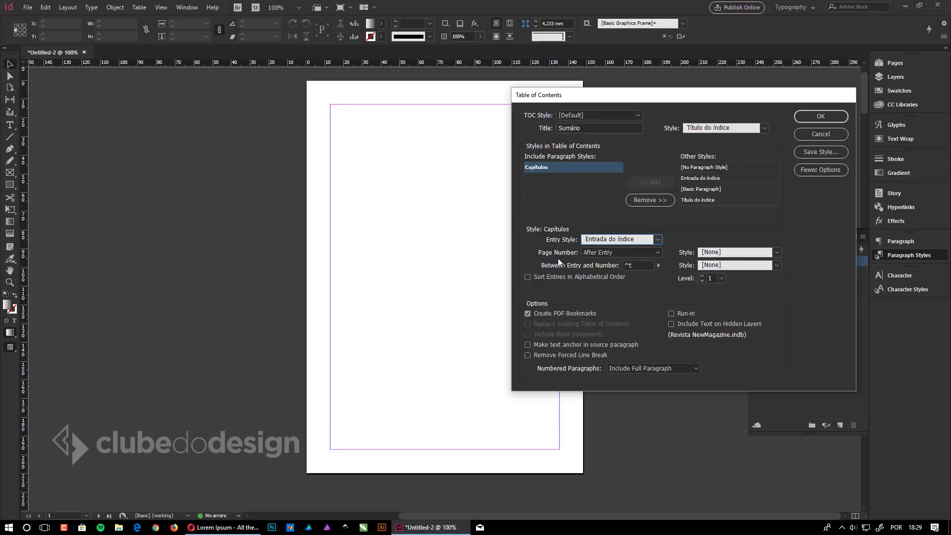
- Keep the page numbers after the entries and format them with the Número do índice character style
{"action": "left_click", "coordinate": [595, 256]}
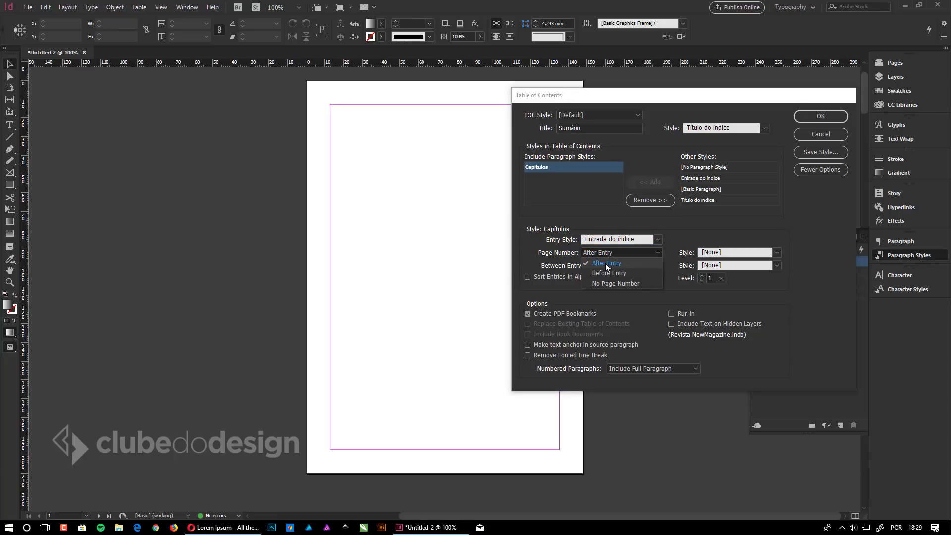
{"action": "left_click", "coordinate": [605, 265]}
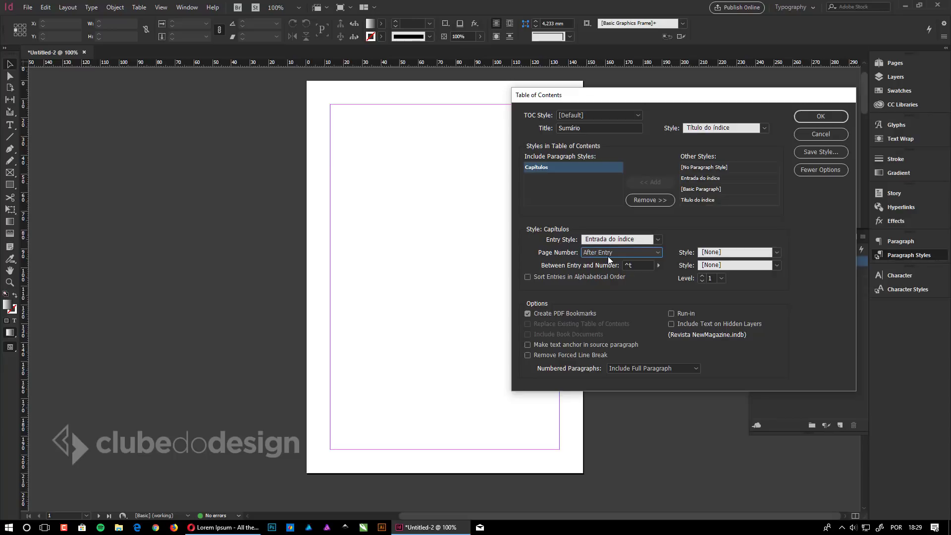
{"action": "left_click", "coordinate": [740, 251]}
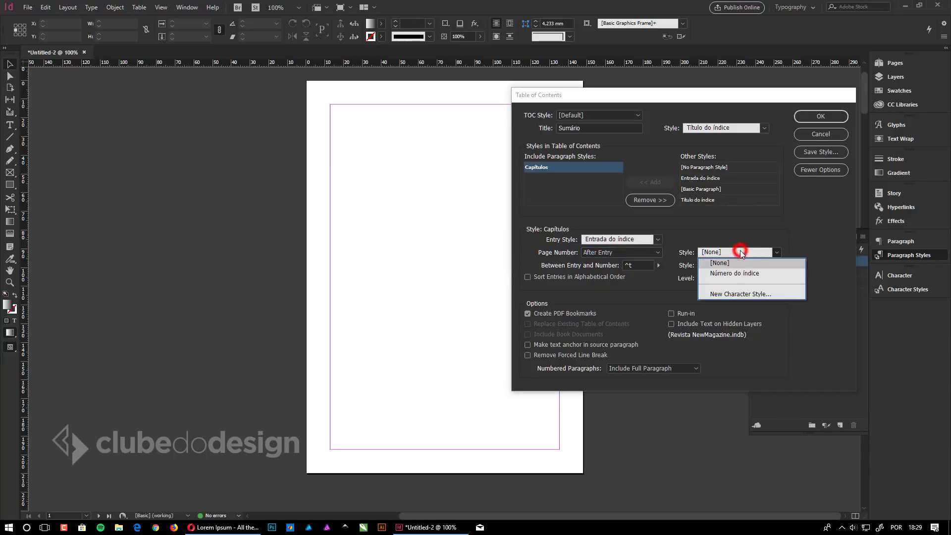
{"action": "left_click", "coordinate": [737, 274]}
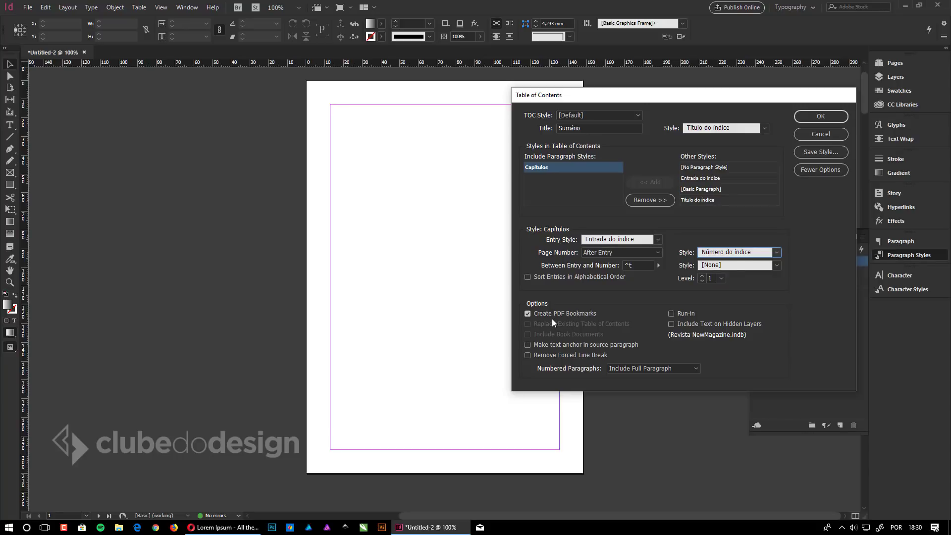
- Turn on text anchors in source paragraphs and place the generated table of contents at page 1's upper-left margin corner
{"action": "left_click", "coordinate": [533, 345]}
{"action": "left_click", "coordinate": [816, 118]}
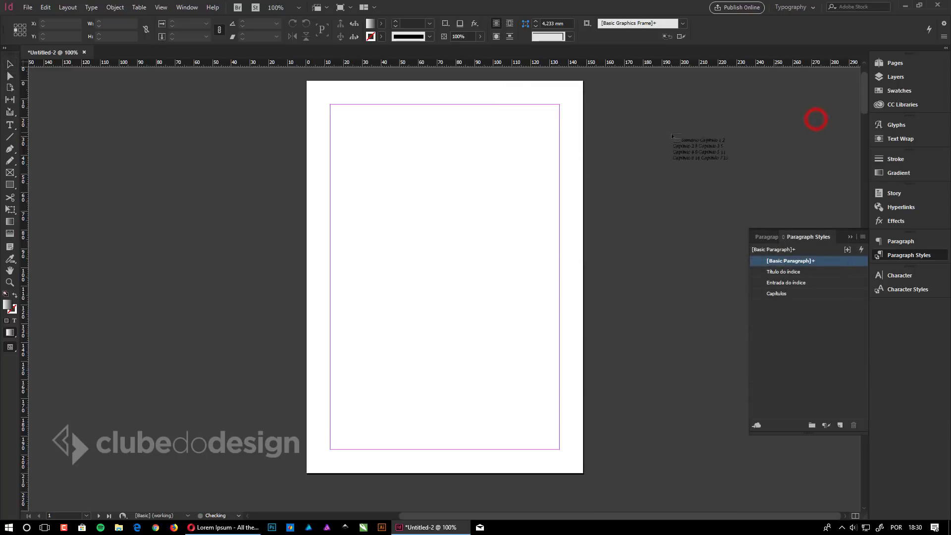
{"action": "left_click", "coordinate": [331, 105]}
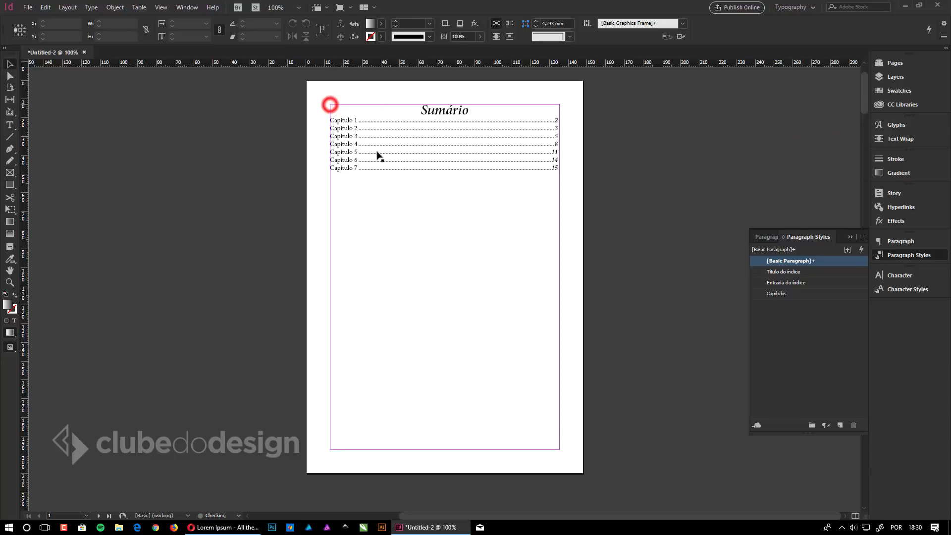
- Examine the Capítulo 1, 2 and 3 headings in the book for their paragraph style and page positions
{"action": "left_click", "coordinate": [624, 308]}
{"action": "scroll", "coordinate": [575, 304], "scroll_direction": "down", "scroll_amount": 10}
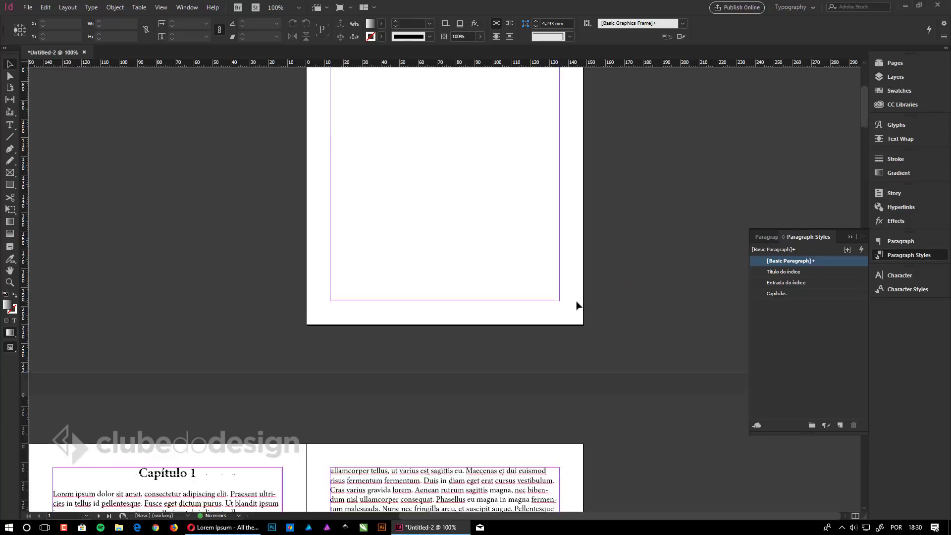
{"action": "scroll", "coordinate": [351, 311], "scroll_direction": "down", "scroll_amount": 2}
{"action": "triple_click", "coordinate": [168, 250]}
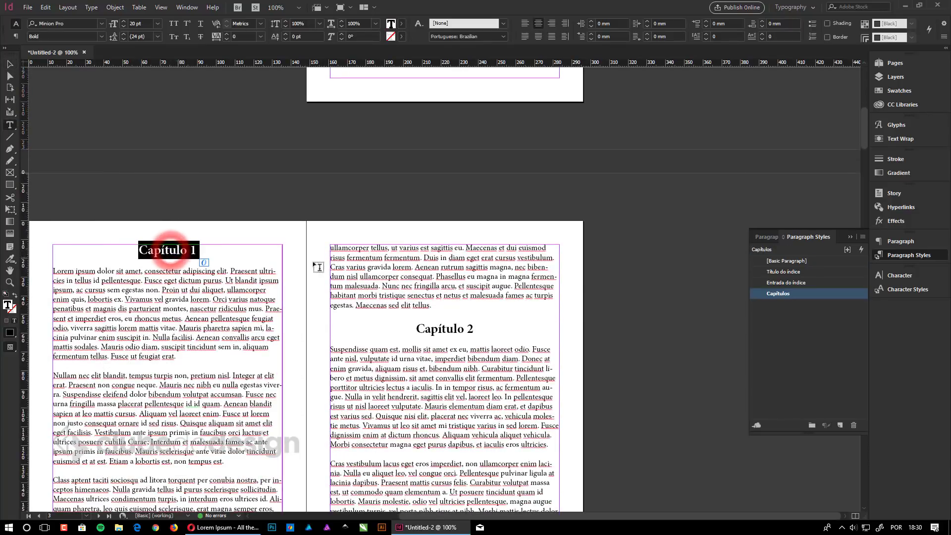
{"action": "left_click", "coordinate": [444, 329]}
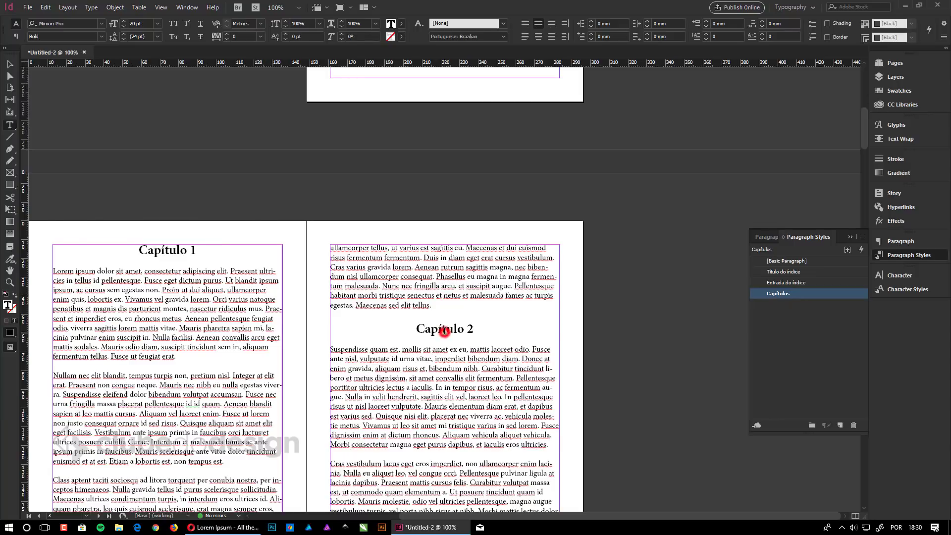
{"action": "scroll", "coordinate": [445, 331], "scroll_direction": "down", "scroll_amount": 6}
{"action": "scroll", "coordinate": [445, 331], "scroll_direction": "down", "scroll_amount": 6}
{"action": "left_click", "coordinate": [444, 195]}
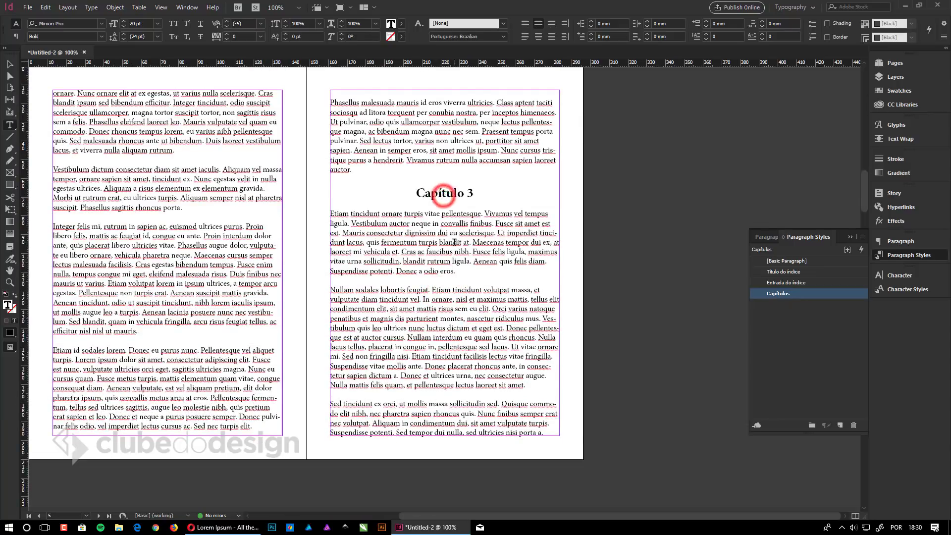
{"action": "scroll", "coordinate": [444, 196], "scroll_direction": "up", "scroll_amount": 3}
{"action": "key", "text": "Escape"}
{"action": "scroll", "coordinate": [493, 337], "scroll_direction": "up", "scroll_amount": 15}
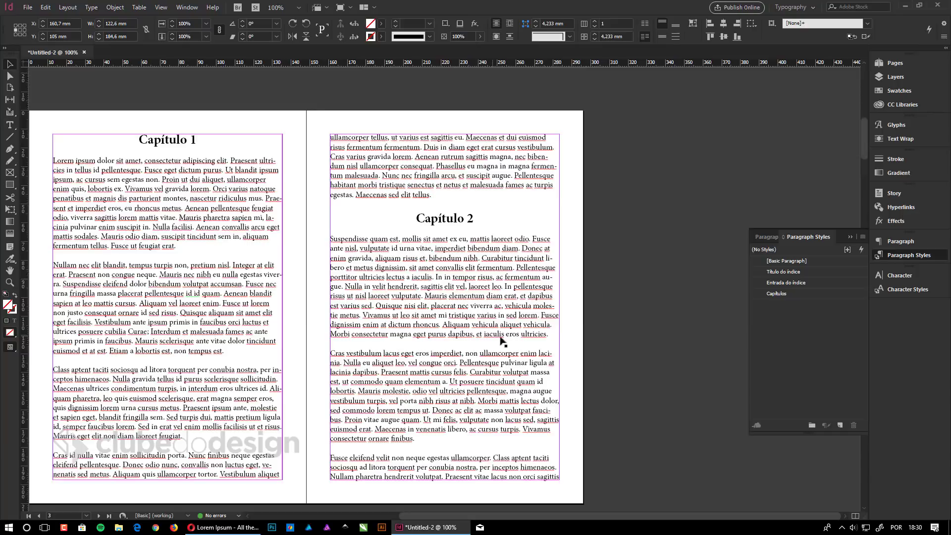
{"action": "scroll", "coordinate": [516, 346], "scroll_direction": "up", "scroll_amount": 3}
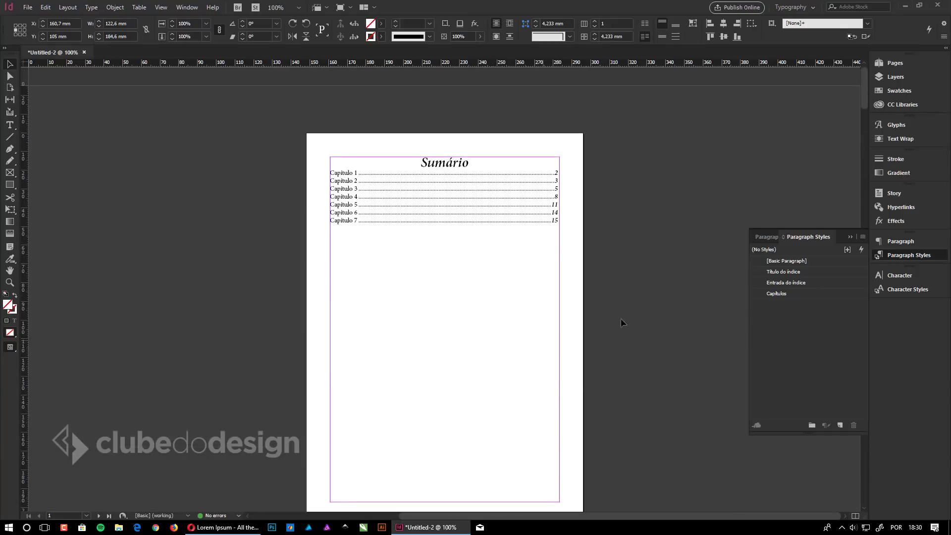
- Inspect the paragraph and character styles applied to the generated chapter entry, page number and "Sumário" title
{"action": "double_click", "coordinate": [355, 187]}
{"action": "left_click_drag", "start_coordinate": [359, 172], "coordinate": [330, 172]}
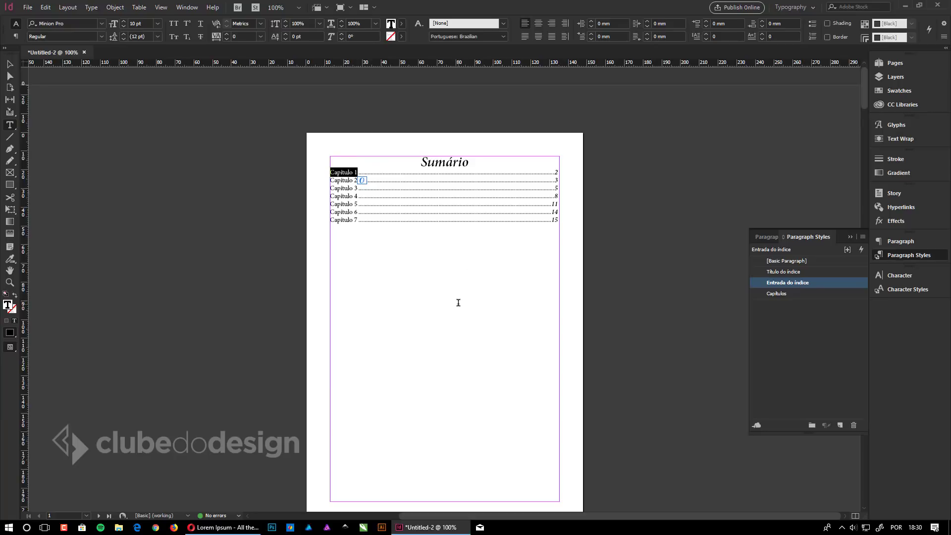
{"action": "left_click", "coordinate": [521, 184]}
{"action": "left_click", "coordinate": [555, 172]}
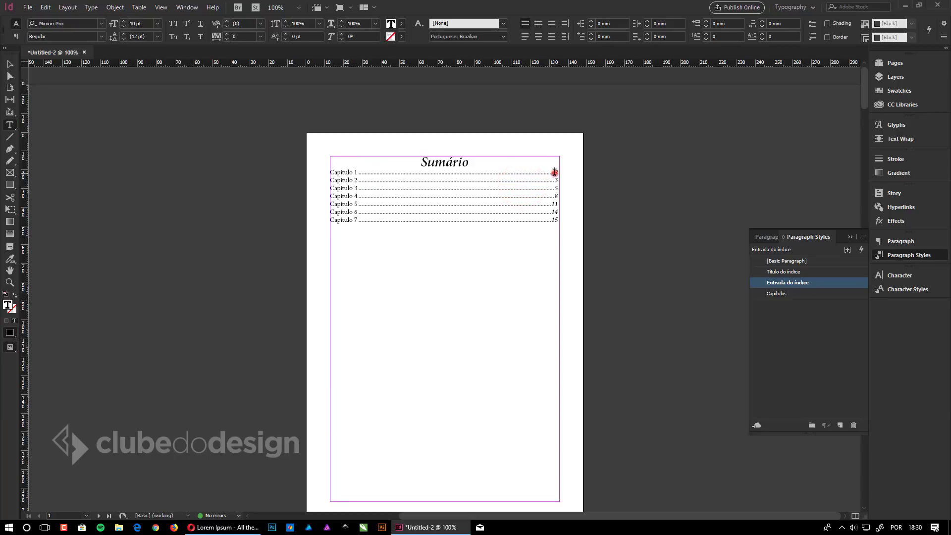
{"action": "double_click", "coordinate": [555, 172]}
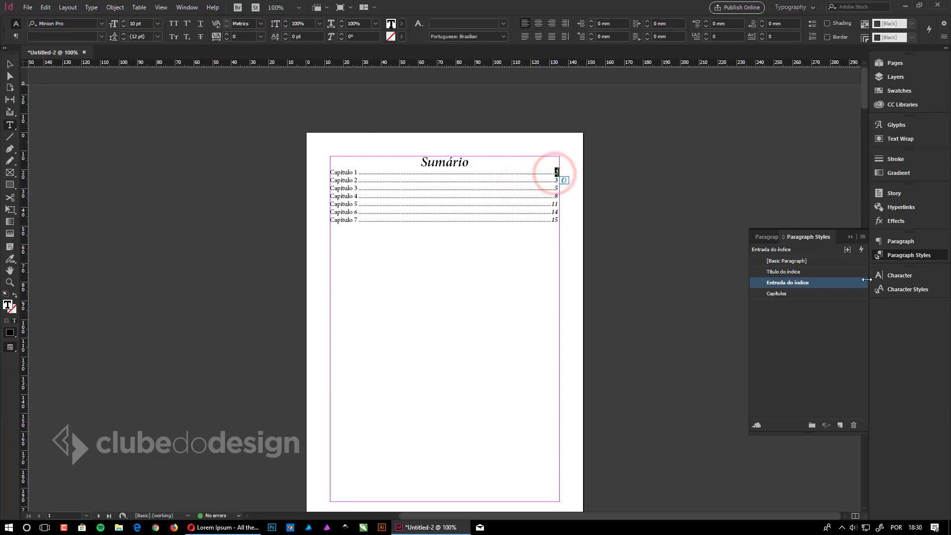
{"action": "left_click", "coordinate": [911, 289]}
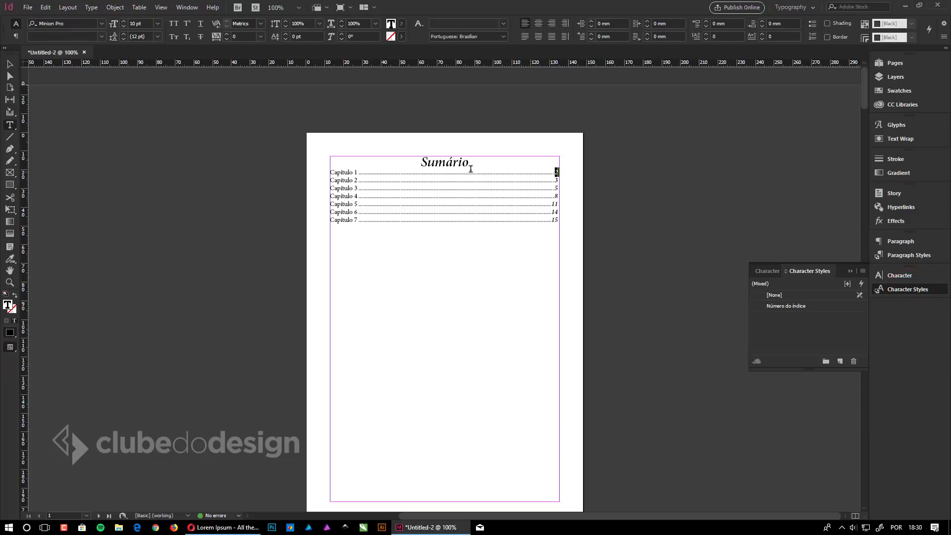
{"action": "double_click", "coordinate": [441, 162]}
{"action": "left_click", "coordinate": [907, 274]}
{"action": "left_click", "coordinate": [902, 242]}
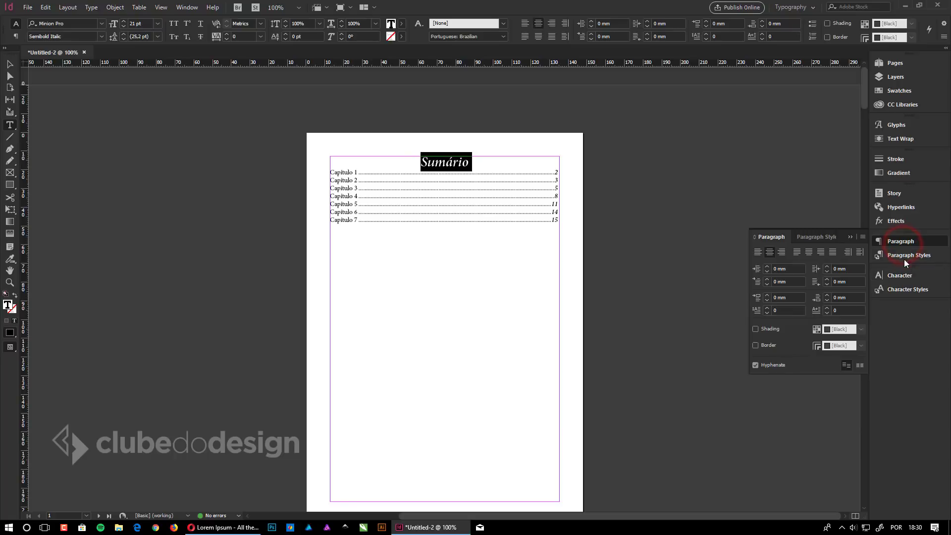
{"action": "left_click", "coordinate": [906, 255]}
{"action": "left_click", "coordinate": [451, 177]}
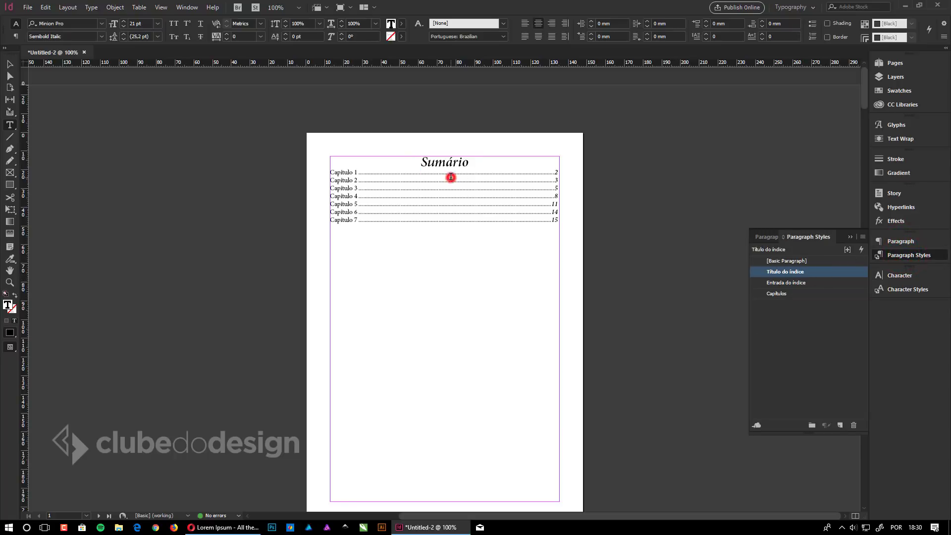
- Delete the existing "Sumário" table of contents frame from page 1
{"action": "left_click", "coordinate": [10, 64]}
{"action": "left_click", "coordinate": [442, 195]}
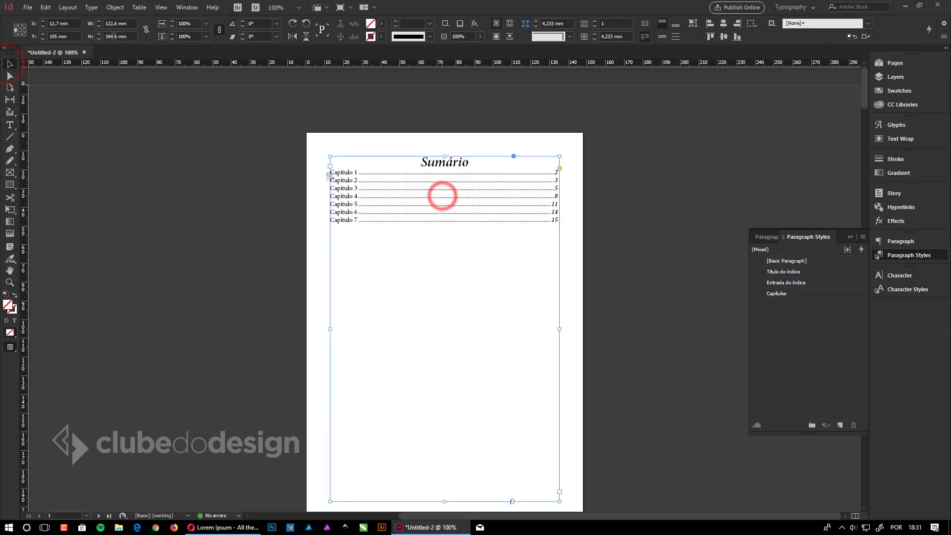
{"action": "key", "text": "BackSpace"}
- Start a new table of contents titled "Sumário" from the Capítulos style, with Entrada do índice as the entry style
{"action": "left_click", "coordinate": [45, 7]}
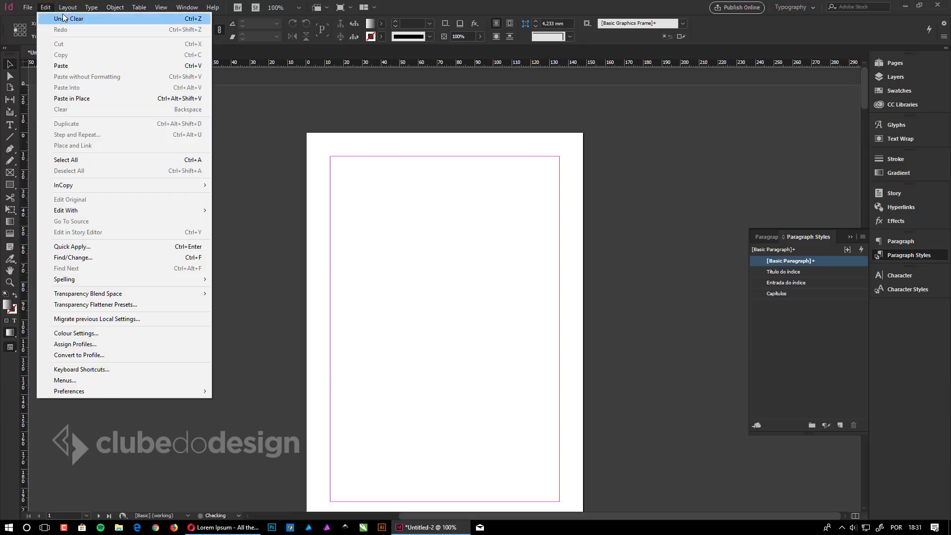
{"action": "mouse_move", "coordinate": [68, 6]}
{"action": "left_click", "coordinate": [108, 212]}
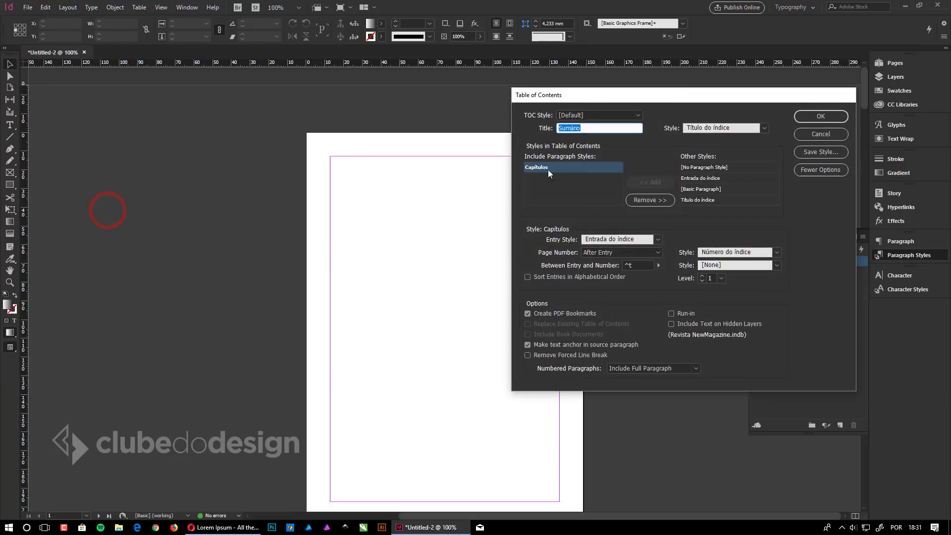
{"action": "double_click", "coordinate": [597, 128]}
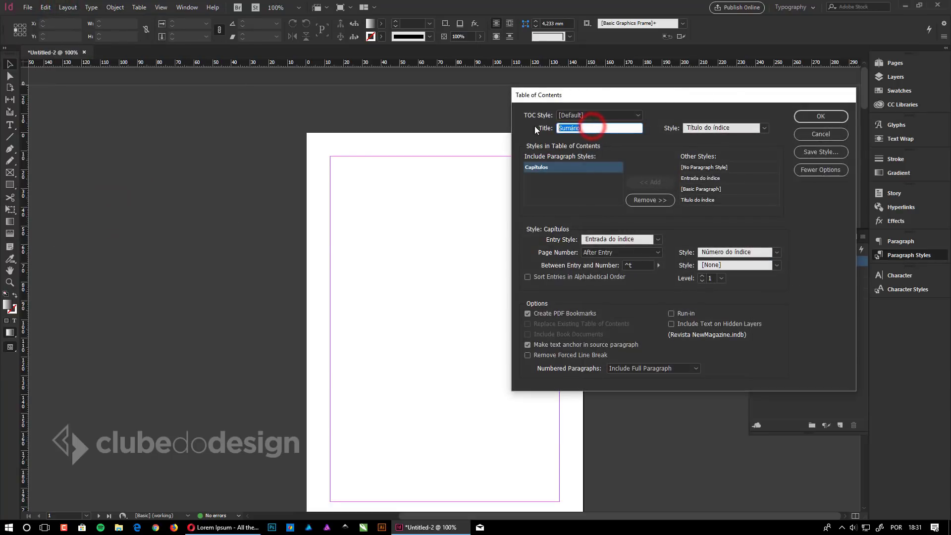
{"action": "left_click", "coordinate": [562, 167]}
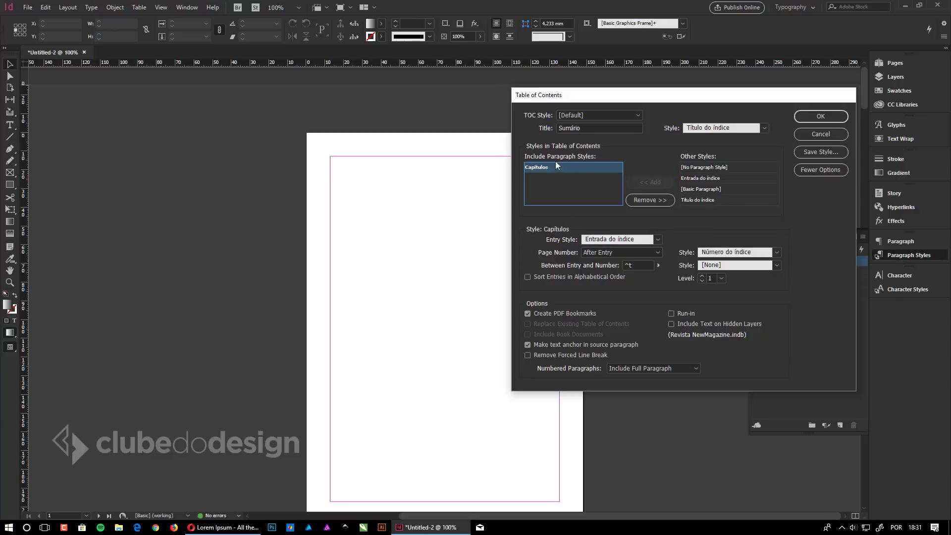
{"action": "left_click", "coordinate": [654, 241]}
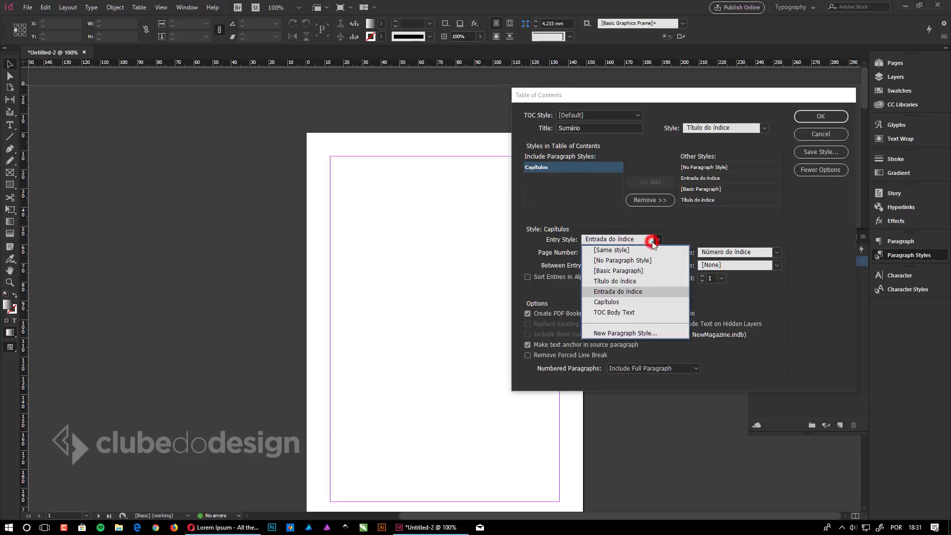
{"action": "left_click", "coordinate": [617, 291]}
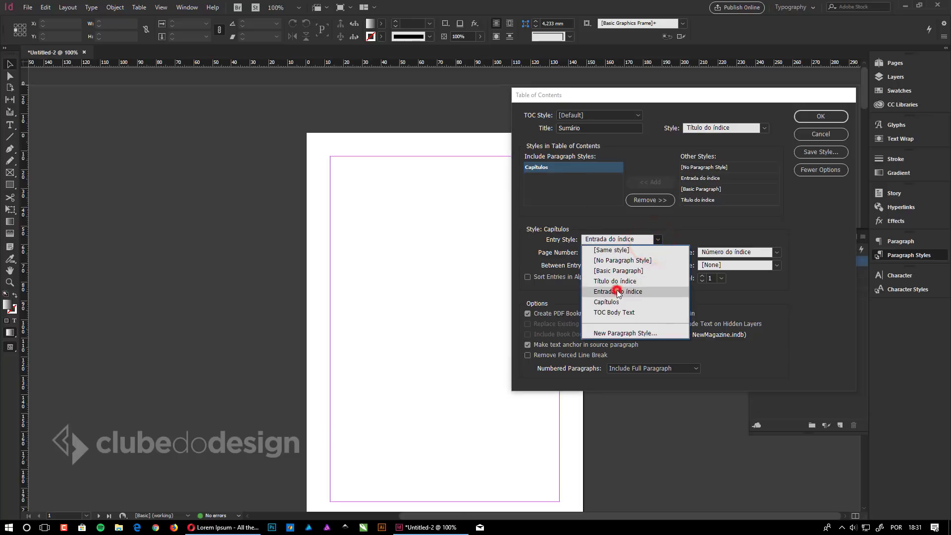
- Keep Número do índice as the character style for the table of contents page numbers
{"action": "left_click", "coordinate": [737, 252]}
{"action": "left_click", "coordinate": [729, 273]}
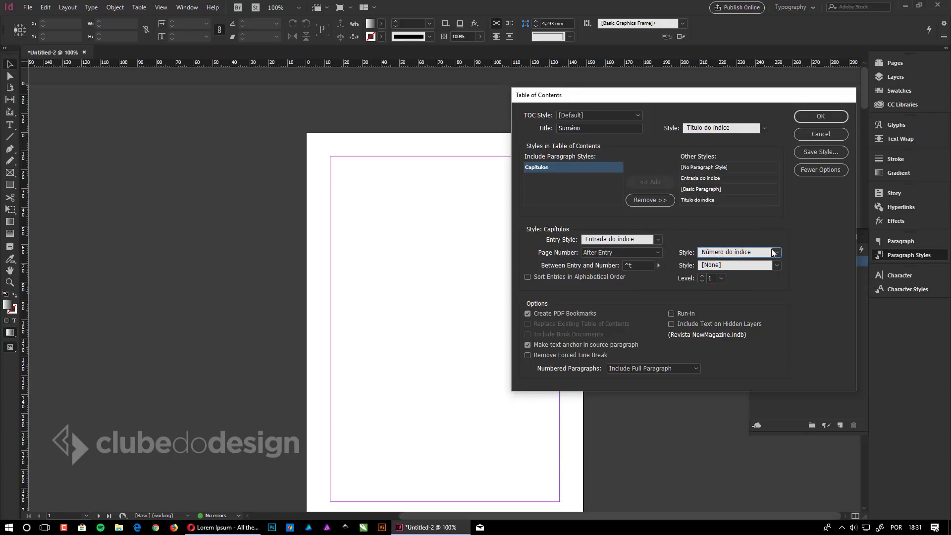
{"action": "left_click", "coordinate": [774, 253]}
{"action": "left_click", "coordinate": [746, 272]}
- Keep ^t between entry and number, and place the generated table of contents at page 1's upper-left margin corner
{"action": "left_click", "coordinate": [640, 265]}
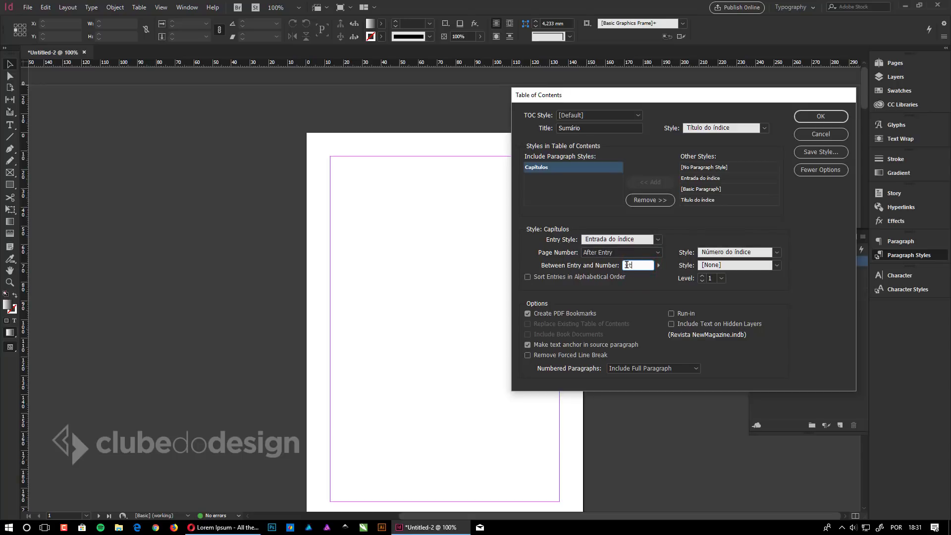
{"action": "left_click_drag", "start_coordinate": [638, 266], "coordinate": [623, 267]}
{"action": "left_click", "coordinate": [636, 268]}
{"action": "left_click_drag", "start_coordinate": [644, 265], "coordinate": [613, 267]}
{"action": "left_click", "coordinate": [821, 116]}
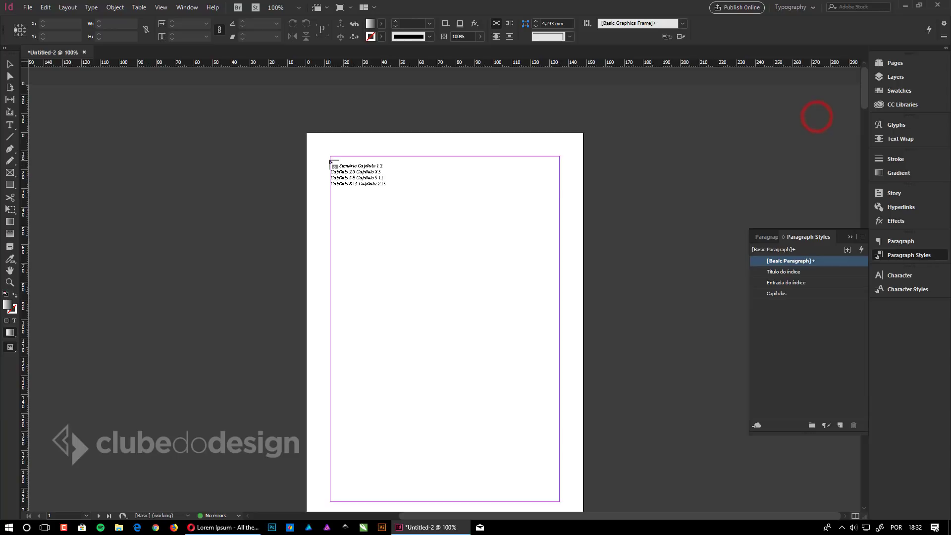
{"action": "left_click", "coordinate": [331, 157]}
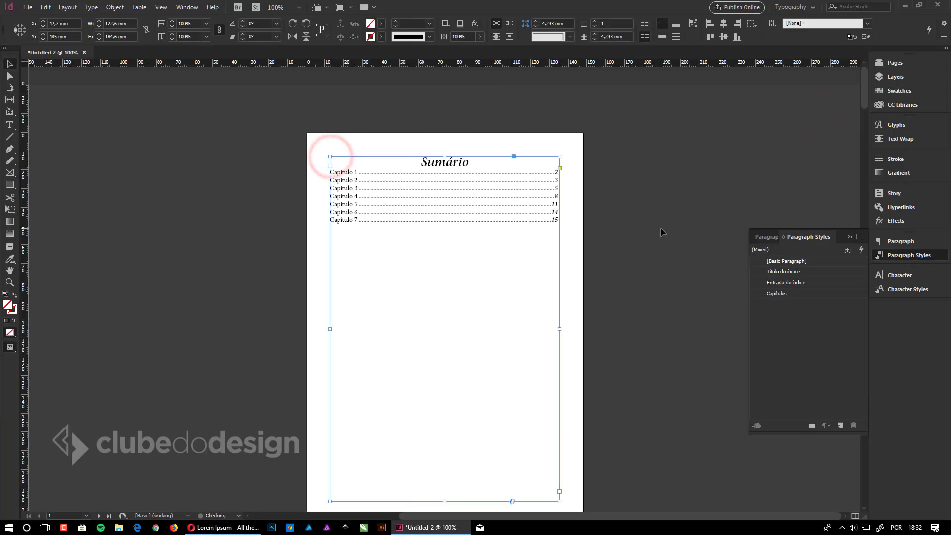
- Set the space after to 3 mm in the Entrada do índice paragraph style
{"action": "left_click", "coordinate": [661, 231]}
{"action": "key", "text": "z"}
{"action": "left_click", "coordinate": [562, 221]}
{"action": "left_click", "coordinate": [515, 198]}
{"action": "left_click_drag", "start_coordinate": [467, 263], "coordinate": [571, 243]}
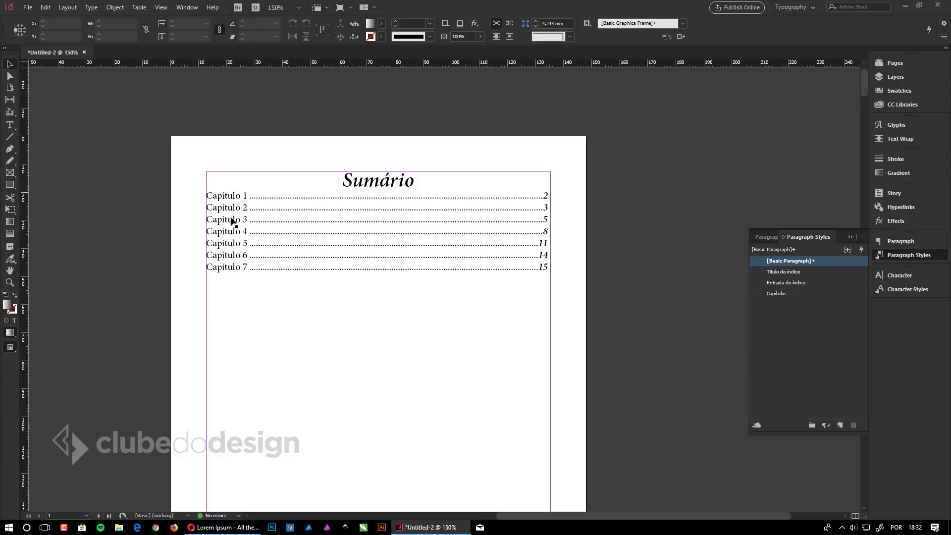
{"action": "left_click", "coordinate": [683, 196]}
{"action": "double_click", "coordinate": [851, 283]}
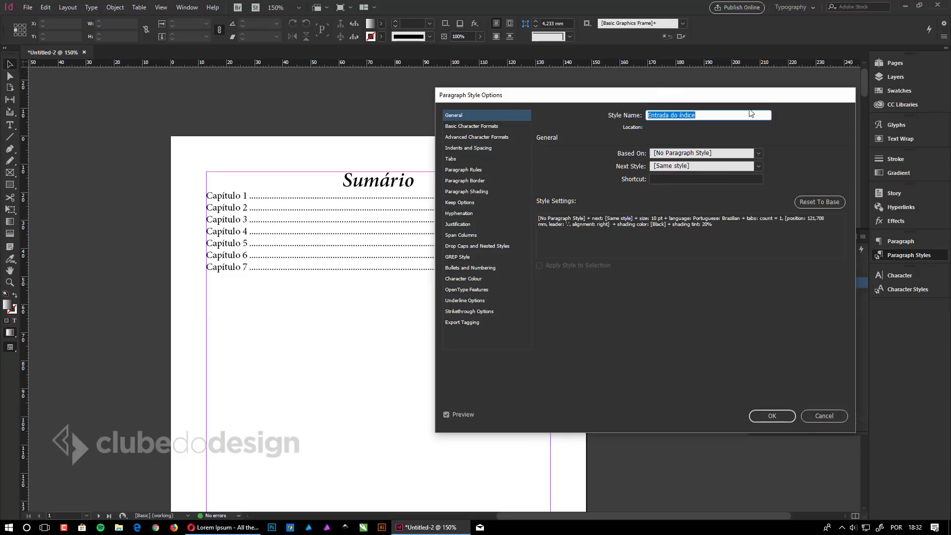
{"action": "left_click", "coordinate": [471, 150]}
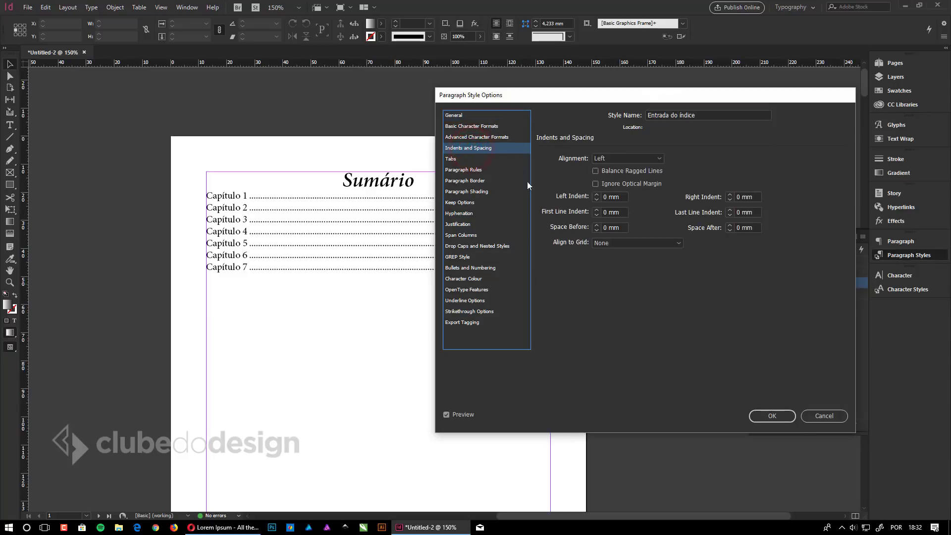
{"action": "left_click", "coordinate": [731, 226]}
{"action": "left_click", "coordinate": [730, 226]}
{"action": "left_click", "coordinate": [731, 226]}
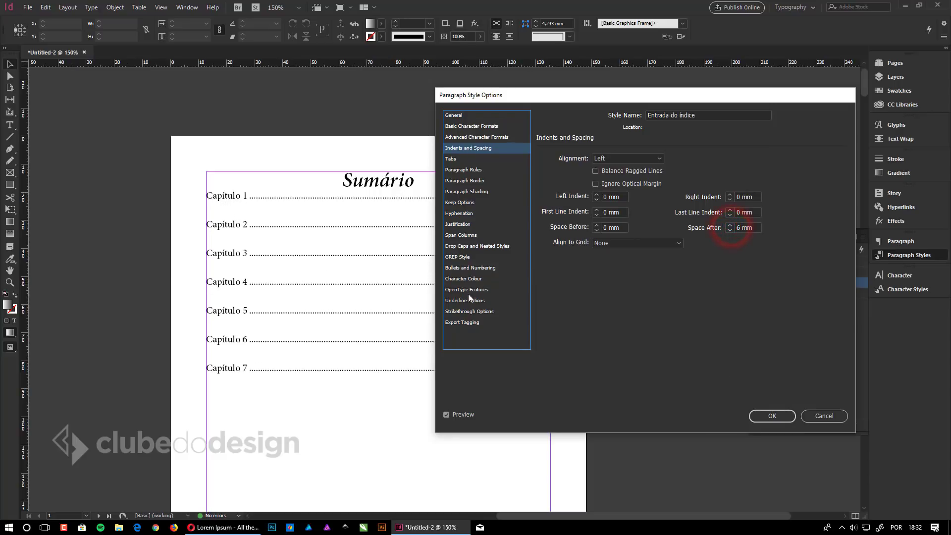
{"action": "left_click", "coordinate": [730, 231]}
{"action": "left_click", "coordinate": [729, 231]}
{"action": "left_click", "coordinate": [730, 231]}
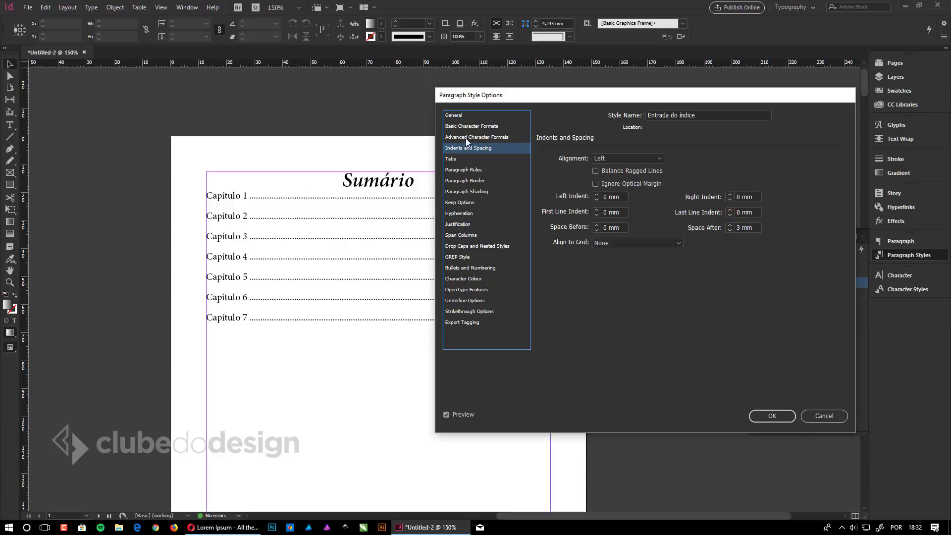
- Set the Entrada do índice paragraph style to Minion Pro Bold at 10 pt and apply the style changes
{"action": "left_click", "coordinate": [473, 126]}
{"action": "left_click", "coordinate": [583, 181]}
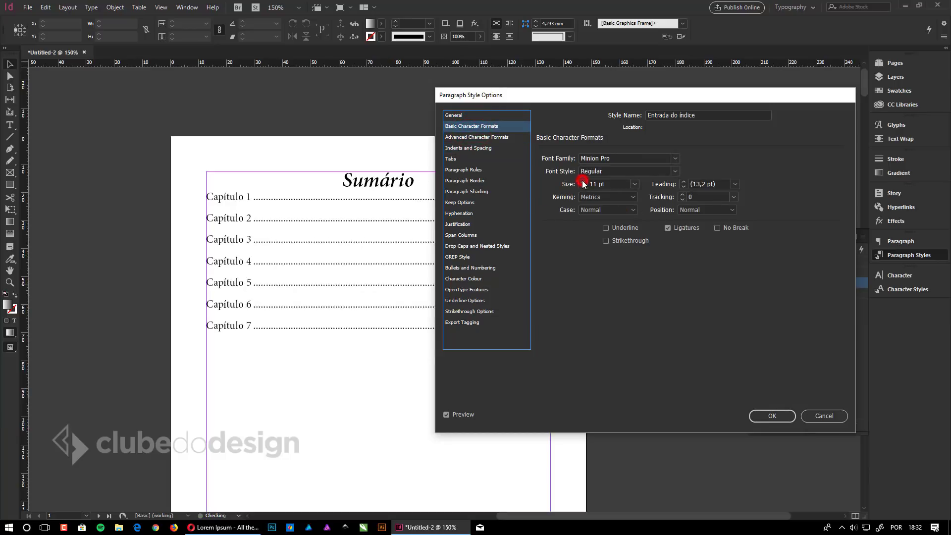
{"action": "left_click", "coordinate": [584, 182]}
{"action": "left_click", "coordinate": [583, 182]}
{"action": "left_click", "coordinate": [583, 188]}
{"action": "left_click", "coordinate": [583, 187]}
{"action": "left_click", "coordinate": [584, 188]}
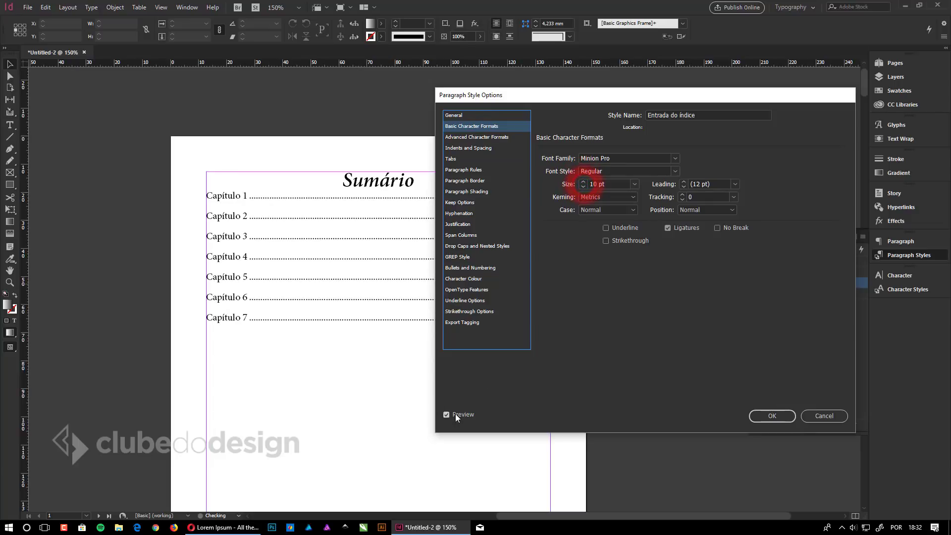
{"action": "left_click", "coordinate": [675, 172]}
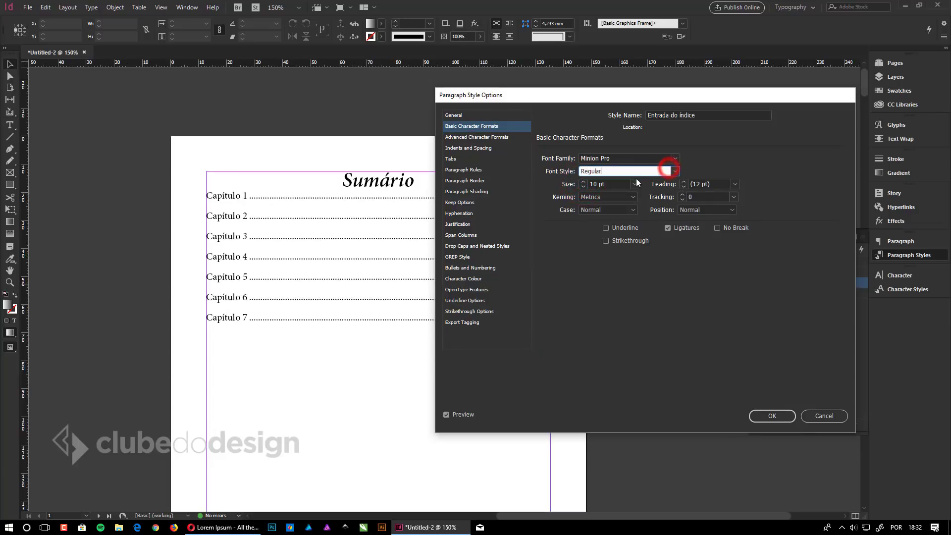
{"action": "left_click", "coordinate": [615, 265]}
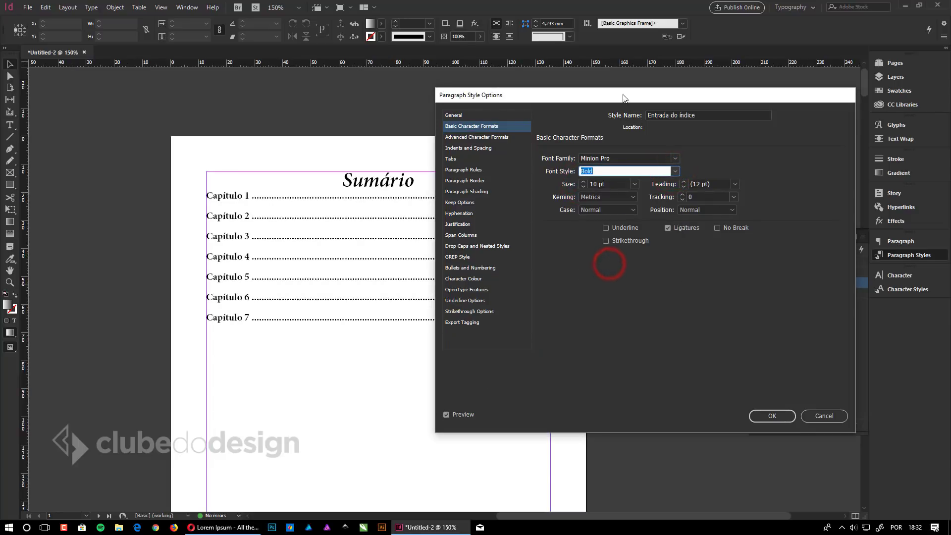
{"action": "left_click_drag", "start_coordinate": [624, 94], "coordinate": [857, 174]}
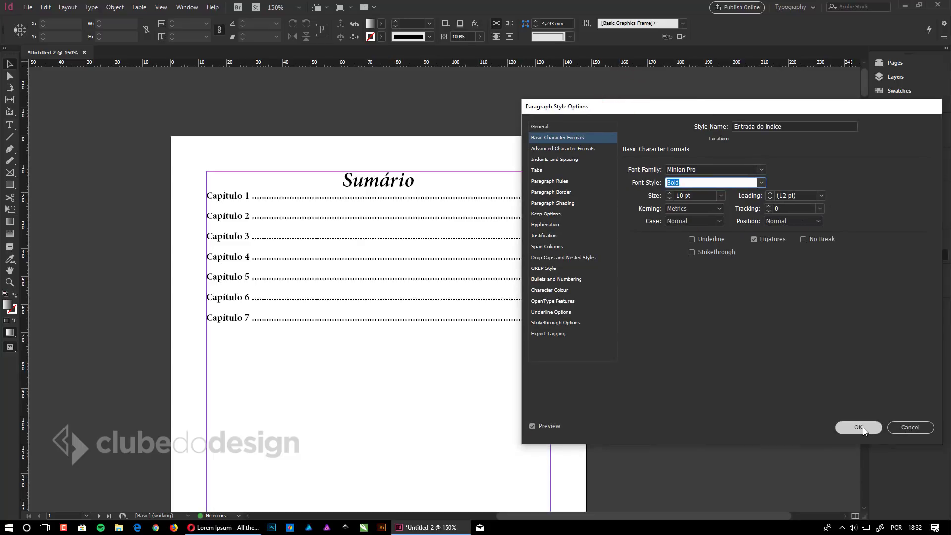
{"action": "left_click", "coordinate": [863, 426]}
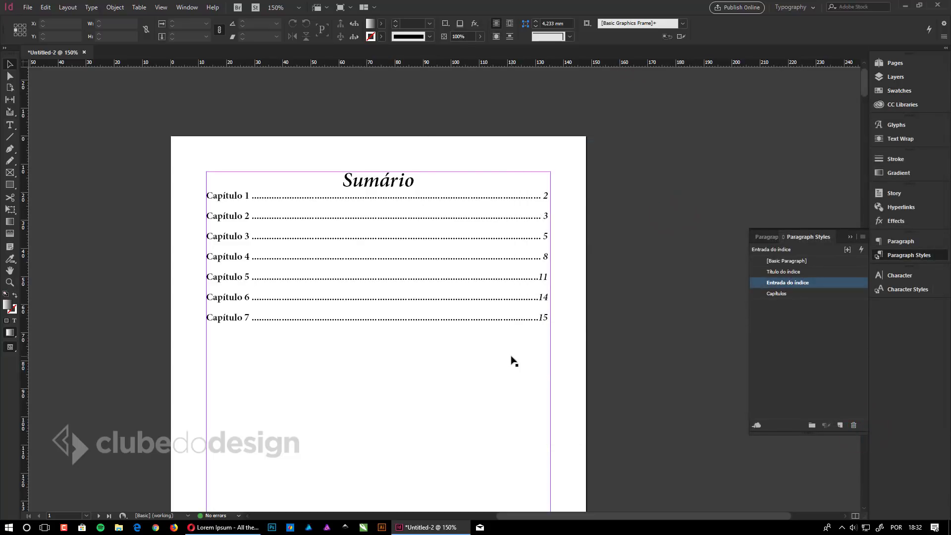
{"action": "key", "text": "ctrl+minus"}
{"action": "key", "text": "ctrl+minus"}
{"action": "left_click_drag", "start_coordinate": [444, 322], "coordinate": [487, 267]}
{"action": "left_click_drag", "start_coordinate": [368, 367], "coordinate": [425, 267]}
{"action": "left_click_drag", "start_coordinate": [494, 274], "coordinate": [510, 362]}
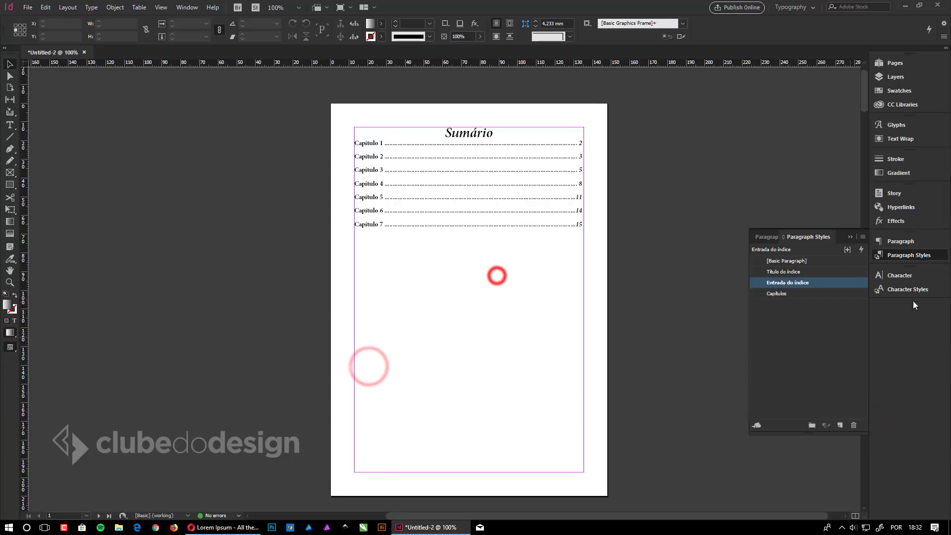
{"action": "left_click", "coordinate": [635, 255]}
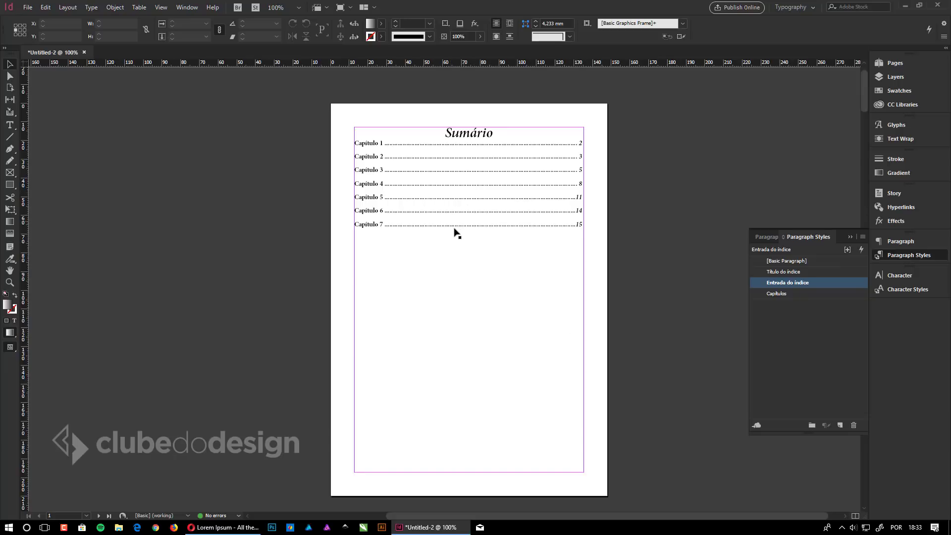
- Delete the Capítulo 7 heading on page 15 together with all the text that follows it
{"action": "scroll", "coordinate": [550, 271], "scroll_direction": "down", "scroll_amount": 1}
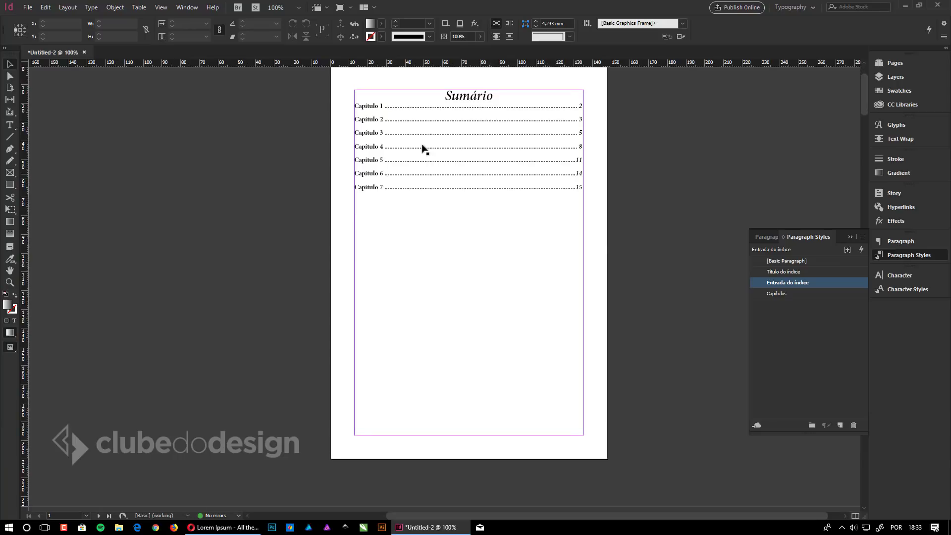
{"action": "scroll", "coordinate": [520, 317], "scroll_direction": "down", "scroll_amount": 15}
{"action": "scroll", "coordinate": [514, 327], "scroll_direction": "down", "scroll_amount": 18}
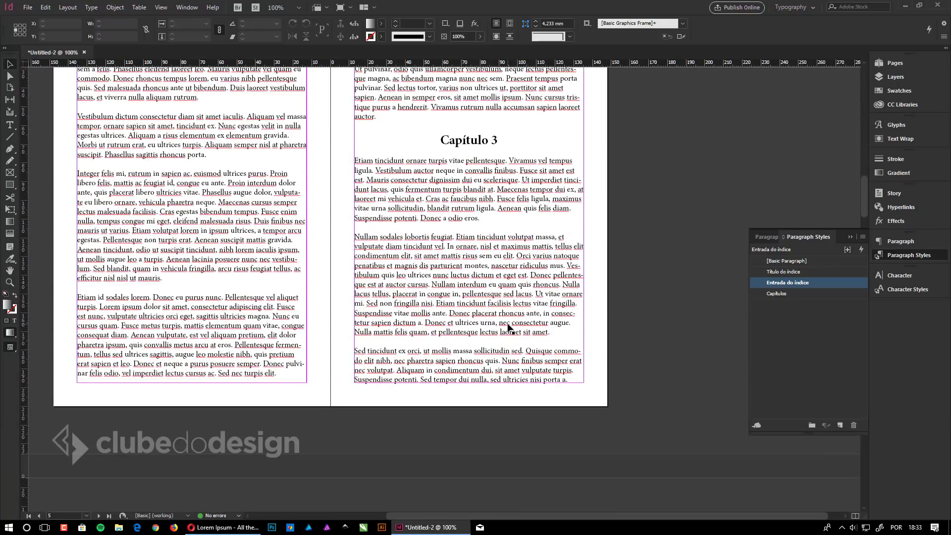
{"action": "scroll", "coordinate": [500, 329], "scroll_direction": "down", "scroll_amount": 12}
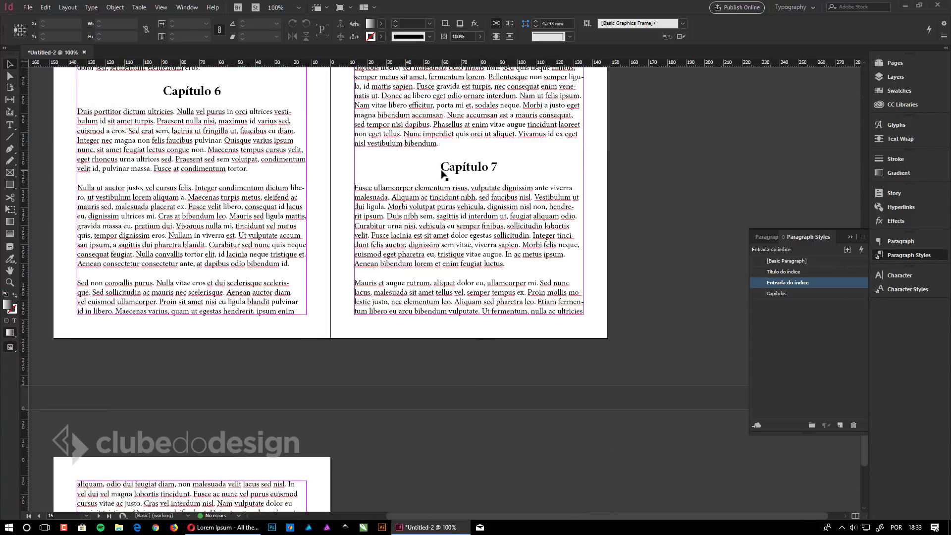
{"action": "double_click", "coordinate": [441, 170]}
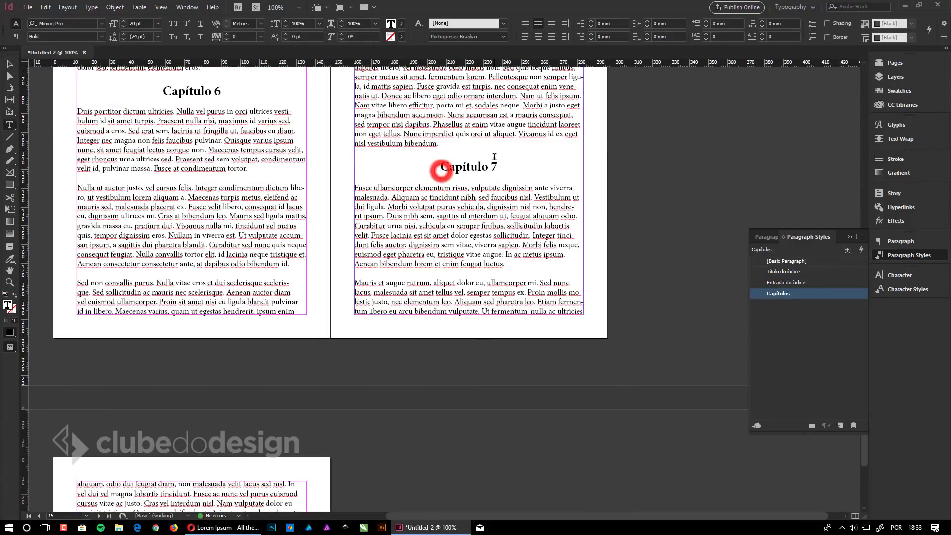
{"action": "scroll", "coordinate": [495, 157], "scroll_direction": "down", "scroll_amount": 5}
{"action": "right_click", "coordinate": [495, 157]}
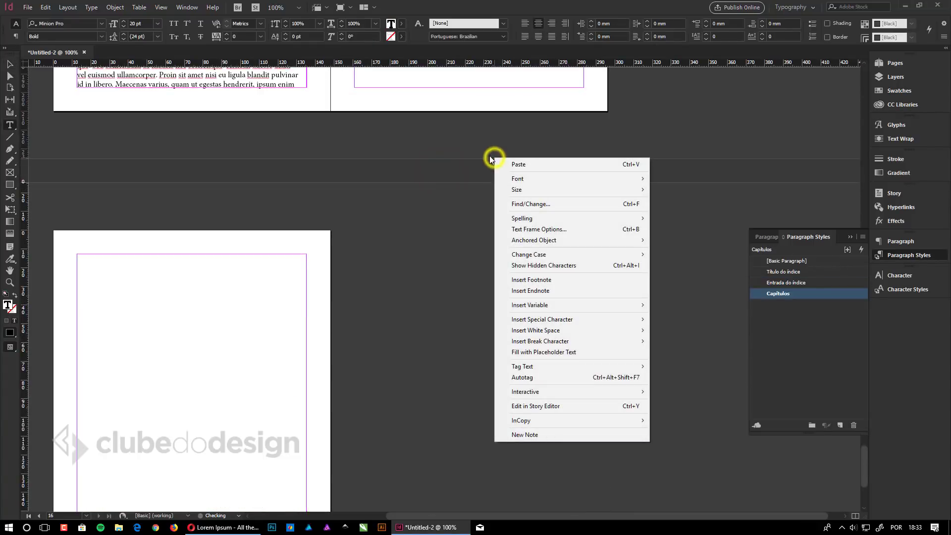
{"action": "left_click", "coordinate": [477, 97]}
{"action": "scroll", "coordinate": [496, 124], "scroll_direction": "up", "scroll_amount": 4}
- Delete the empty last page of the document, page 16
{"action": "left_click", "coordinate": [889, 63]}
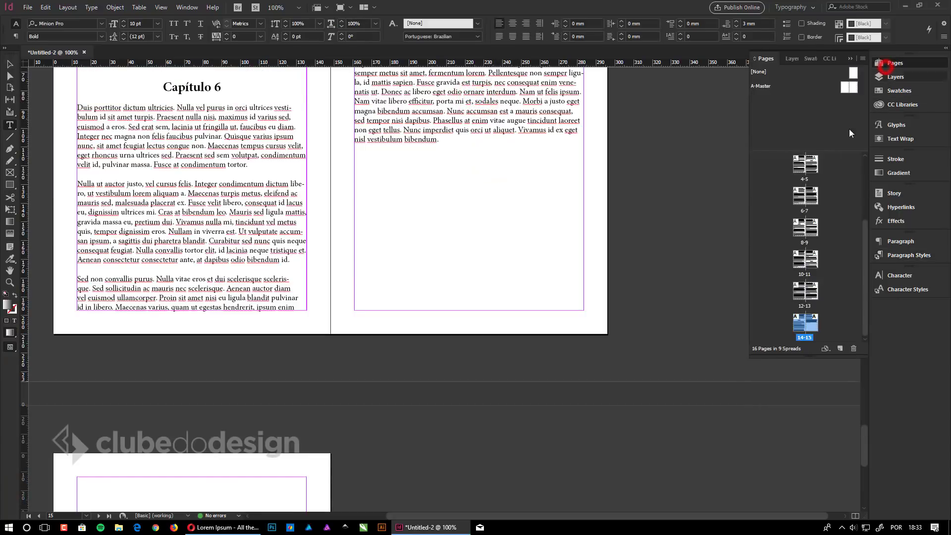
{"action": "left_click_drag", "start_coordinate": [805, 323], "coordinate": [854, 349]}
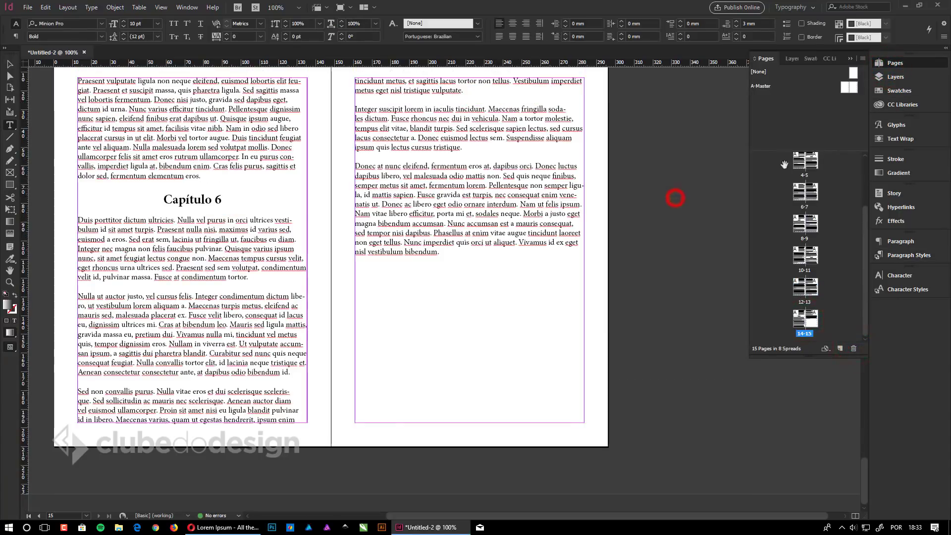
{"action": "left_click", "coordinate": [850, 59]}
- Update the Sumário table of contents on page 1 and stop its update notice from showing again
{"action": "left_click", "coordinate": [11, 65]}
{"action": "scroll", "coordinate": [673, 261], "scroll_direction": "up", "scroll_amount": 4}
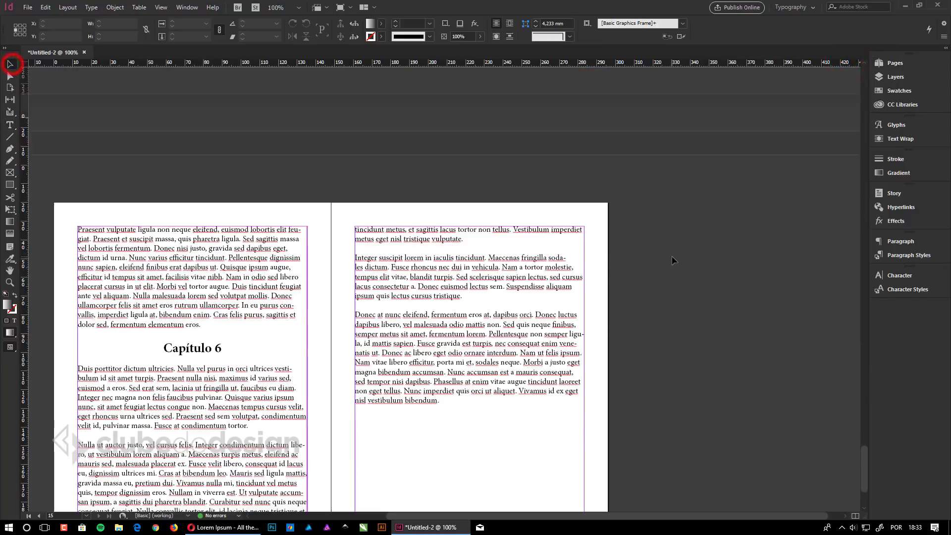
{"action": "scroll", "coordinate": [546, 354], "scroll_direction": "up", "scroll_amount": 13}
{"action": "scroll", "coordinate": [543, 356], "scroll_direction": "up", "scroll_amount": 20}
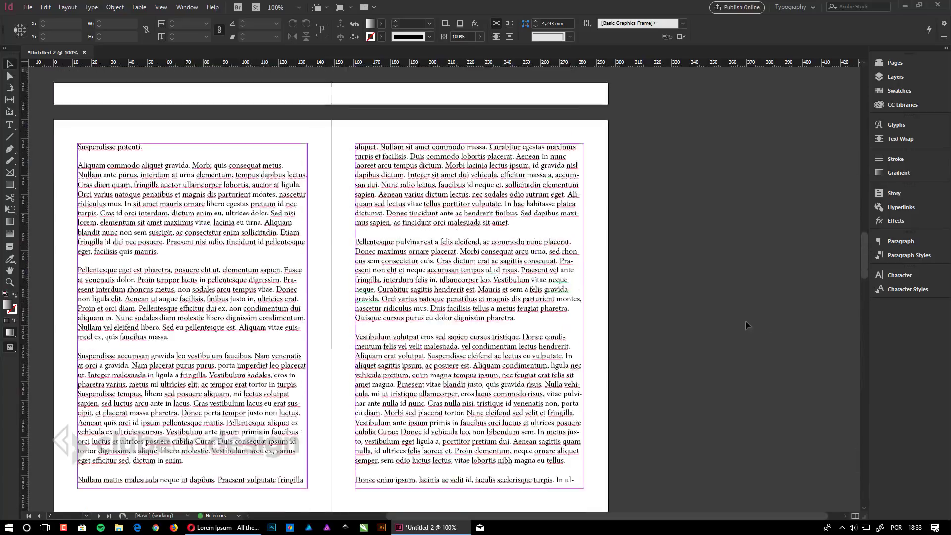
{"action": "scroll", "coordinate": [746, 321], "scroll_direction": "up", "scroll_amount": 2}
{"action": "left_click_drag", "start_coordinate": [864, 249], "coordinate": [867, 75]}
{"action": "left_click", "coordinate": [428, 232]}
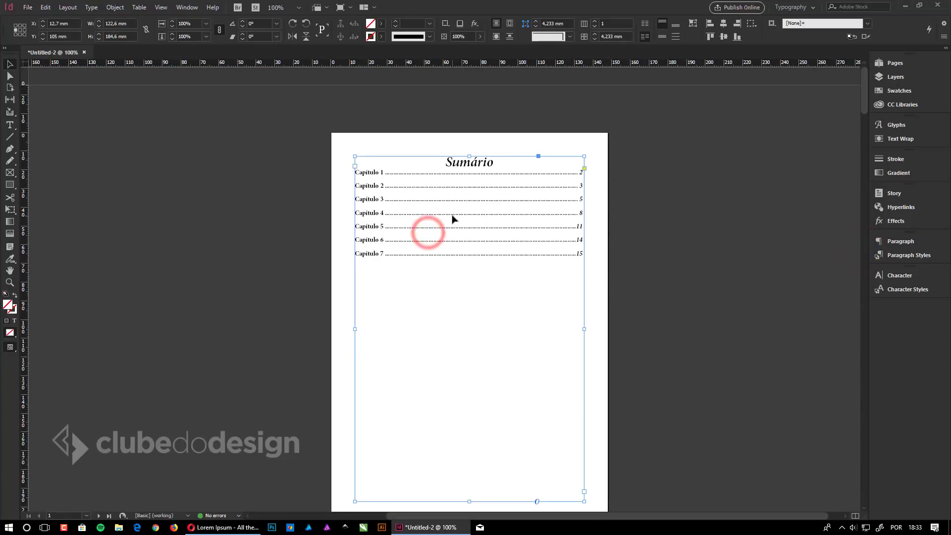
{"action": "left_click", "coordinate": [69, 8]}
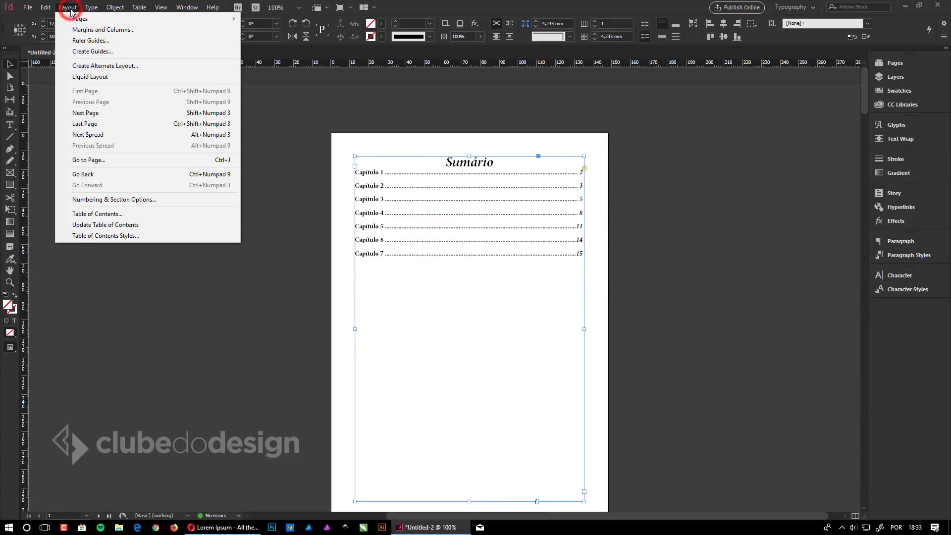
{"action": "left_click", "coordinate": [121, 229]}
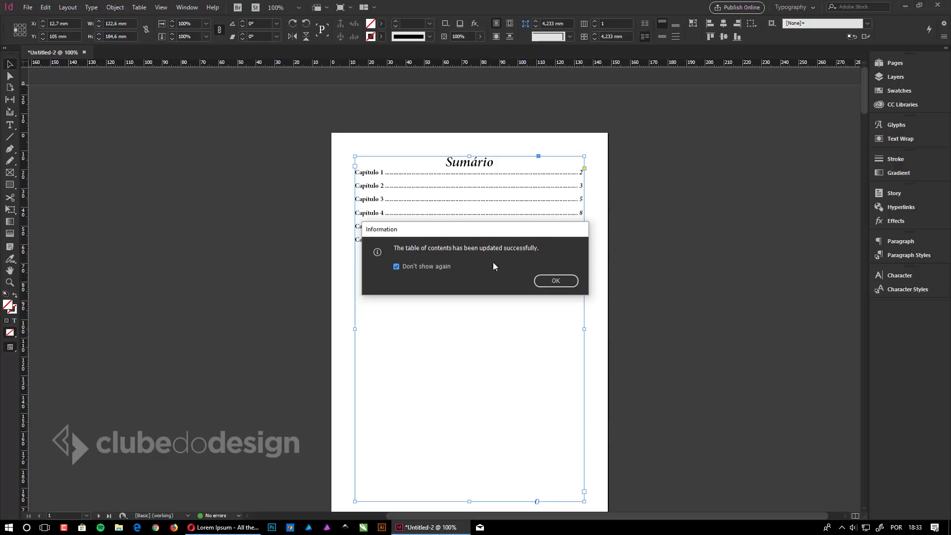
{"action": "left_click", "coordinate": [410, 266]}
{"action": "left_click", "coordinate": [555, 281]}
{"action": "left_click", "coordinate": [720, 262]}
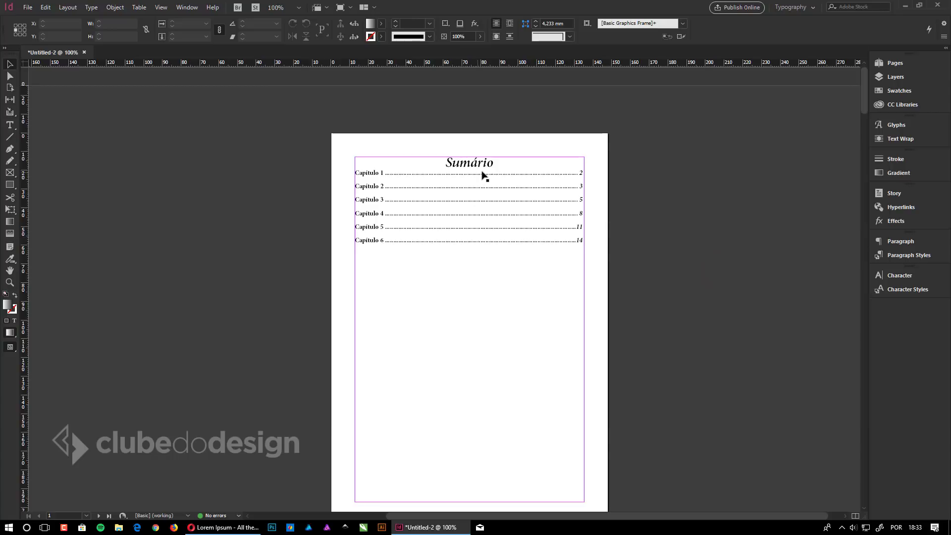
- Increase the space after in the Título do índice paragraph style to separate the Sumário title from its entries
{"action": "left_click", "coordinate": [905, 255]}
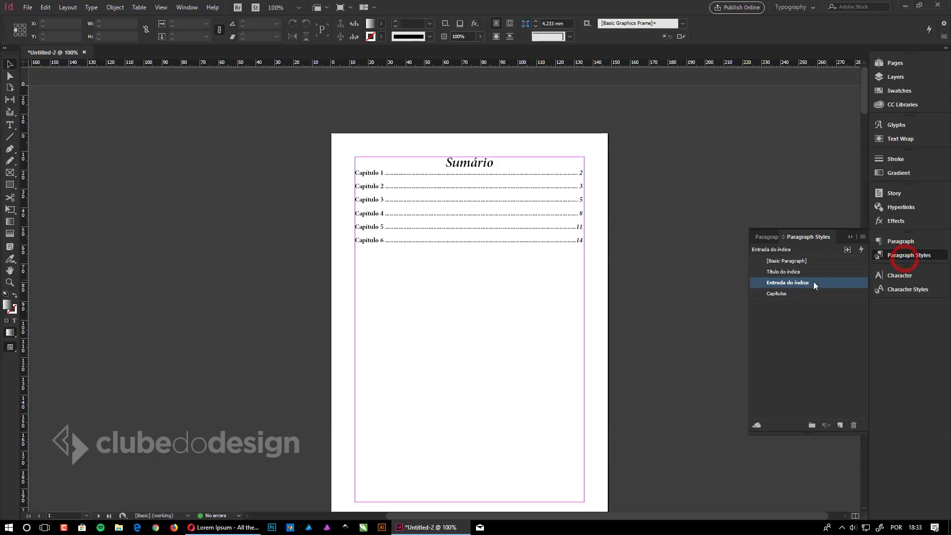
{"action": "double_click", "coordinate": [780, 272]}
{"action": "left_click", "coordinate": [563, 160]}
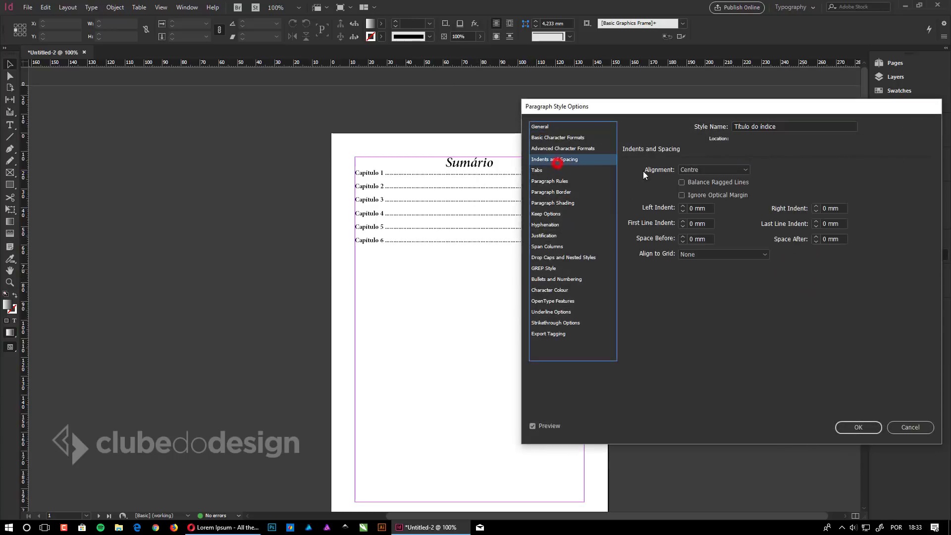
{"action": "left_click", "coordinate": [816, 238]}
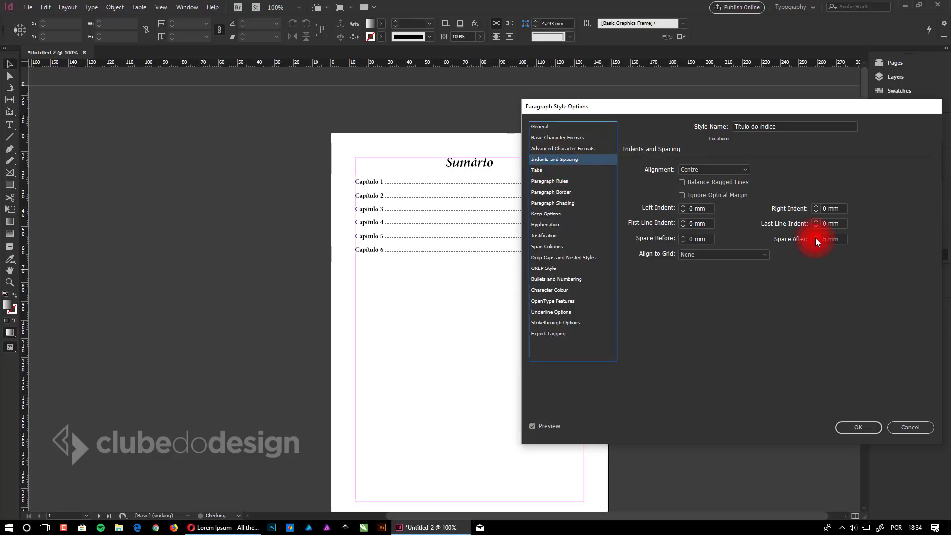
{"action": "left_click", "coordinate": [856, 427]}
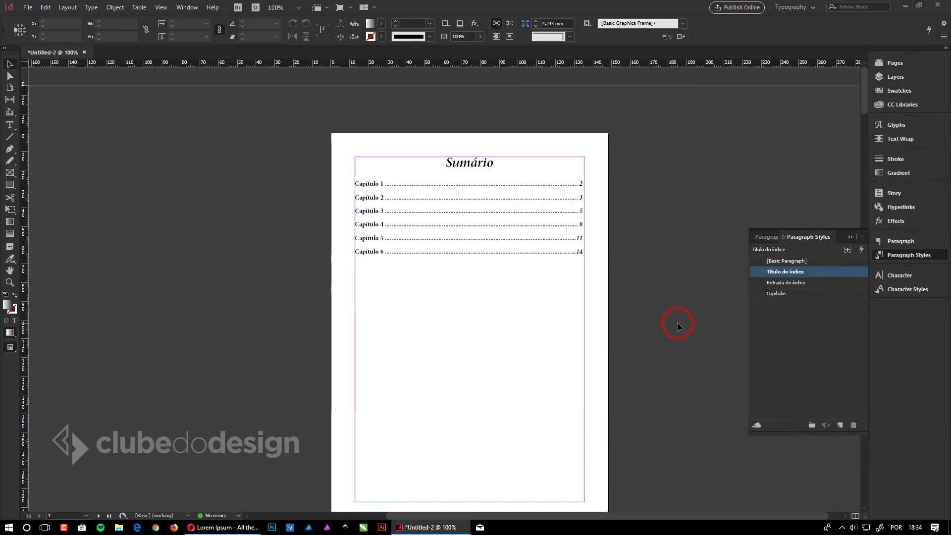
{"action": "scroll", "coordinate": [677, 325], "scroll_direction": "up", "scroll_amount": 1}
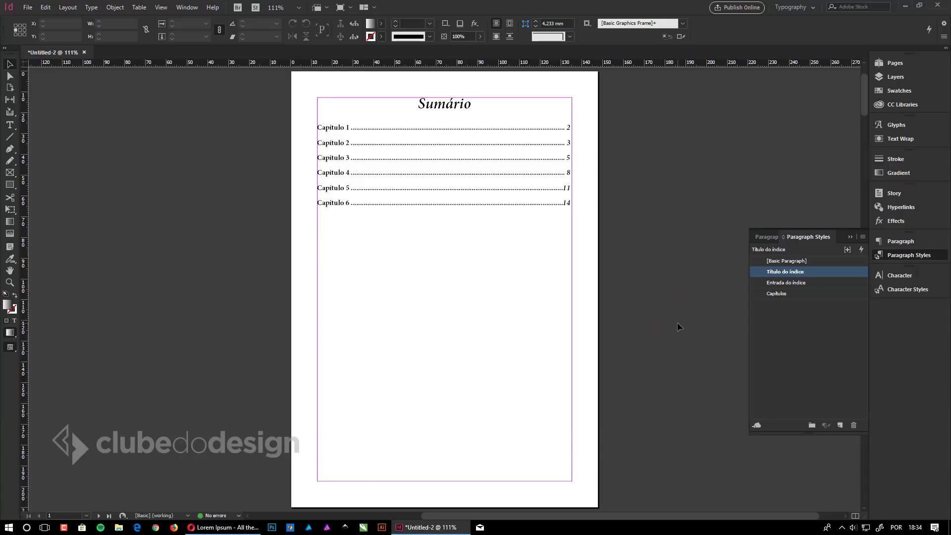